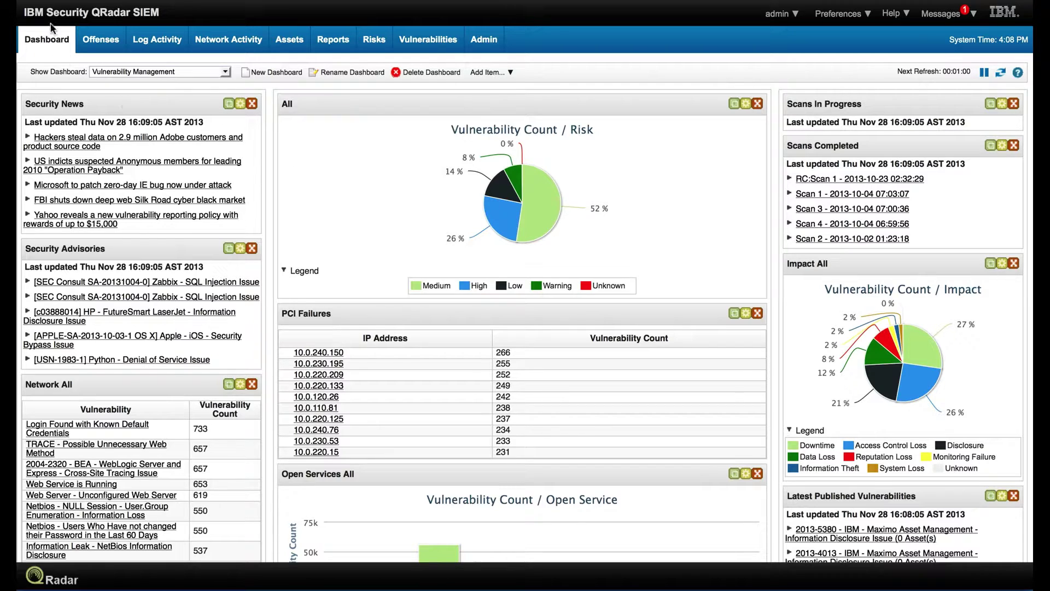
Show the Vulnerabilities tab results by Instances, listing 86,763 vulnerability instances
click(47, 41)
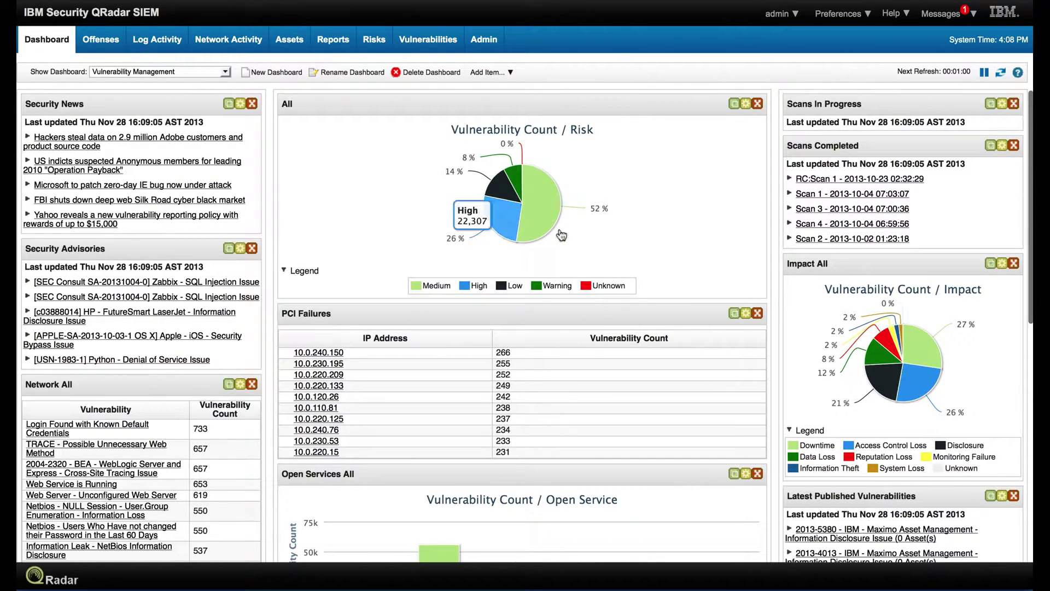
mouse_move(863, 364)
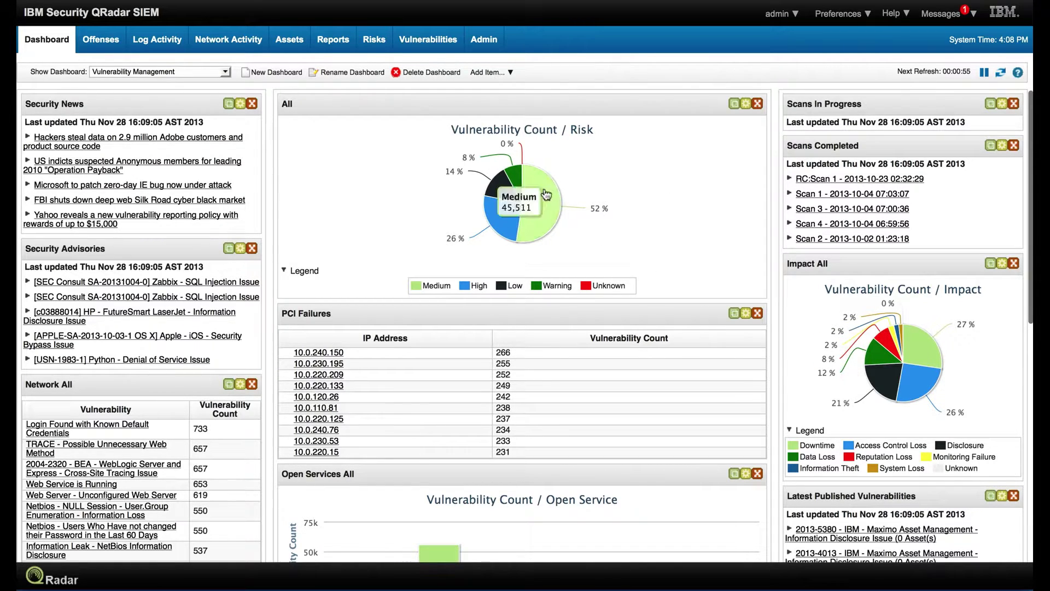
click(432, 43)
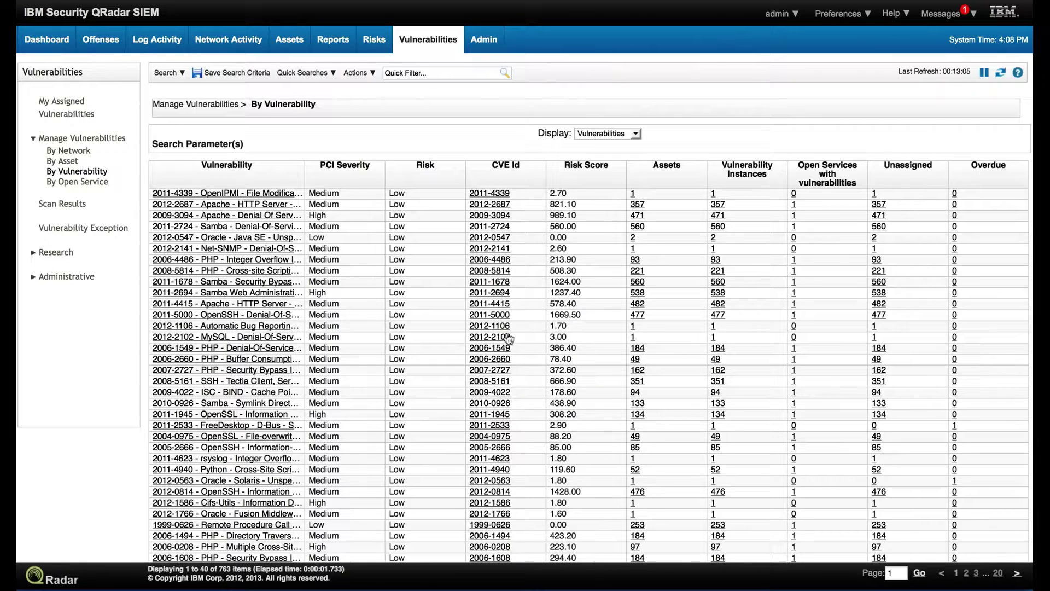
click(635, 134)
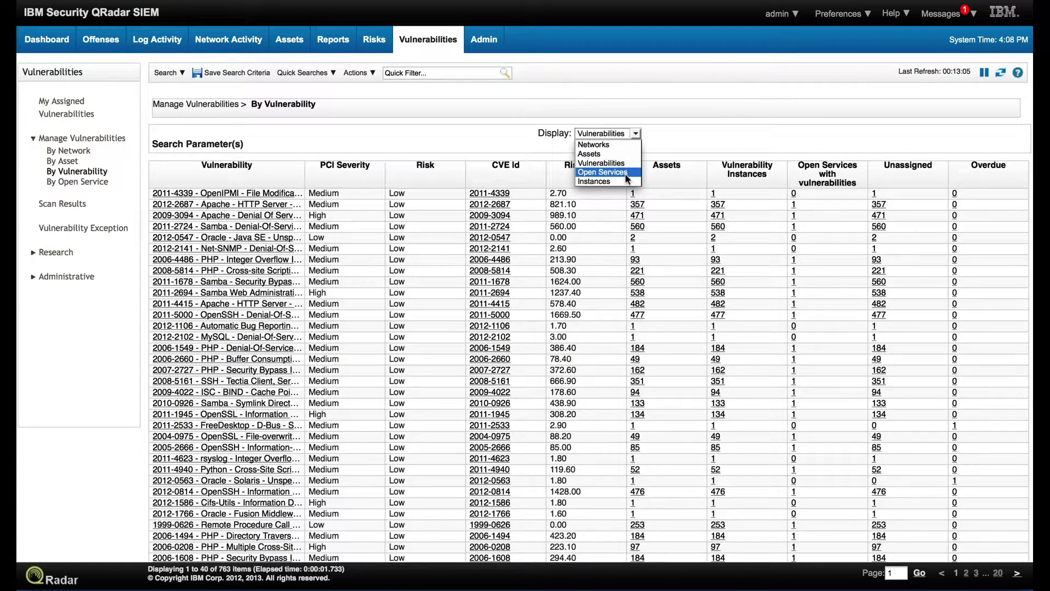
click(594, 182)
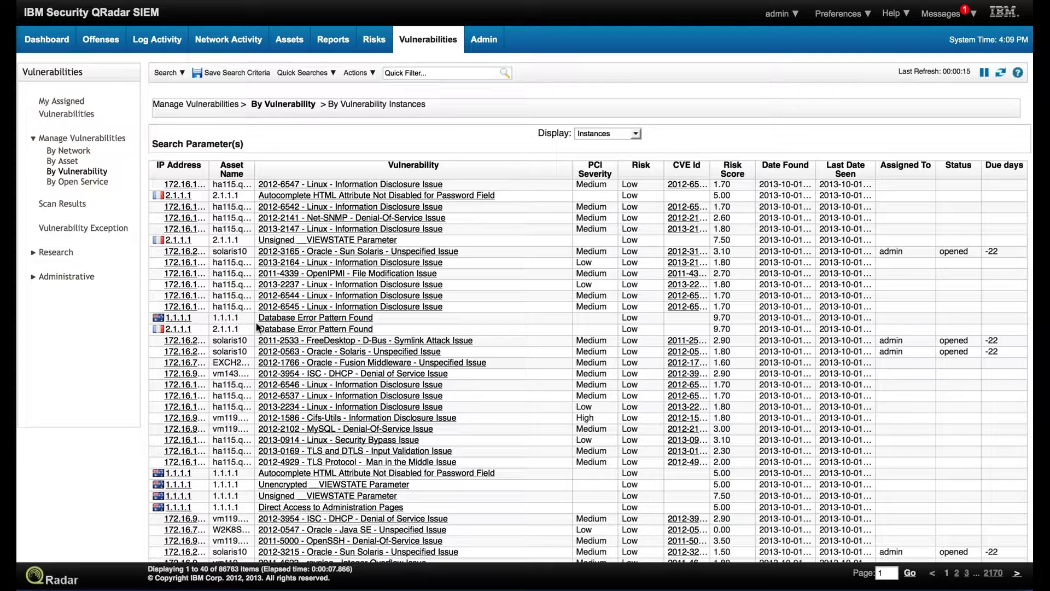
Run a new search filtered on days since associated vulnerability service traffic Seen 60, returning 1990 items
click(172, 72)
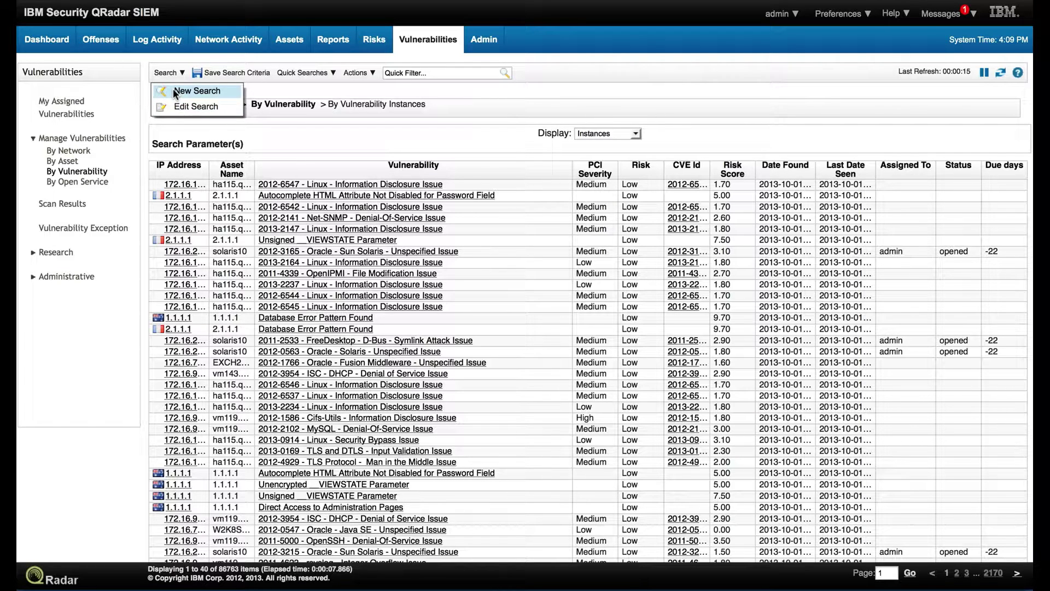
click(175, 92)
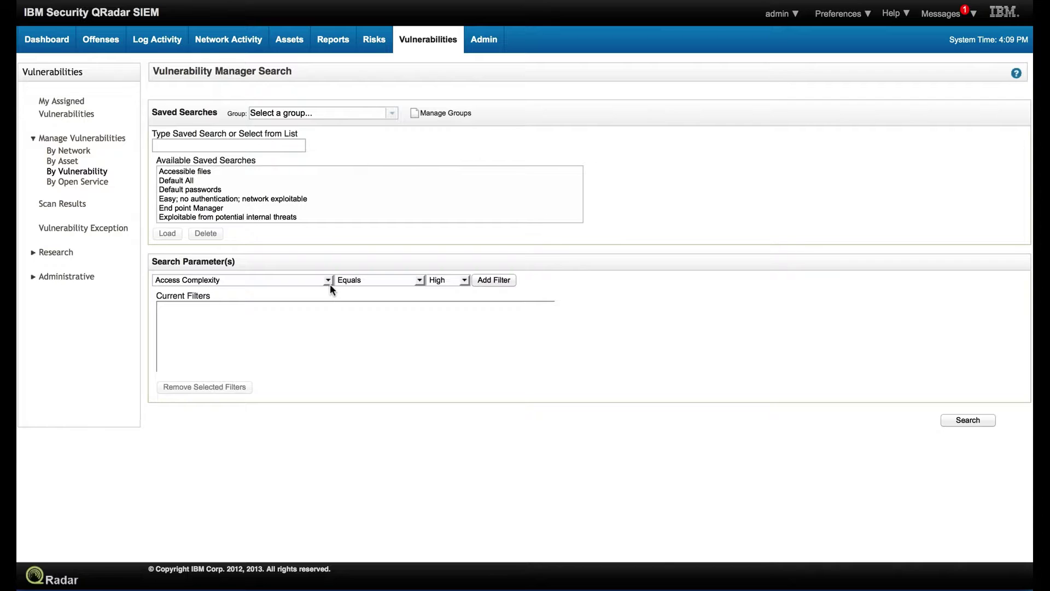
click(329, 282)
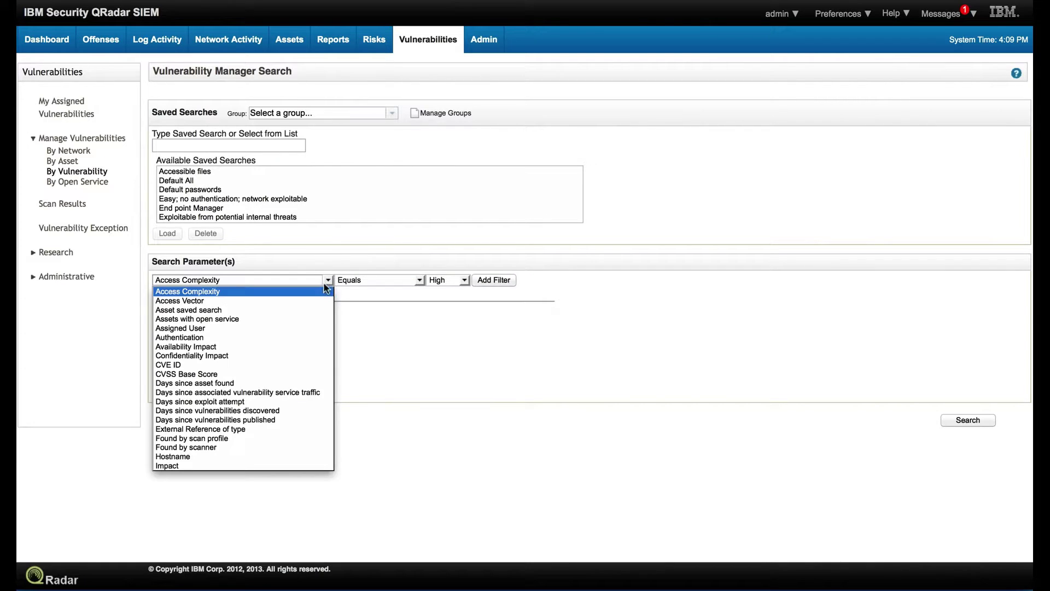
click(251, 393)
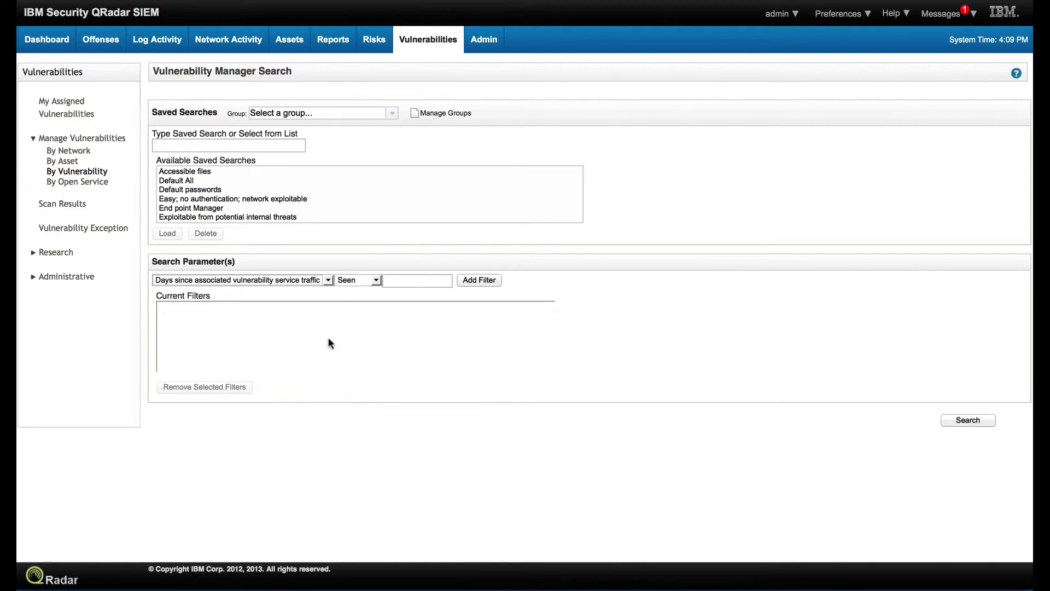
click(399, 281)
text(60)
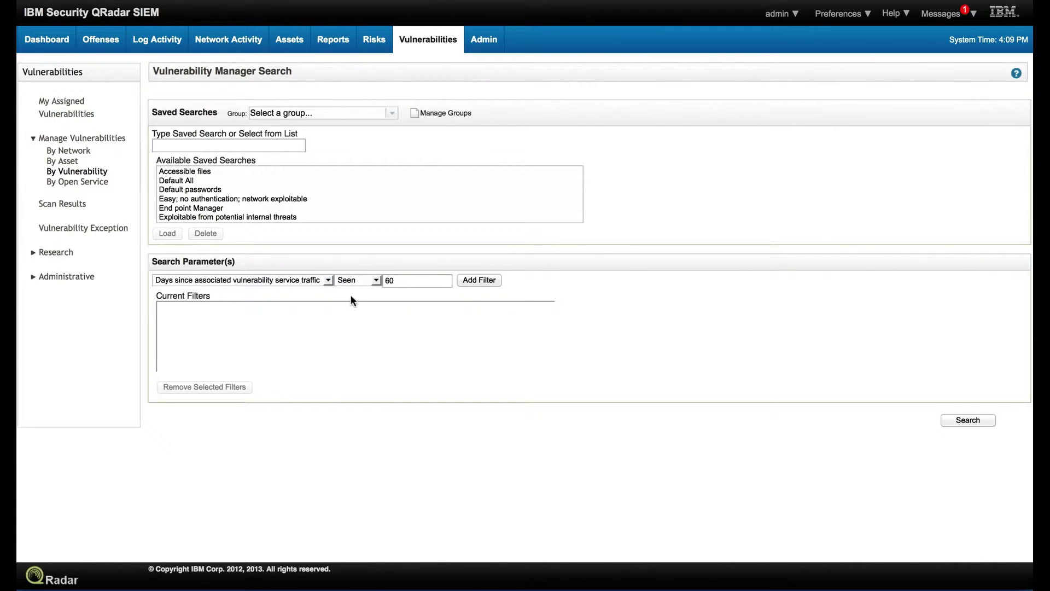
click(477, 281)
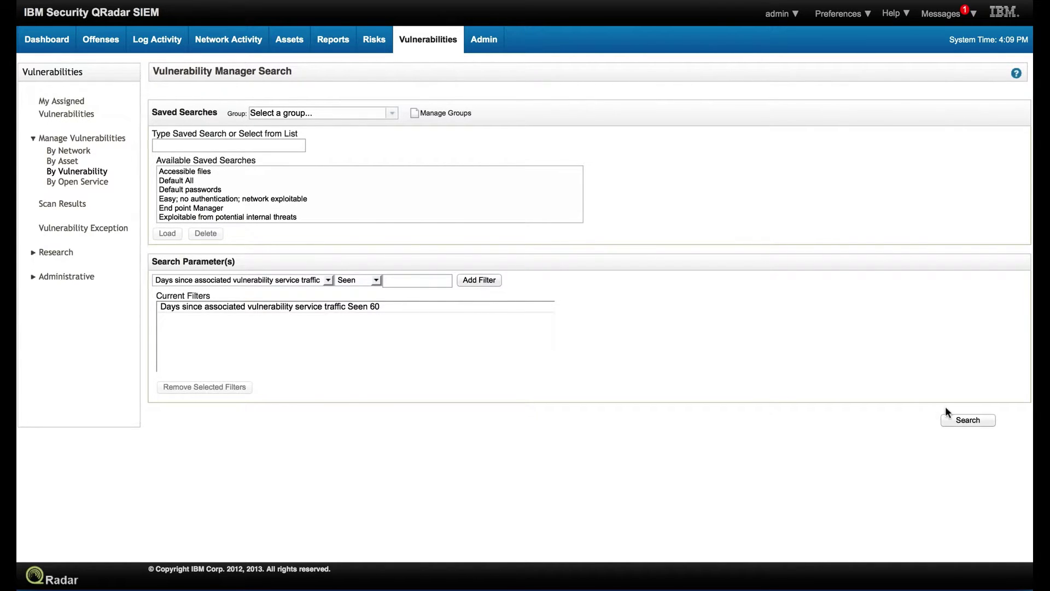
click(961, 421)
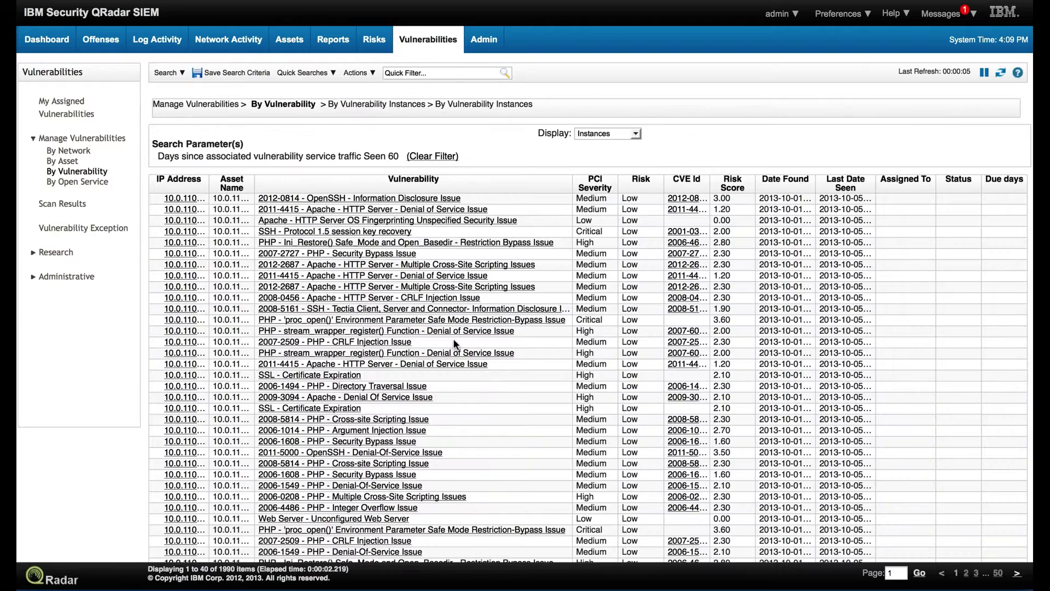
mouse_move(453, 338)
Add a vendor virtual-patch filter for McAfee IntruShield Network IPS Appliance and rerun, leaving 218 items
click(168, 71)
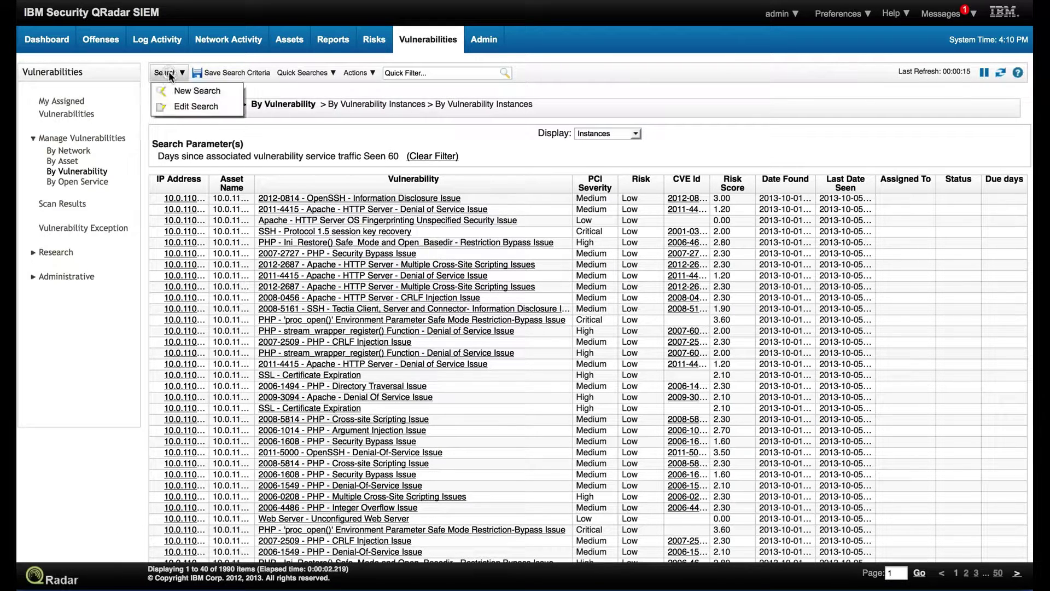
click(176, 106)
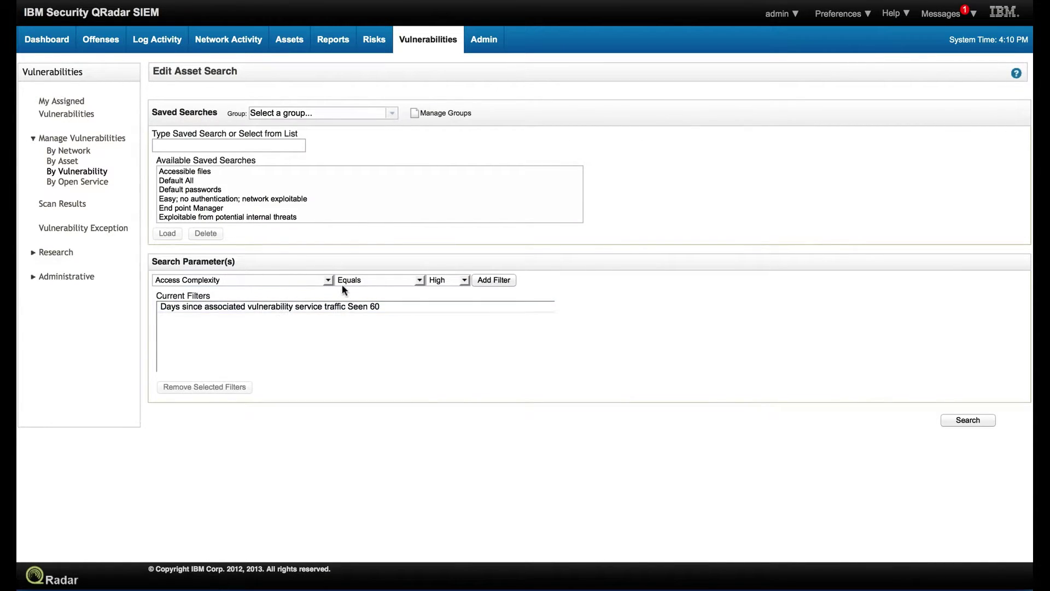
click(328, 280)
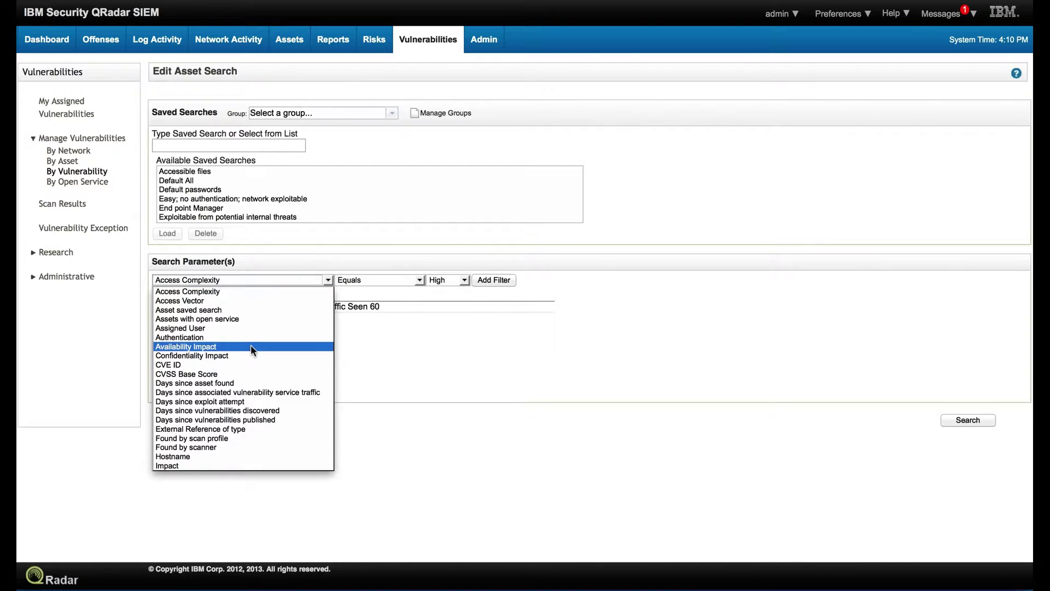
scroll(252, 348, down, 3)
scroll(251, 344, down, 9)
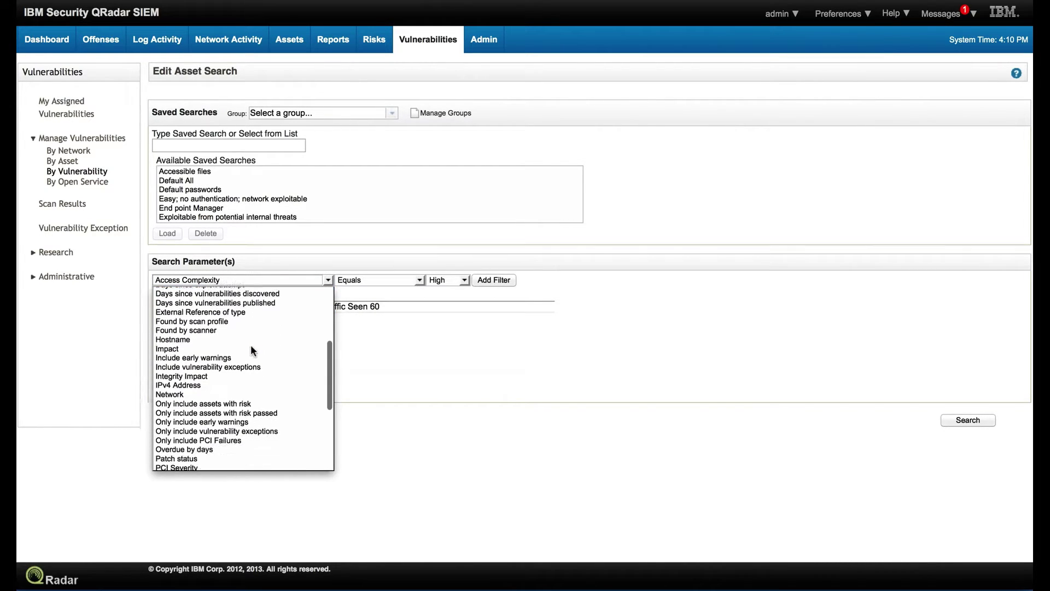
scroll(251, 345, down, 2)
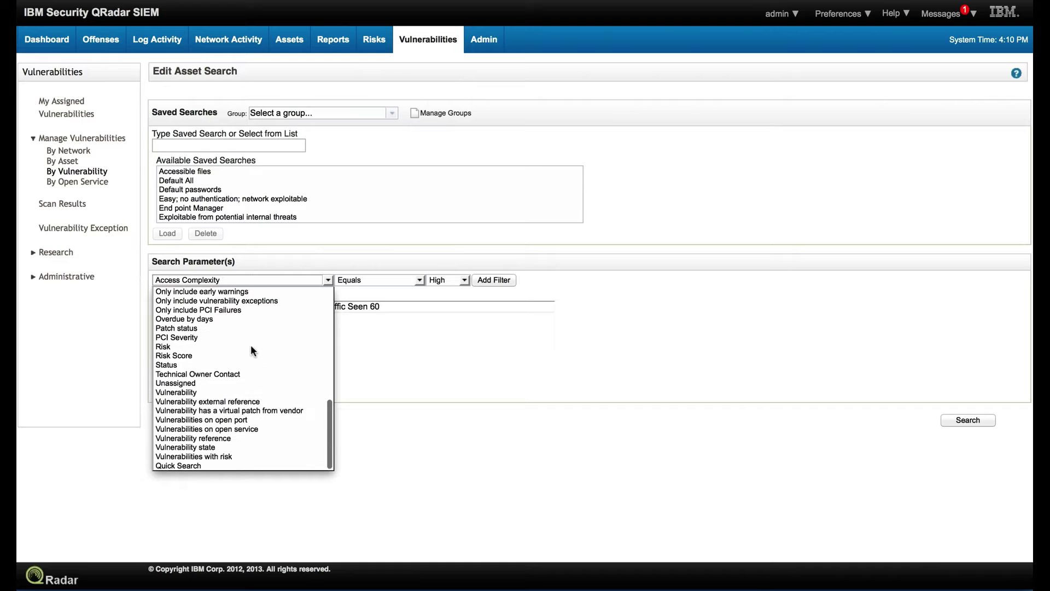
click(250, 411)
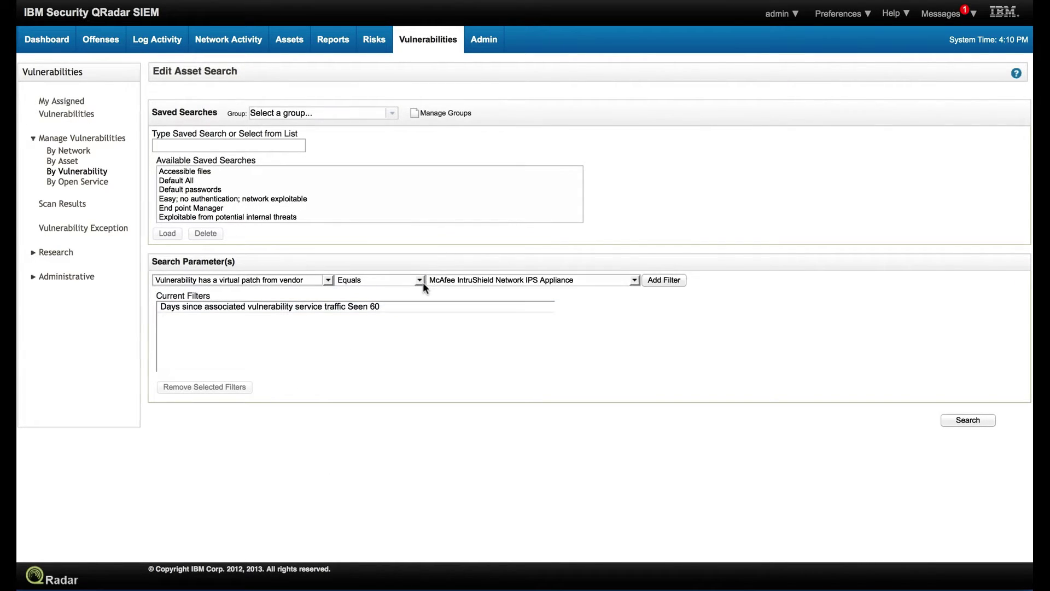
click(635, 279)
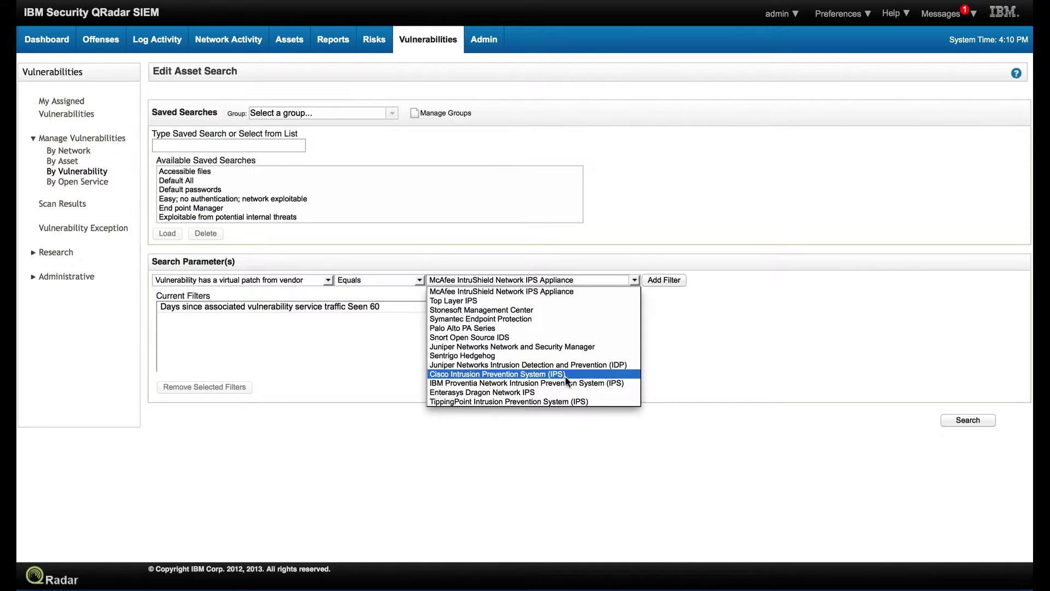
click(577, 293)
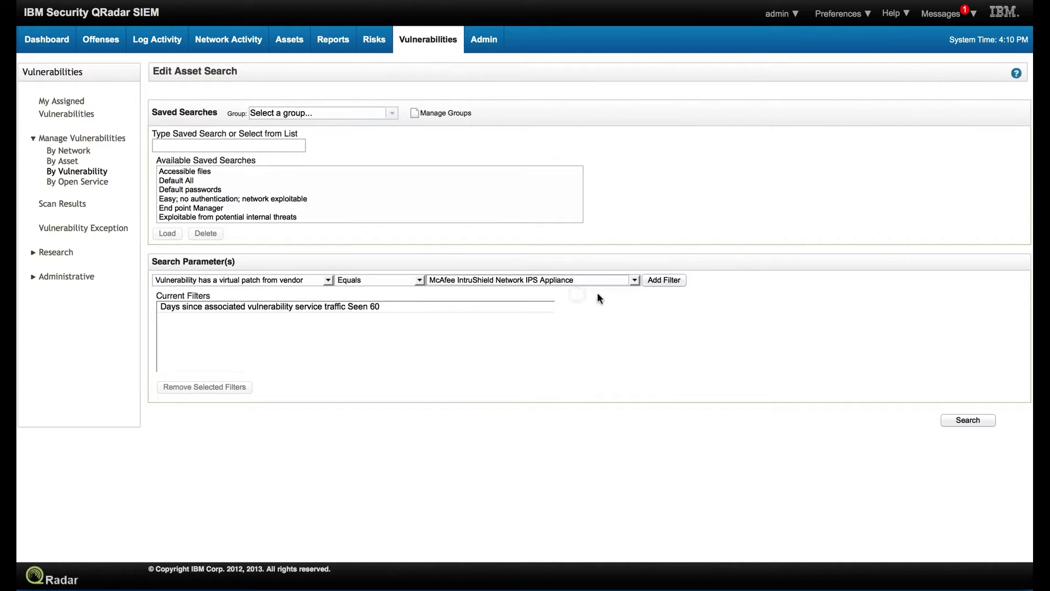
click(663, 281)
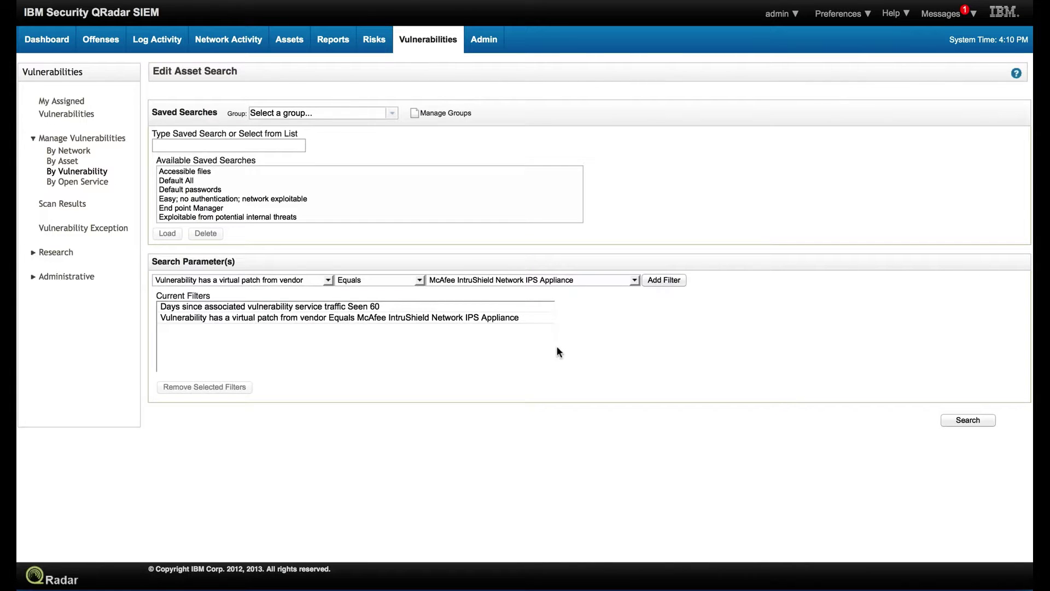
click(972, 420)
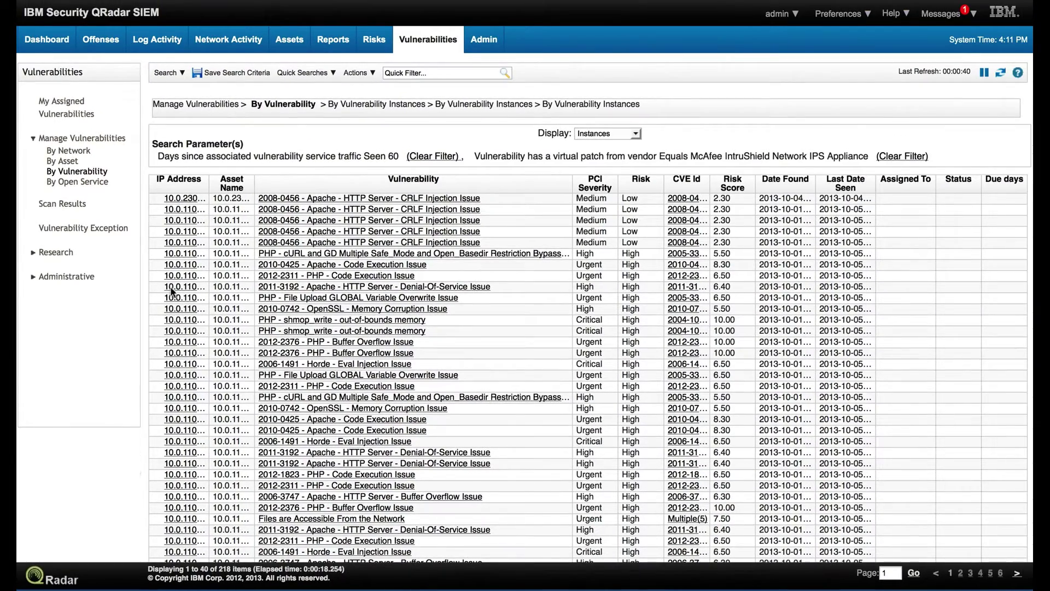
click(181, 200)
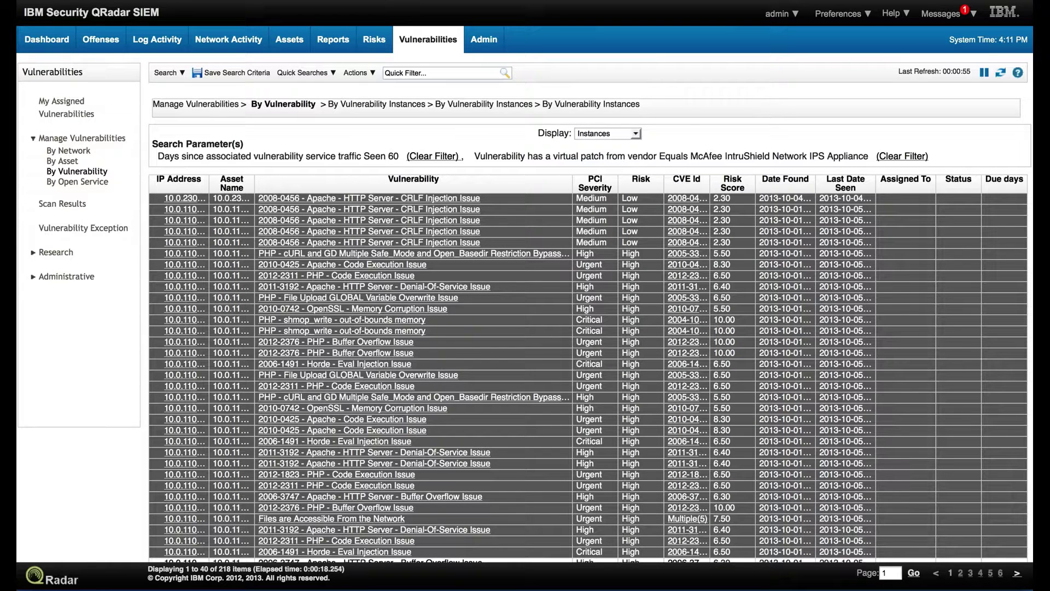
click(372, 71)
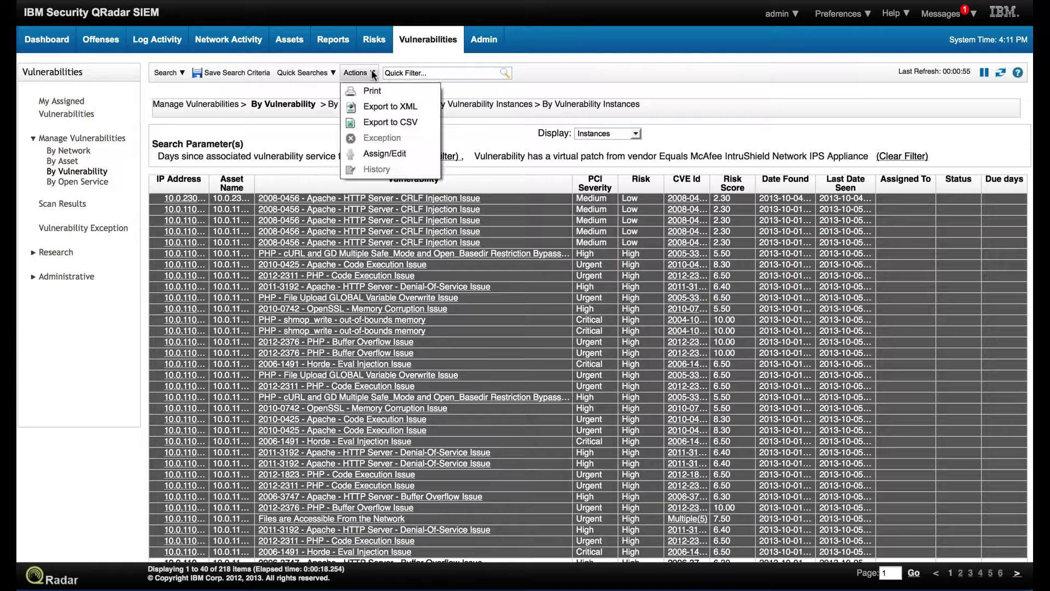
click(375, 153)
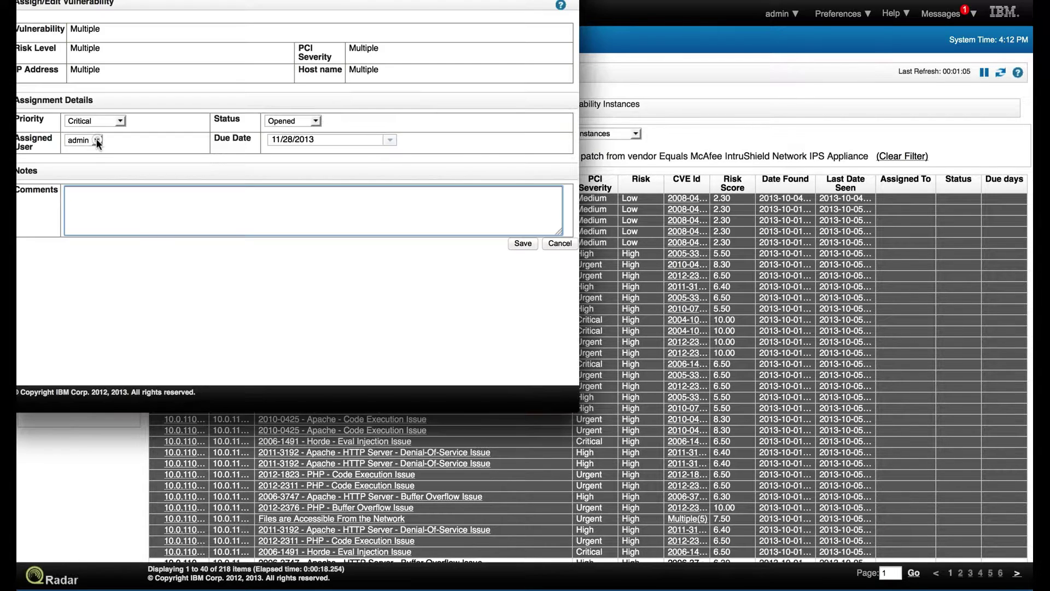
click(98, 140)
click(96, 141)
click(108, 206)
text(,,,)
key(BackSpace)
key(BackSpace)
key(BackSpace)
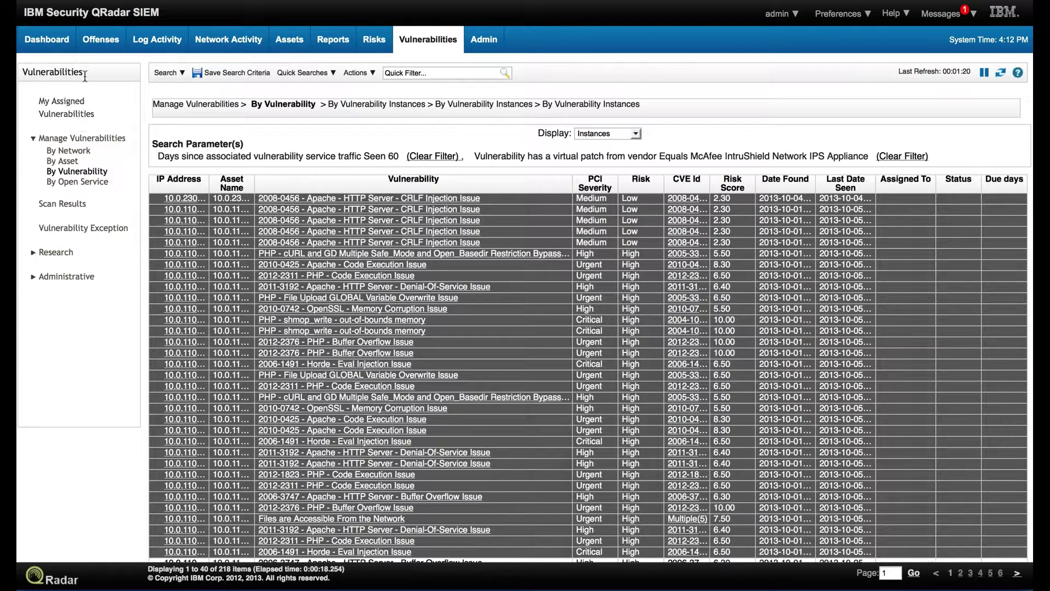
Remove the McAfee IntruShield virtual-patch filter from the current search
click(173, 72)
click(179, 107)
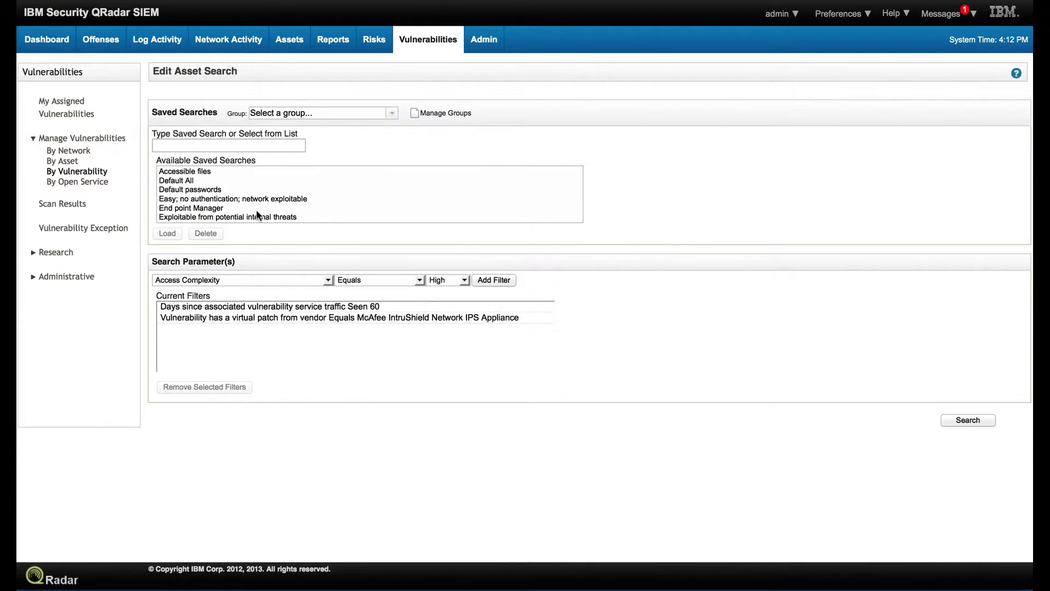
click(289, 318)
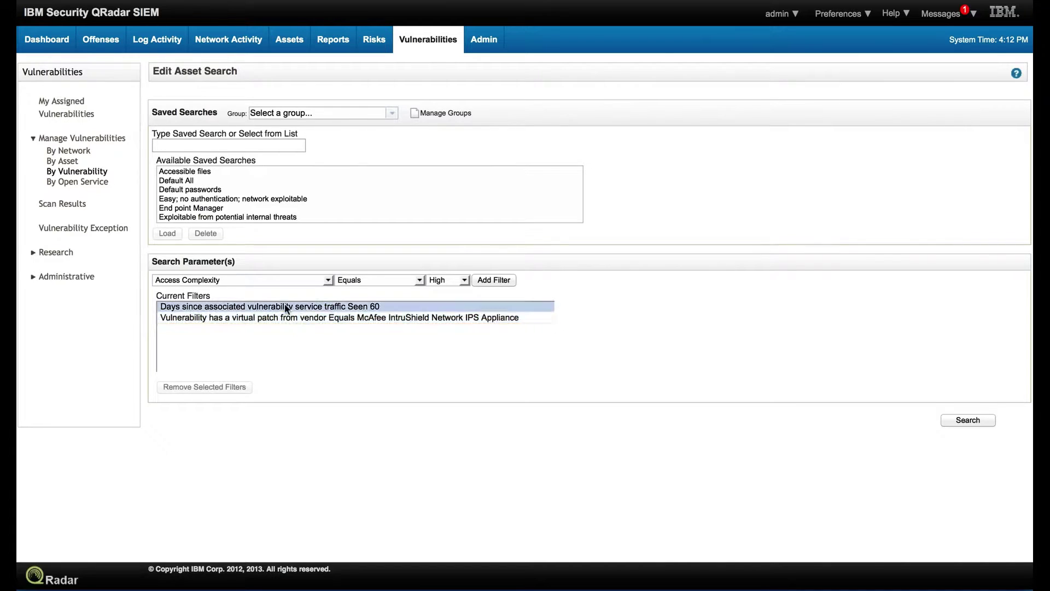
click(321, 318)
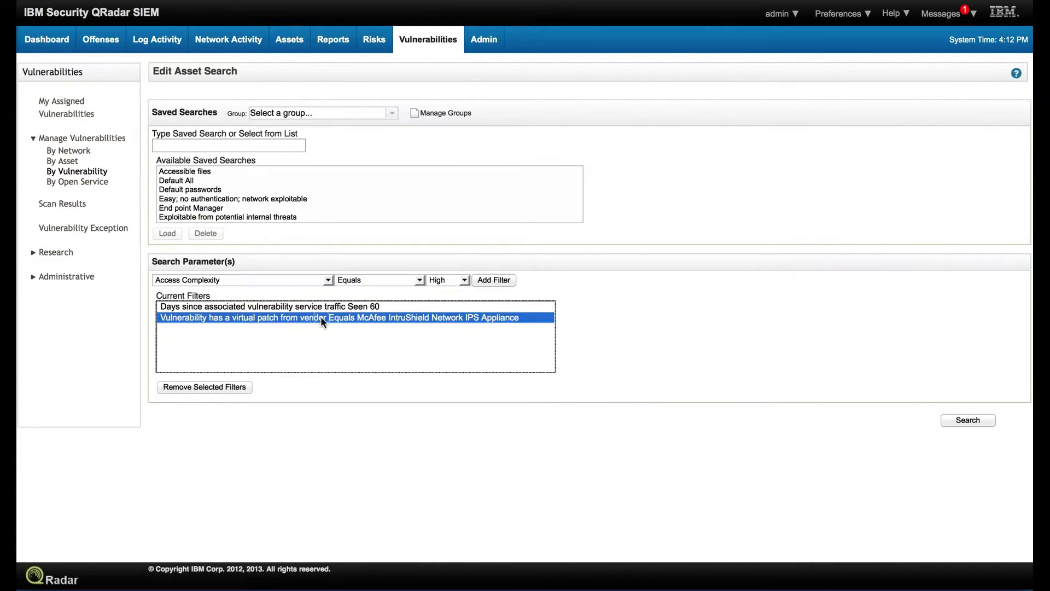
click(239, 386)
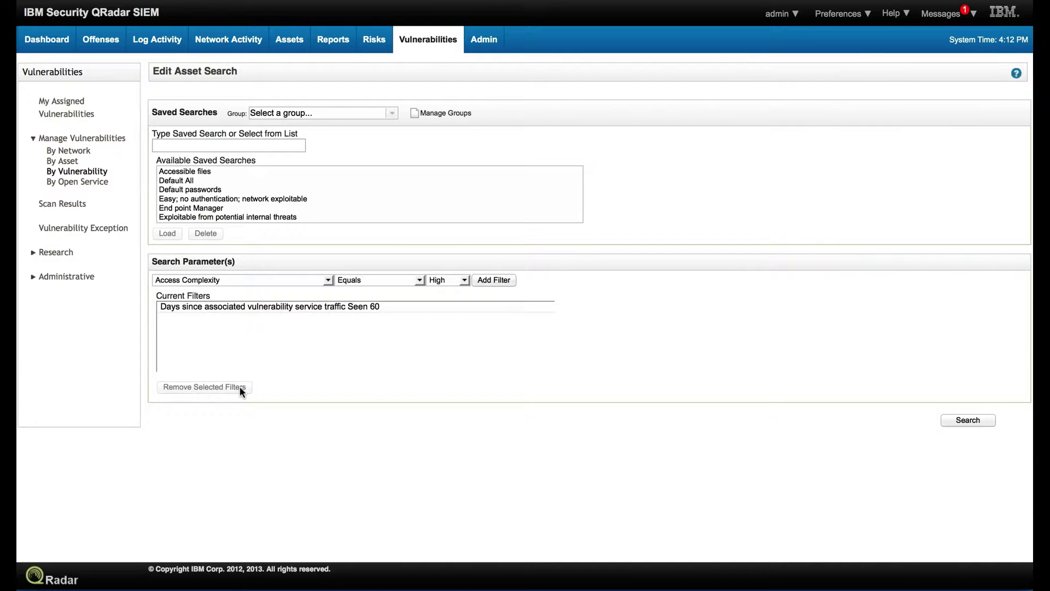
Re-add the vendor virtual-patch filter as Does not equal McAfee IntruShield and run the search
click(328, 280)
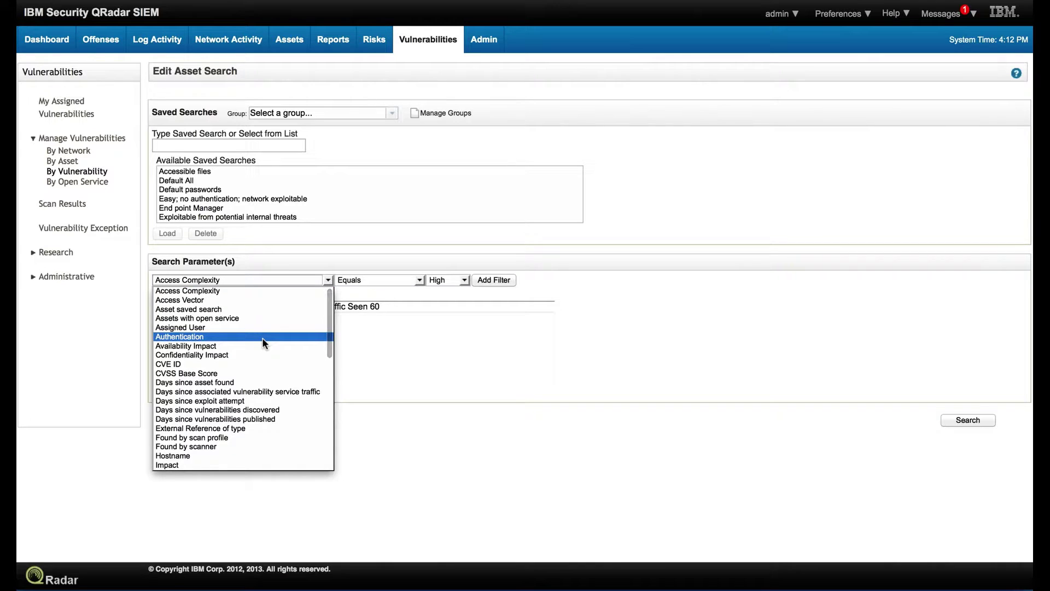
scroll(263, 344, down, 1)
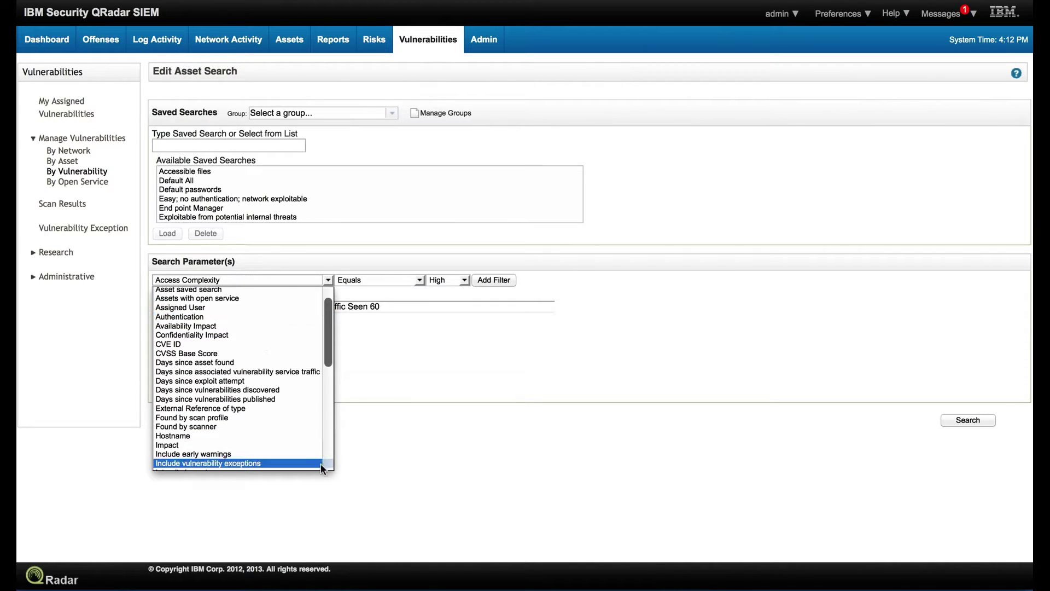
scroll(329, 464, down, 6)
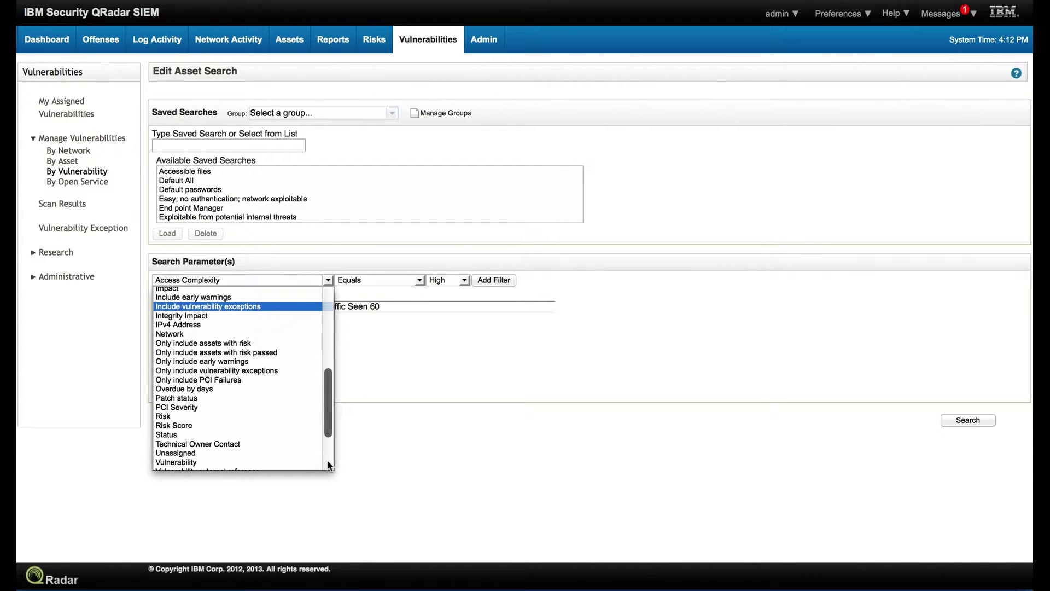
scroll(328, 464, down, 3)
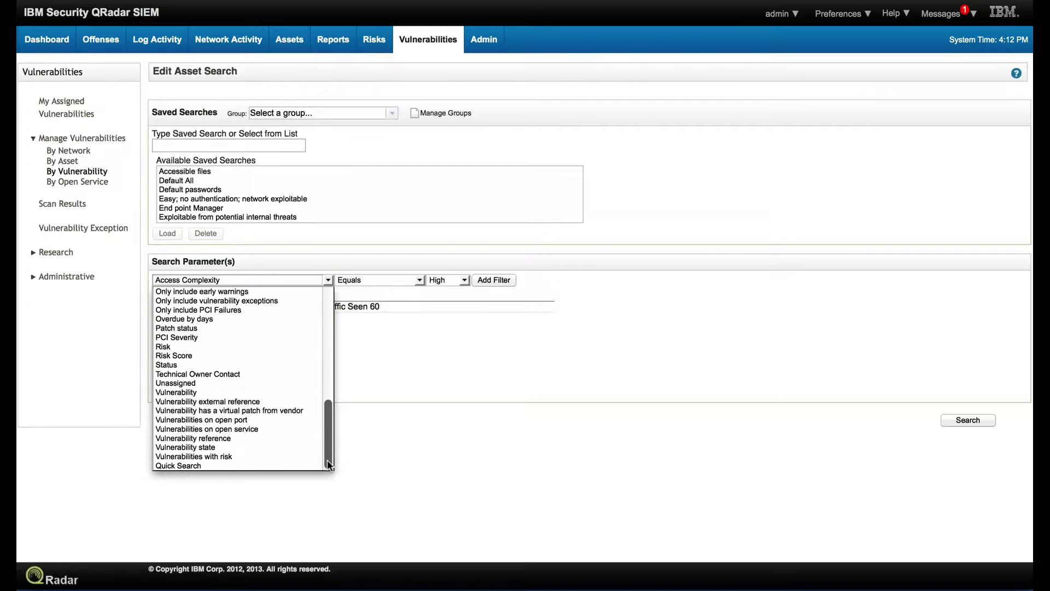
click(303, 411)
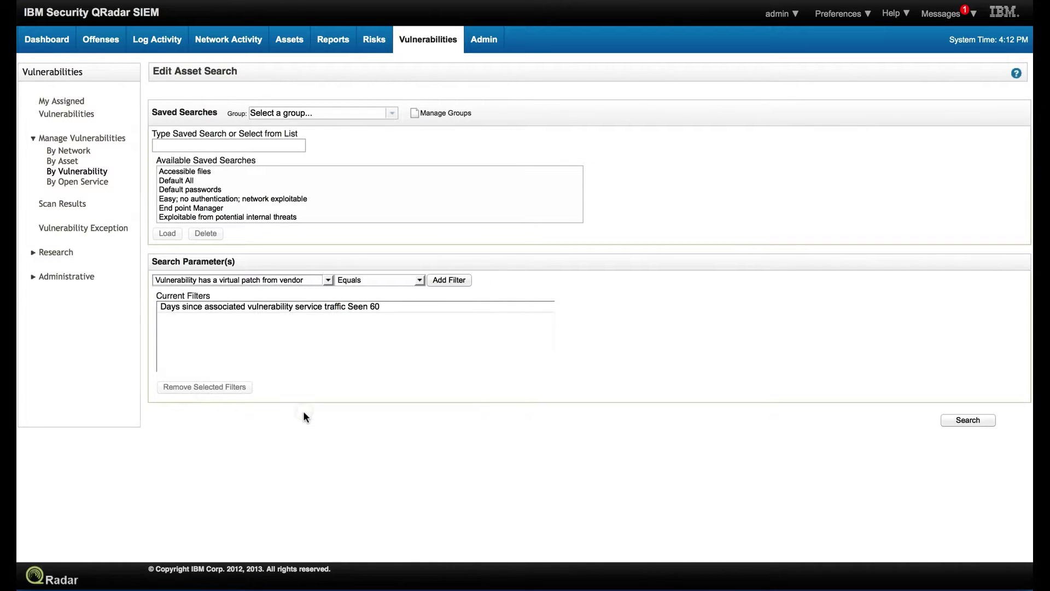
click(419, 280)
click(409, 310)
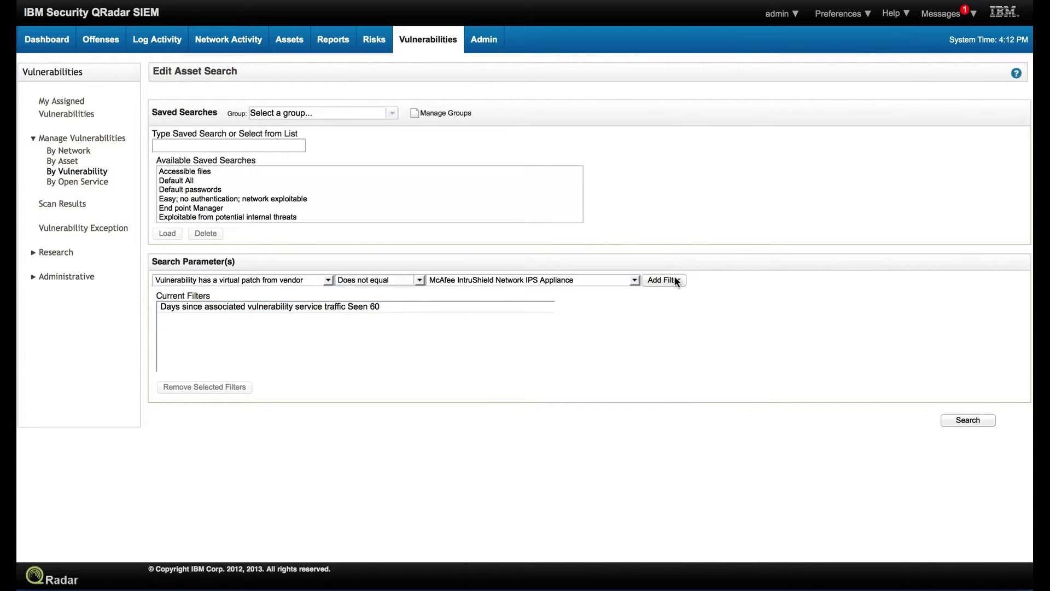
click(676, 281)
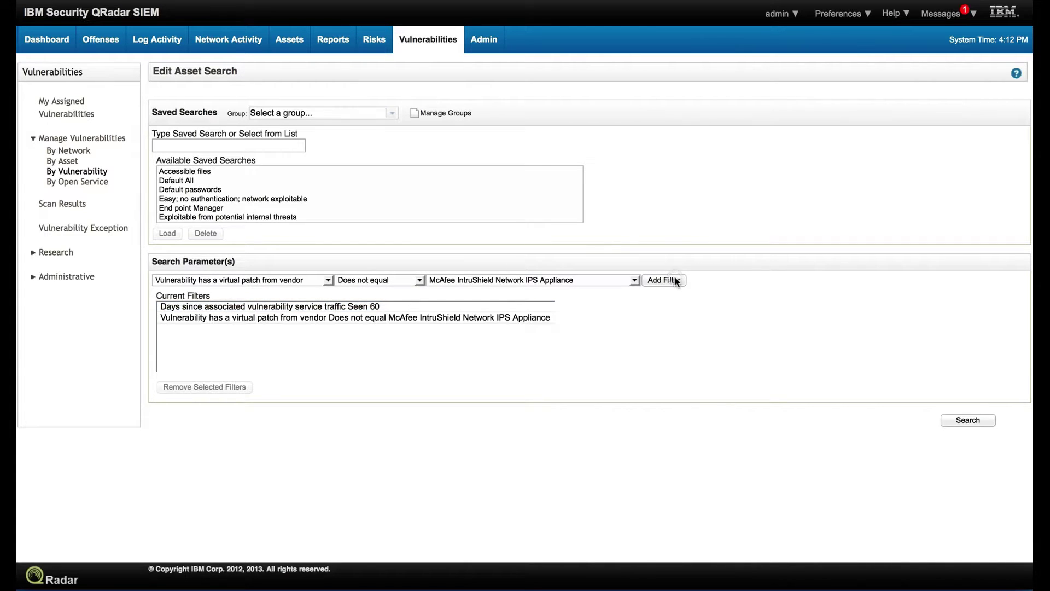
click(961, 419)
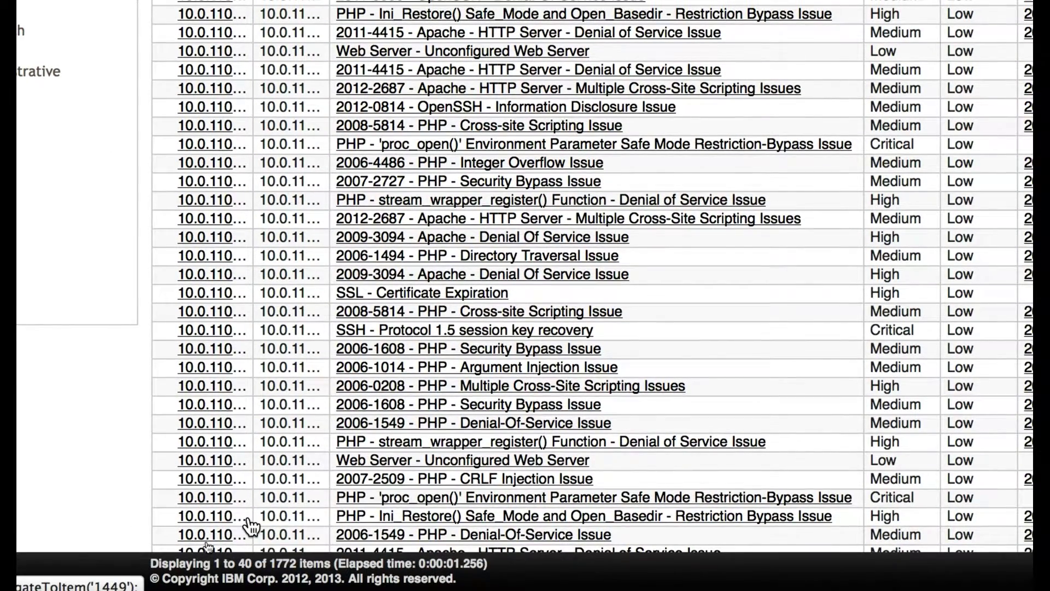
Review the 1772 vulnerability instances across 45 pages that exclude McAfee-patched ones
mouse_move(250, 527)
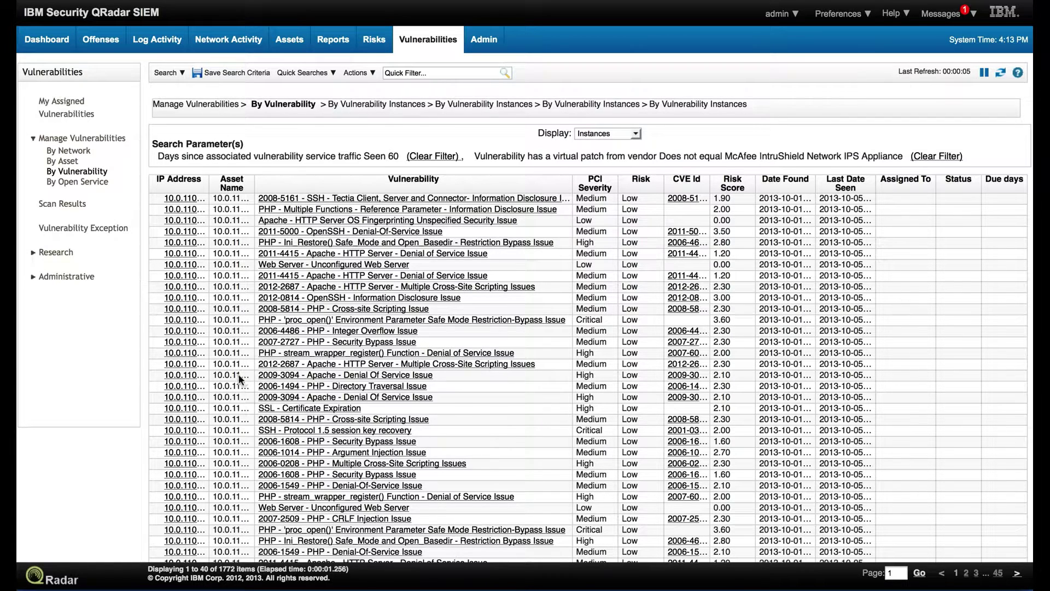
Add a Days since exploit attempt greater than 0 filter and rerun the search
click(178, 72)
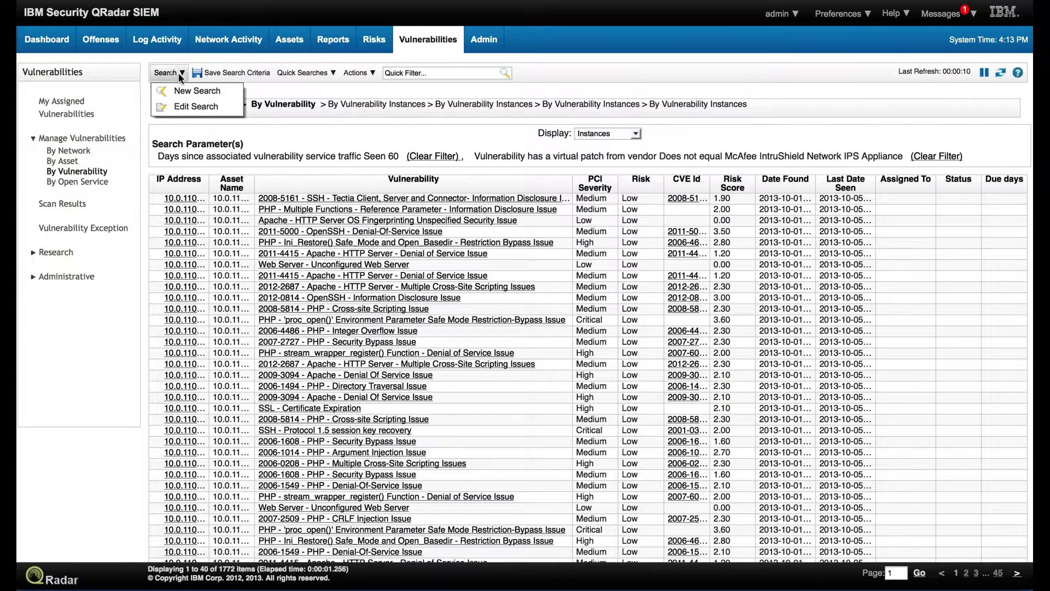
click(184, 107)
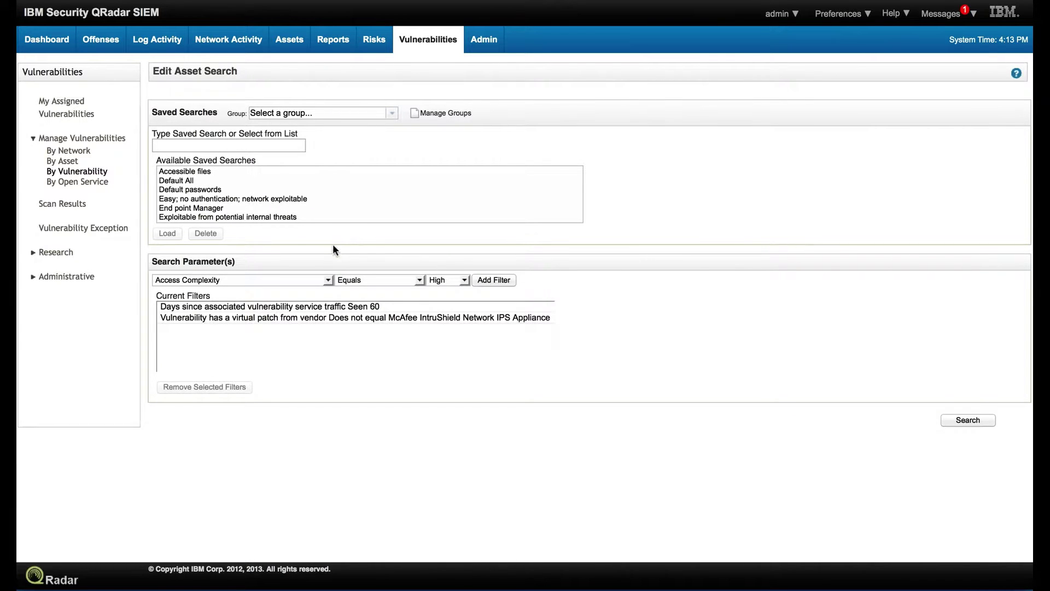
click(328, 280)
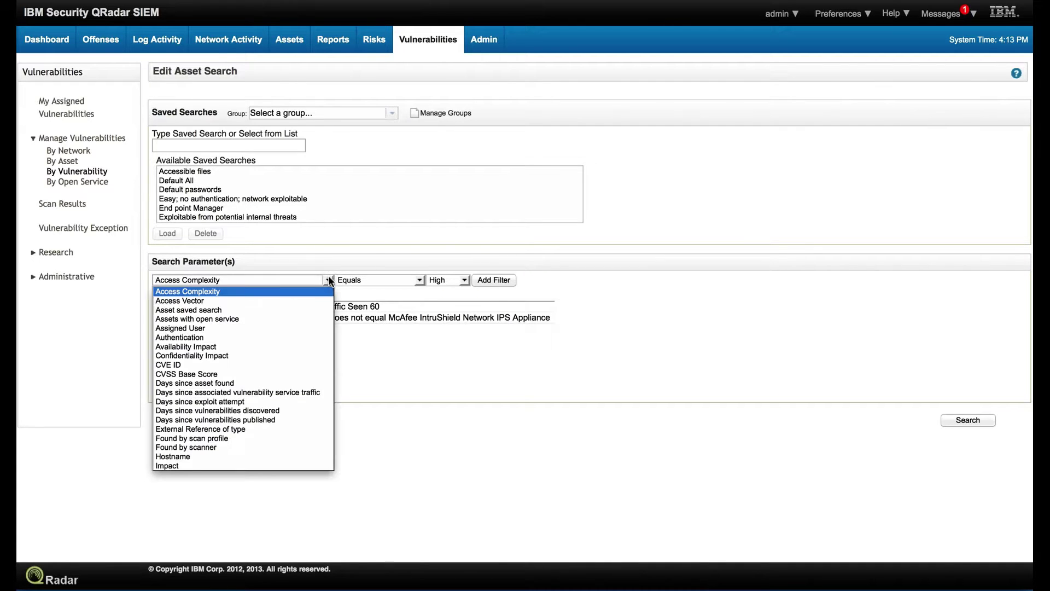
click(280, 401)
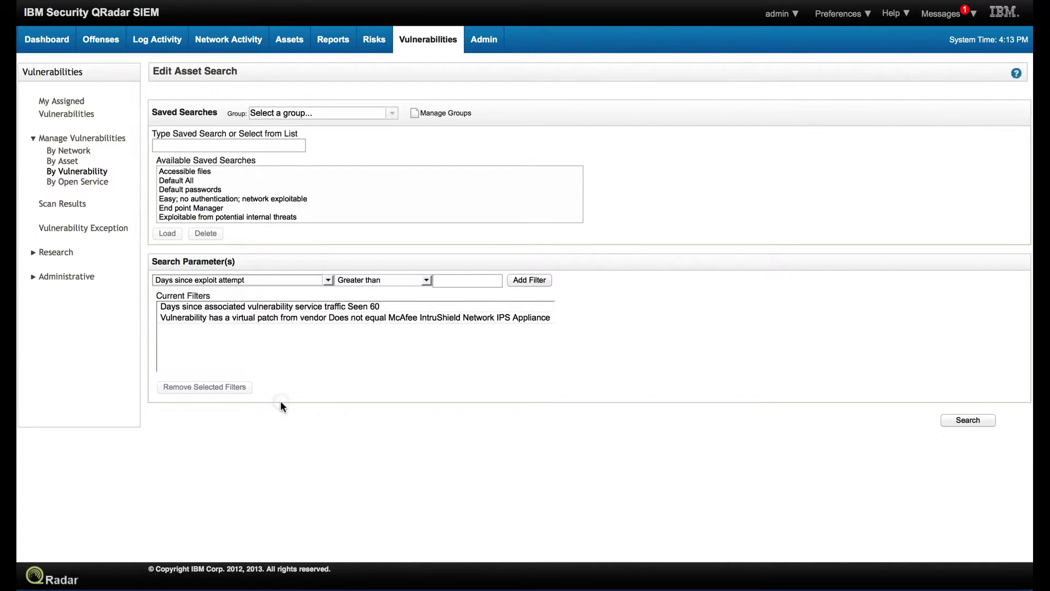
click(449, 282)
text(0)
click(527, 280)
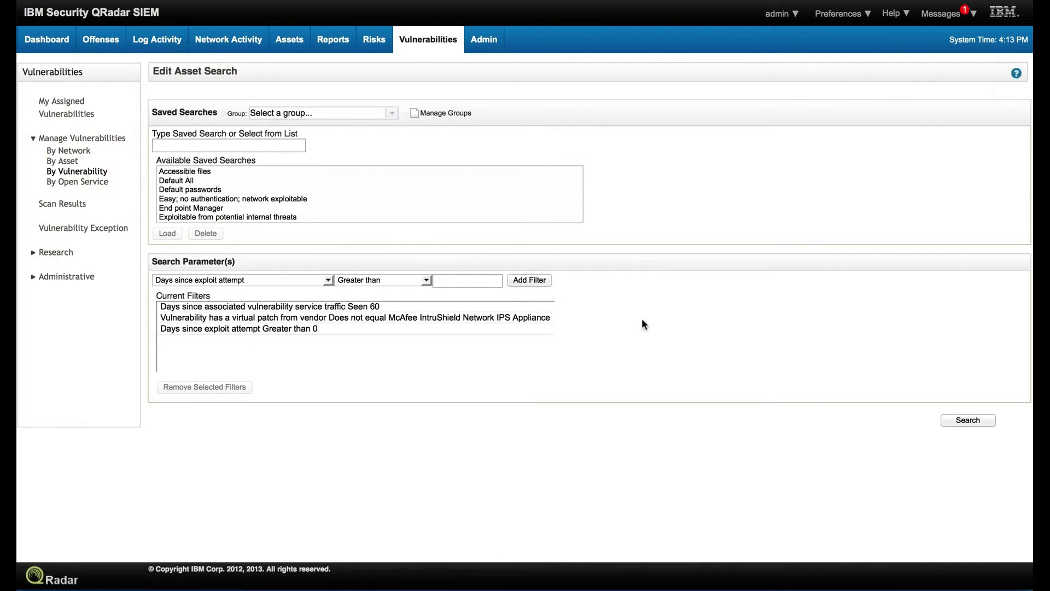
click(971, 420)
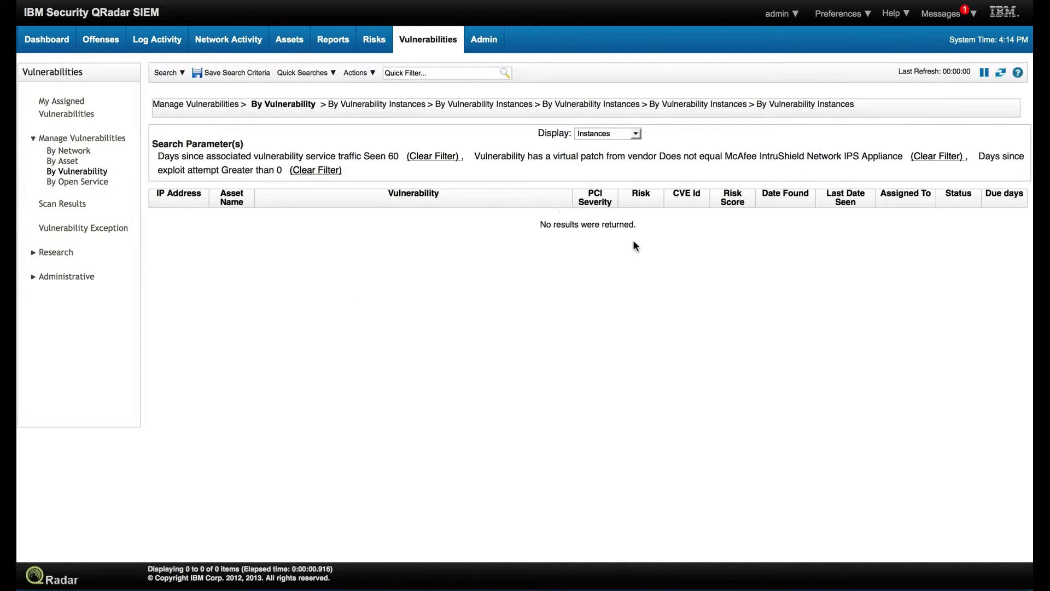
Remove the exploit attempt filter and add an Access Complexity Equals Low filter
click(181, 73)
click(181, 107)
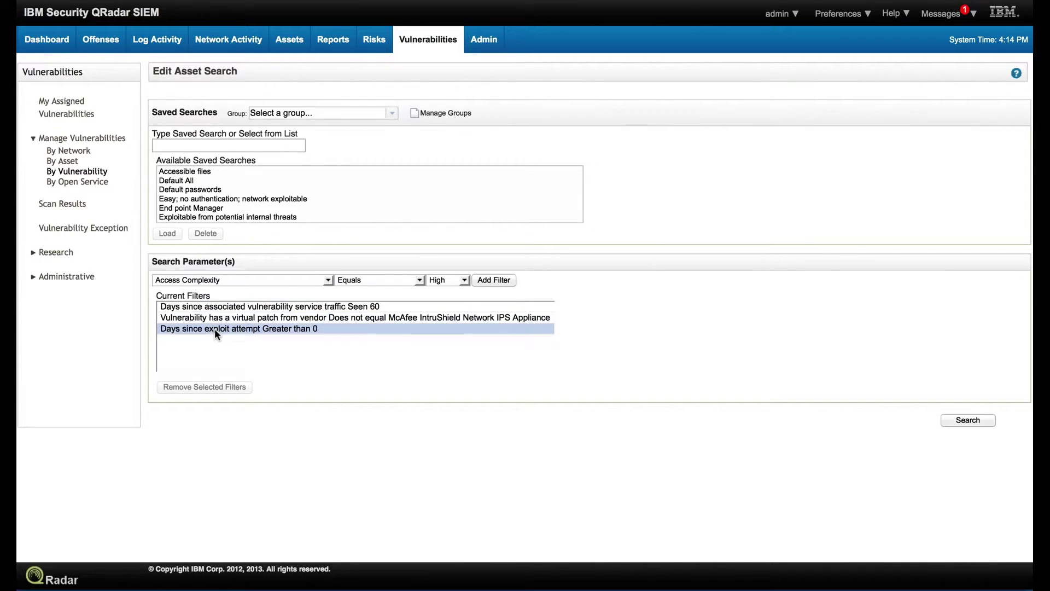
click(215, 329)
click(215, 388)
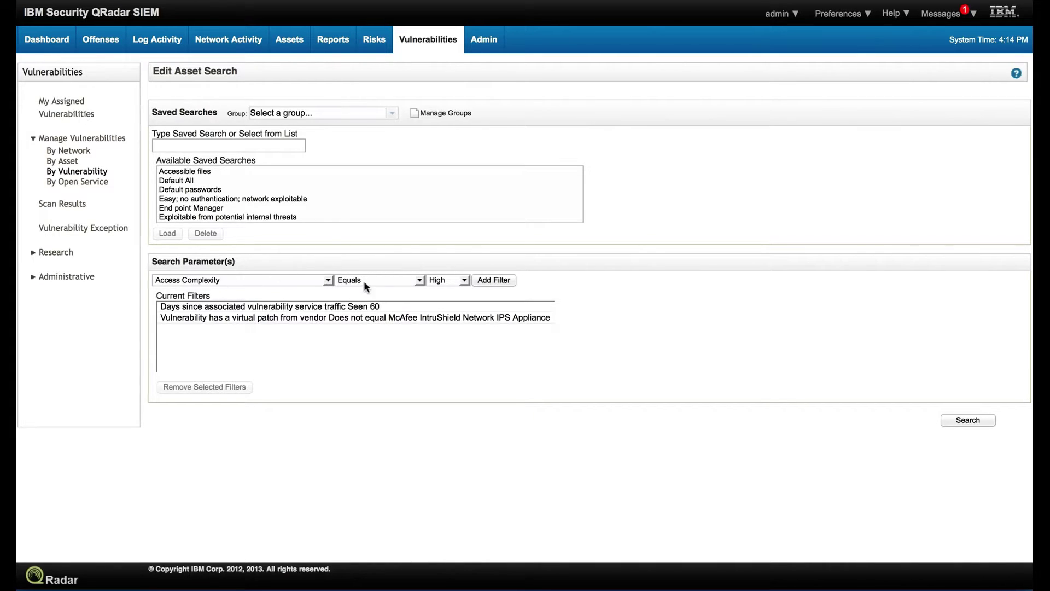
click(465, 280)
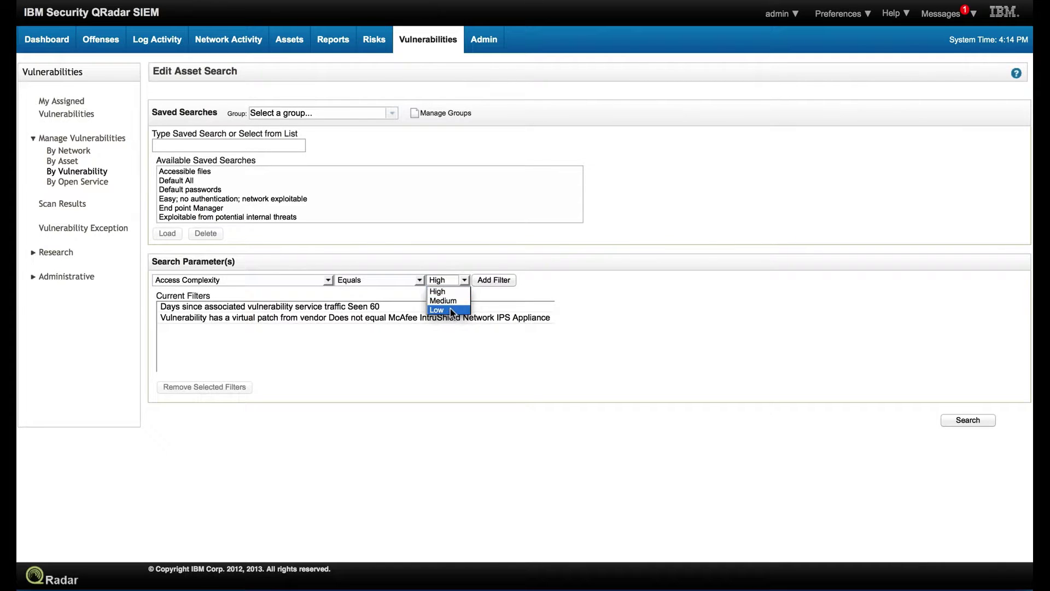
click(443, 311)
click(486, 281)
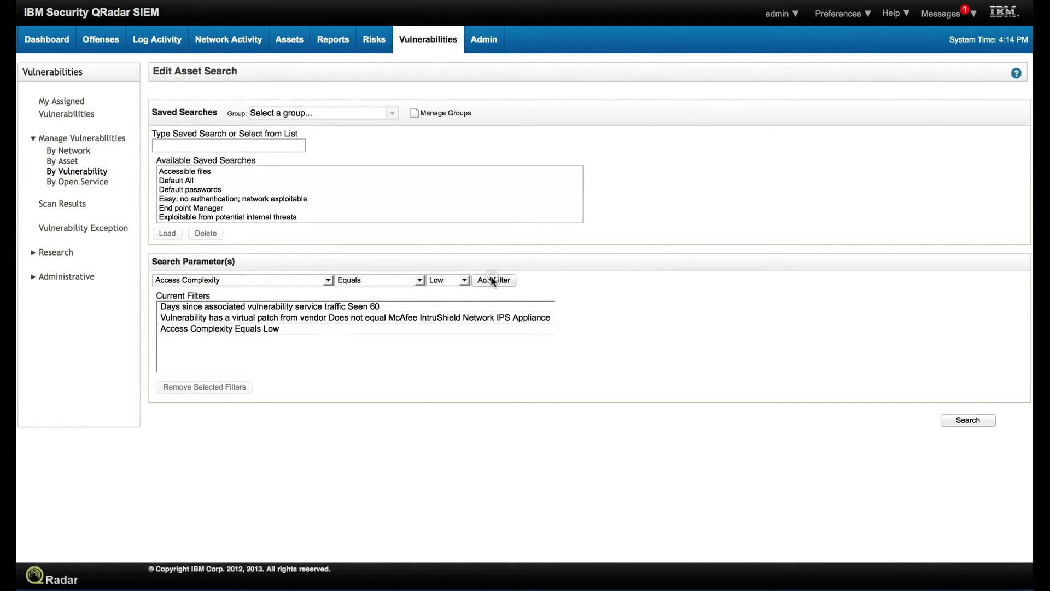
Add an Access Vector Equals Local filter to the search
click(328, 280)
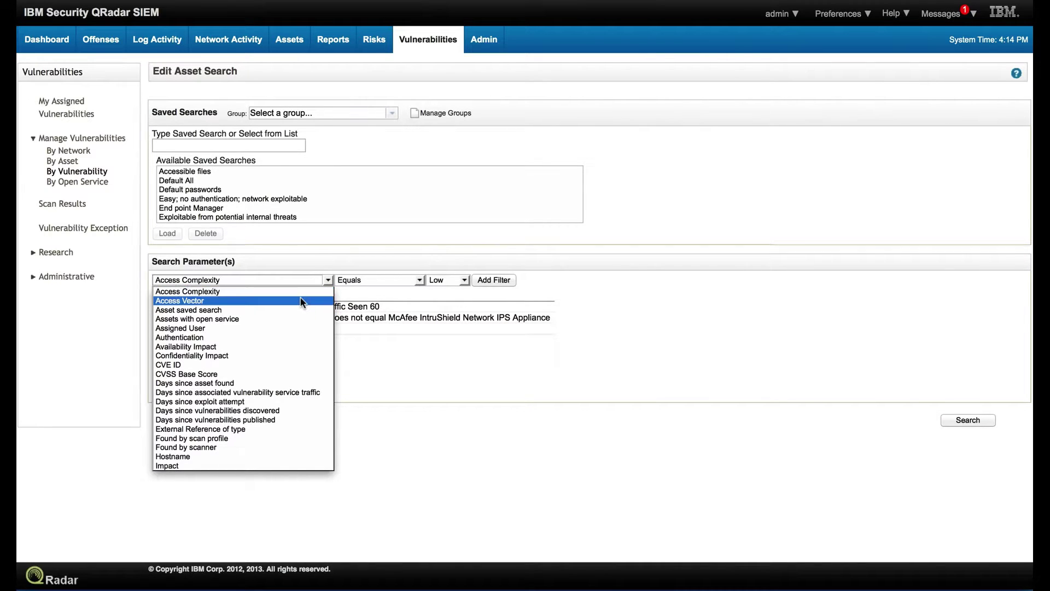
click(300, 301)
click(498, 279)
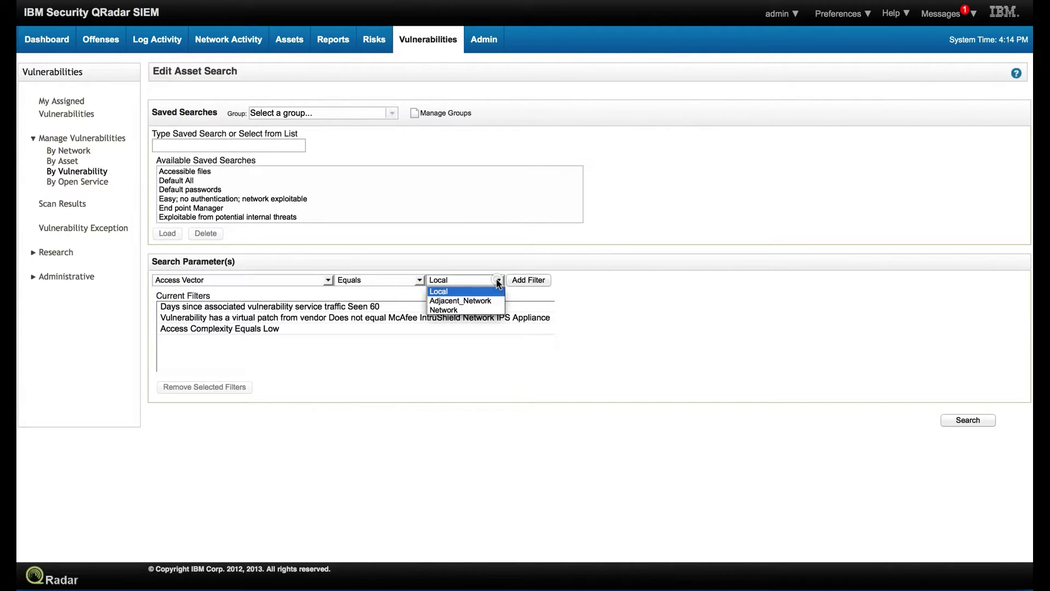
click(516, 303)
click(530, 280)
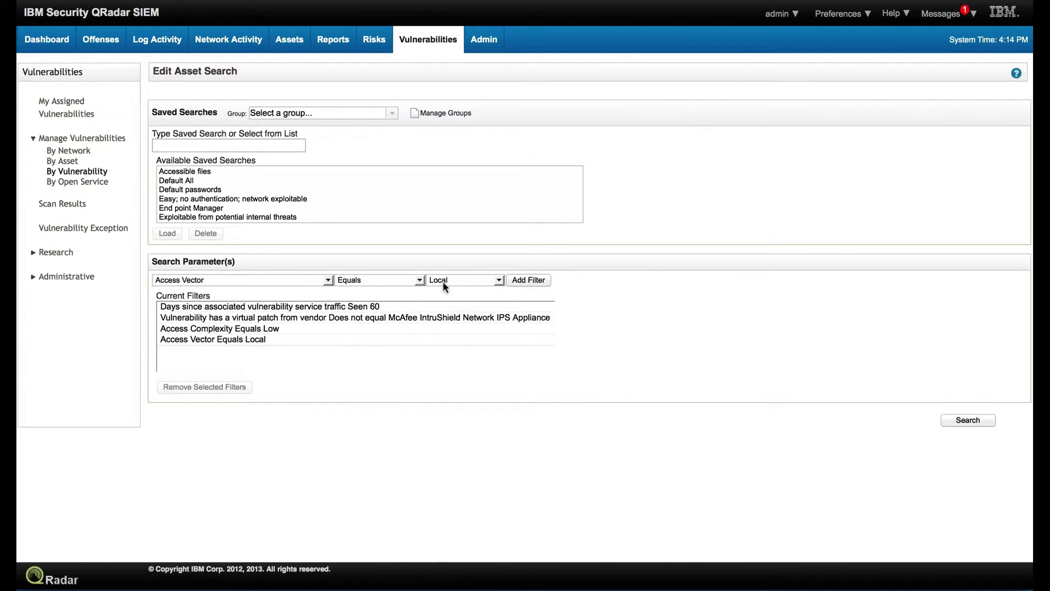
Add Authentication Equals None and run the search, returning 167 instances
click(327, 281)
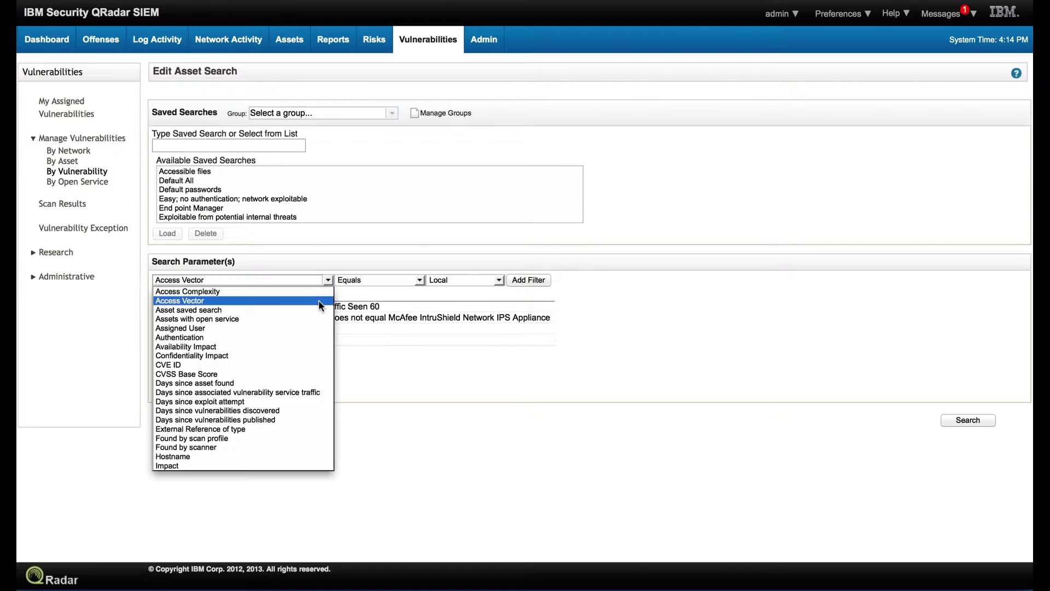
click(297, 334)
click(500, 281)
click(480, 310)
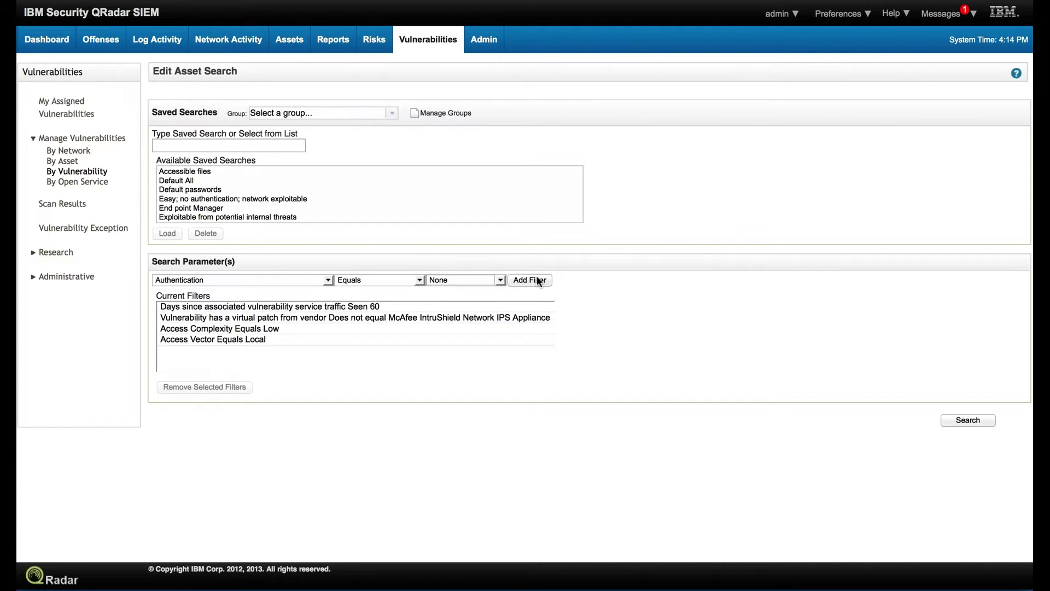
click(539, 280)
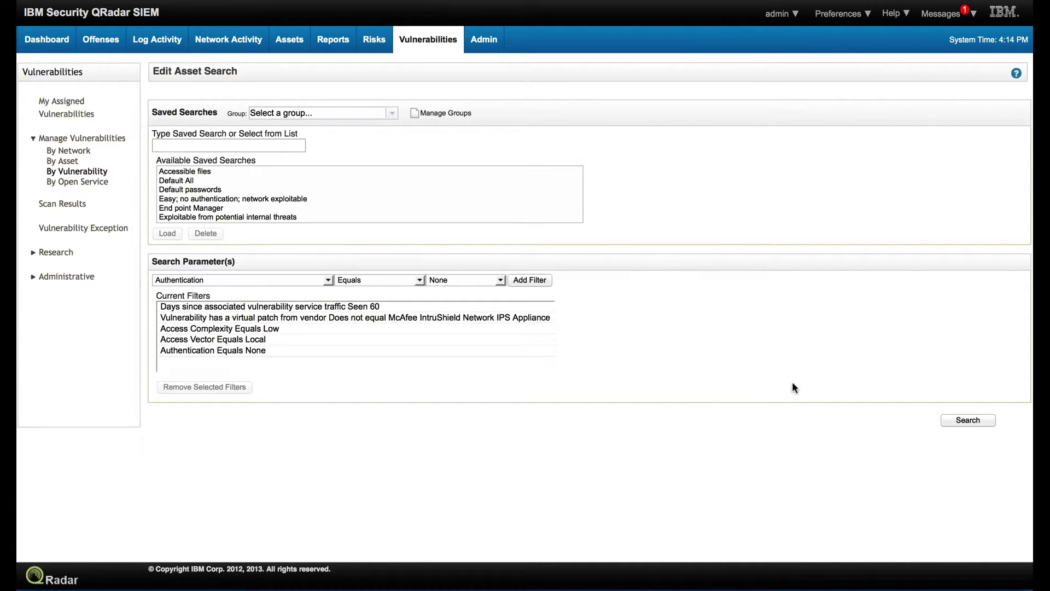
click(960, 420)
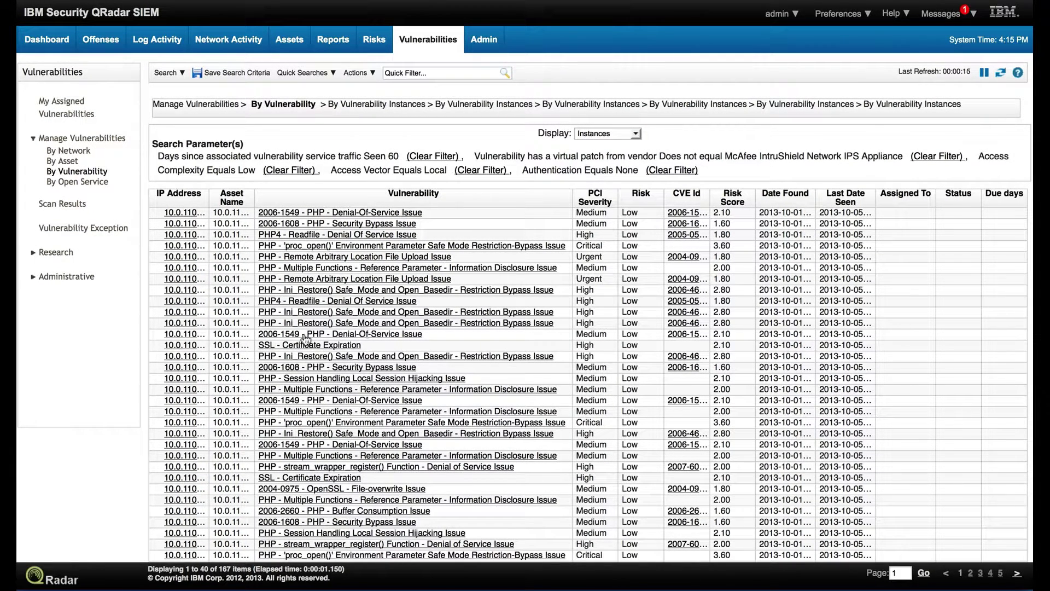
Add a Risk Equals High filter to narrow results to 13 instances, then go to Risks
mouse_move(310, 344)
click(167, 72)
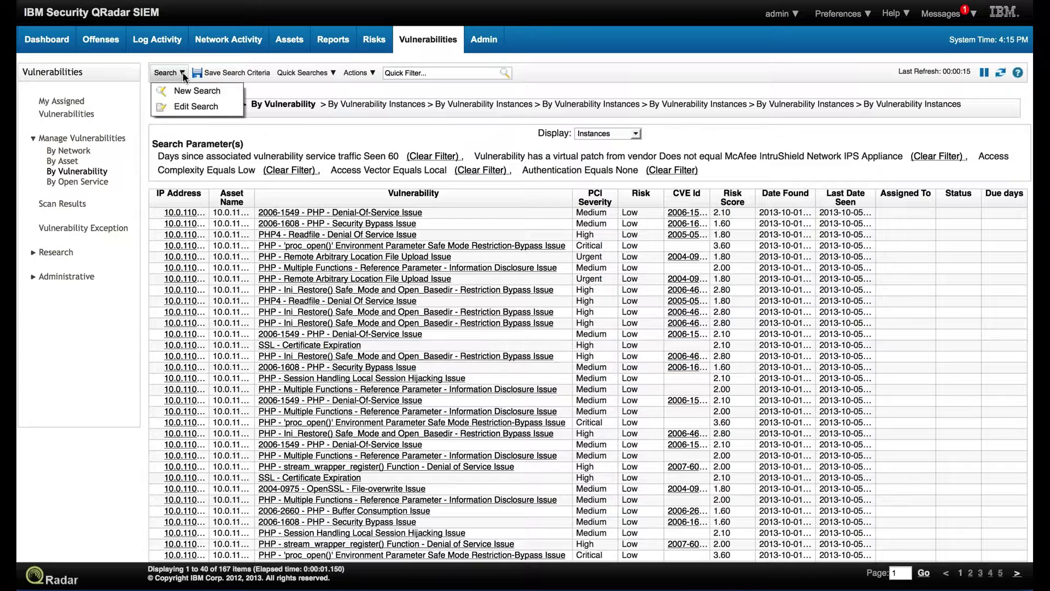
click(184, 106)
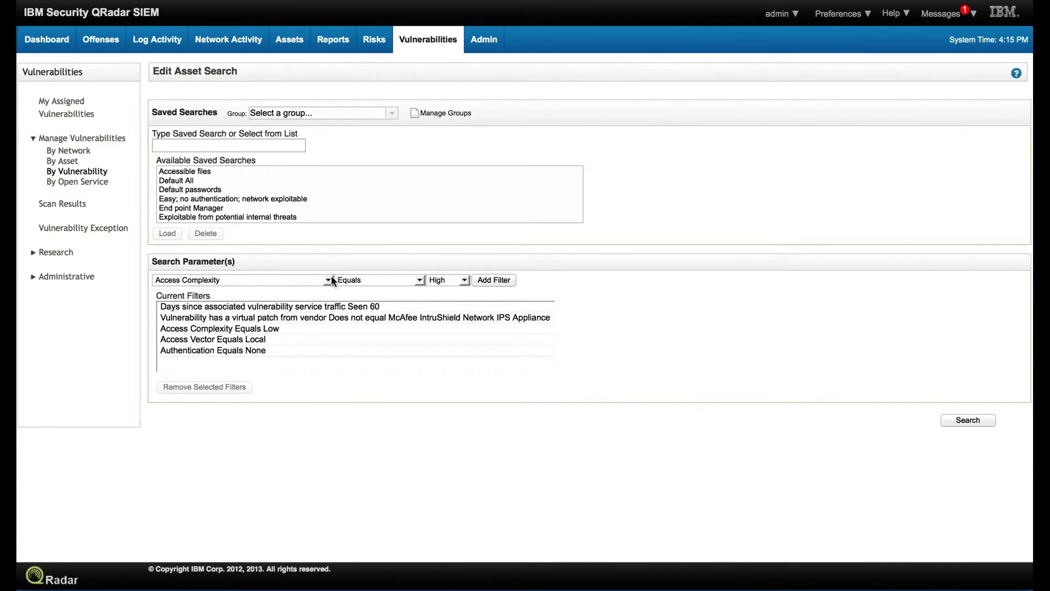
click(329, 279)
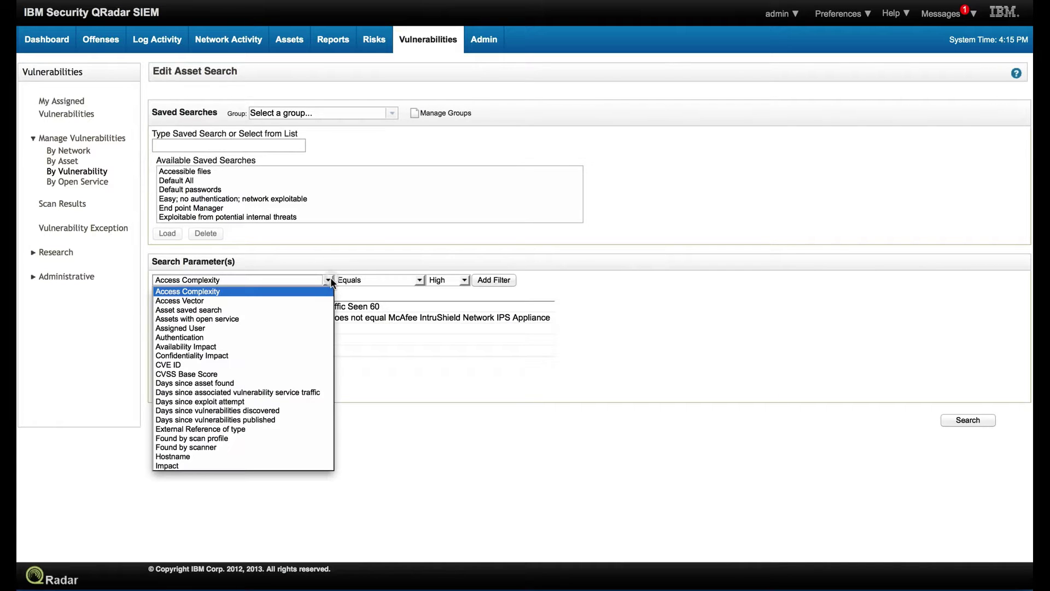
scroll(239, 361, down, 7)
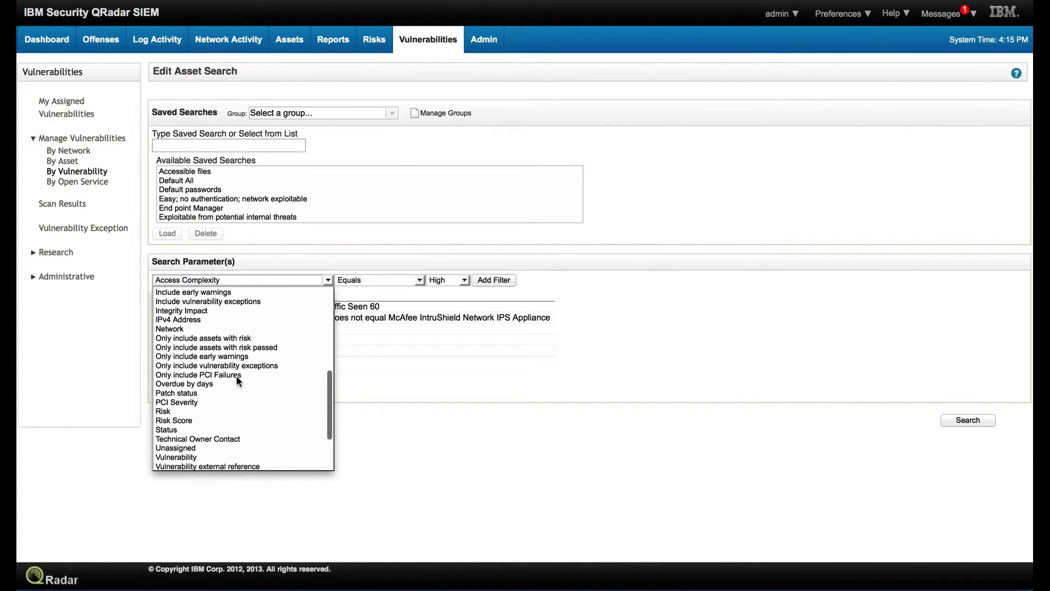
click(199, 412)
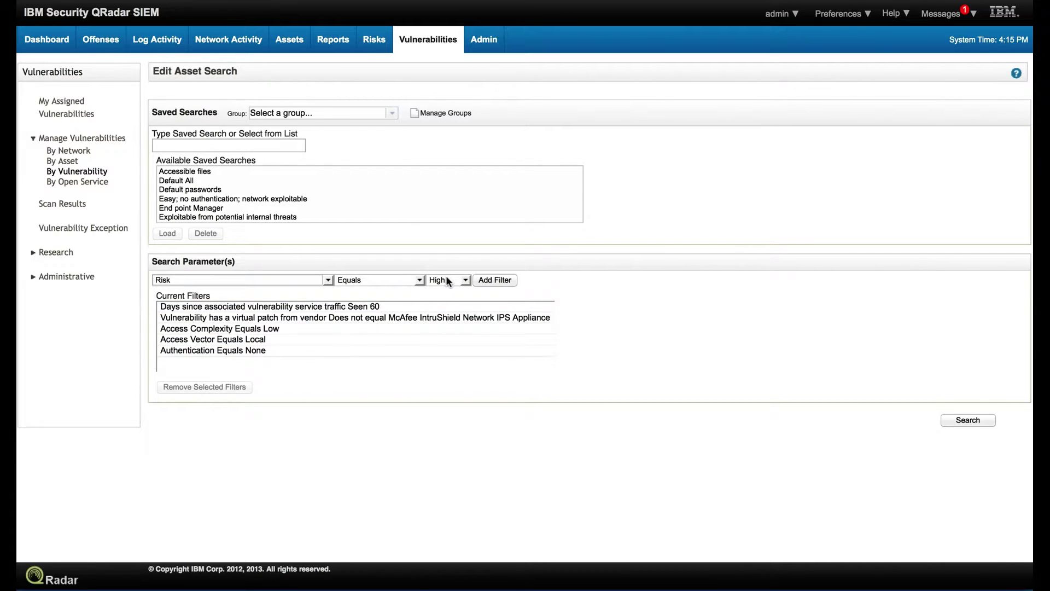
click(476, 277)
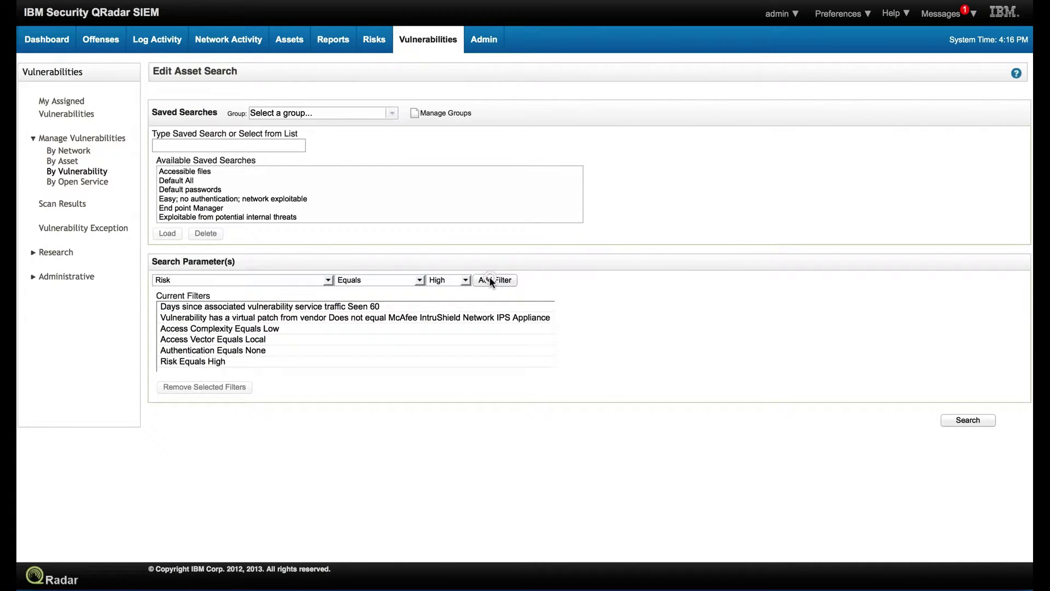
click(967, 420)
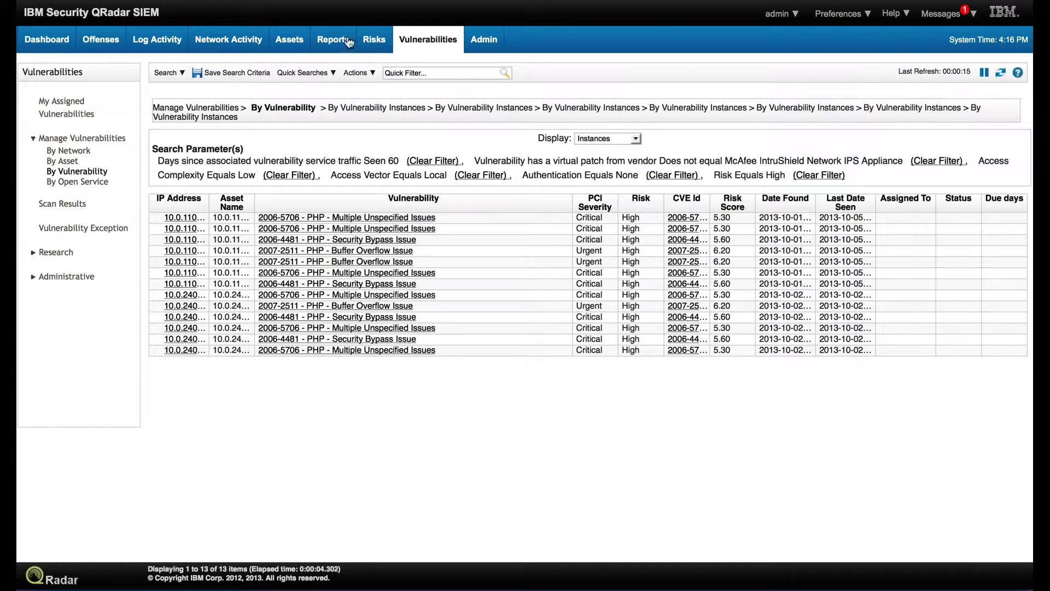
click(375, 40)
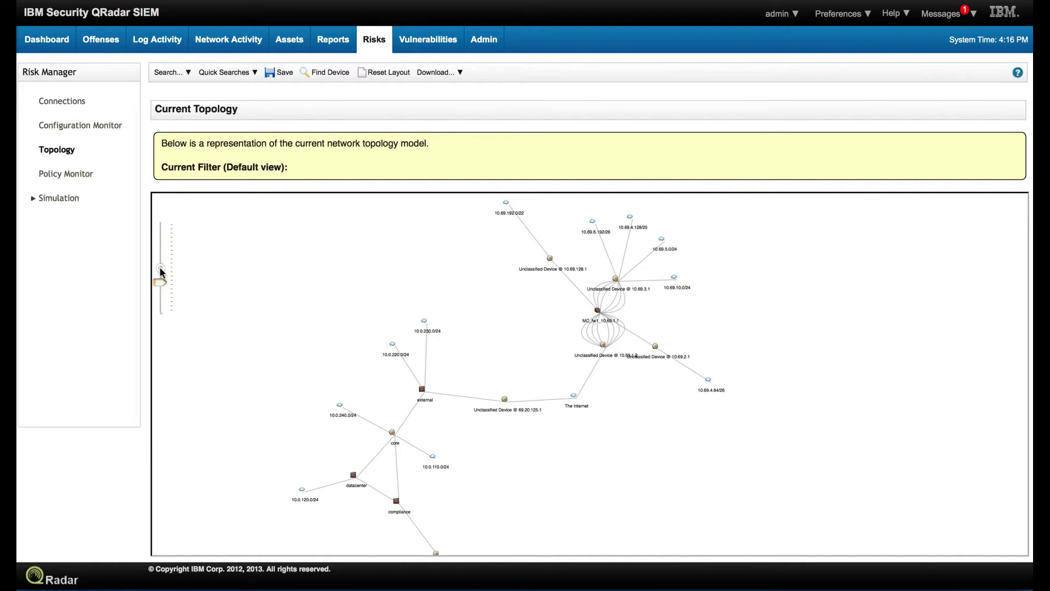
Open the Policy Monitor question 'Risk: assets with high-risk vulnerabilities exploitable from the Internet'
mouse_move(160, 284)
mouse_down()
mouse_move(157, 255)
mouse_move(161, 305)
mouse_move(160, 295)
mouse_up()
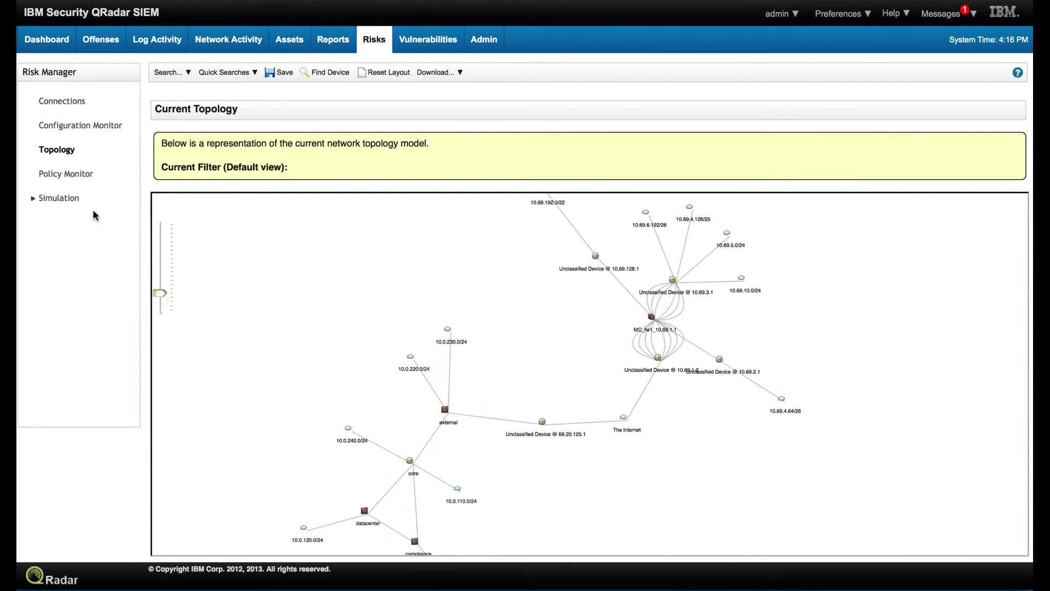
click(82, 175)
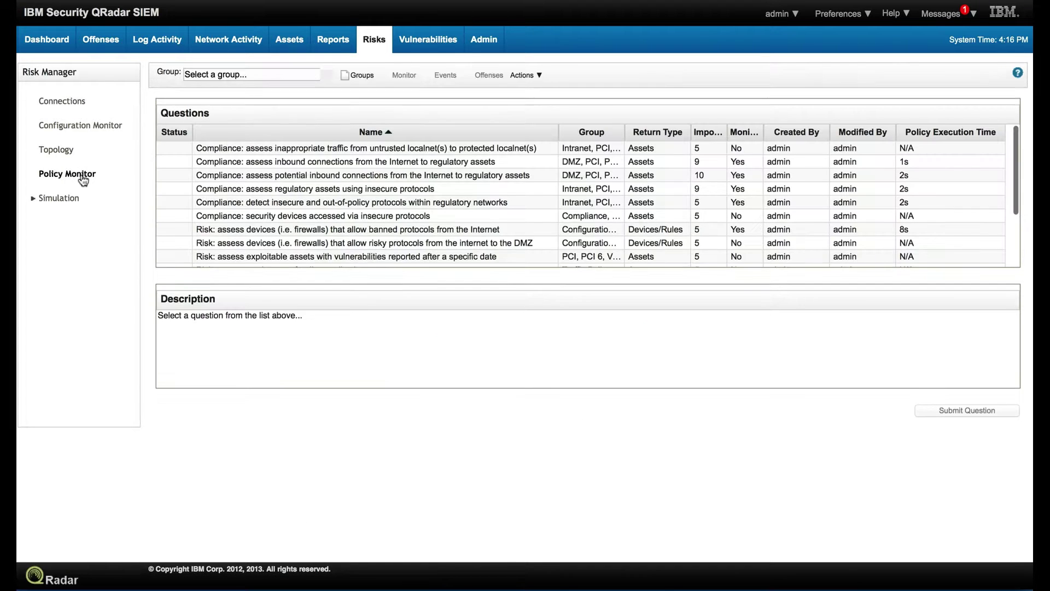
scroll(297, 202, down, 2)
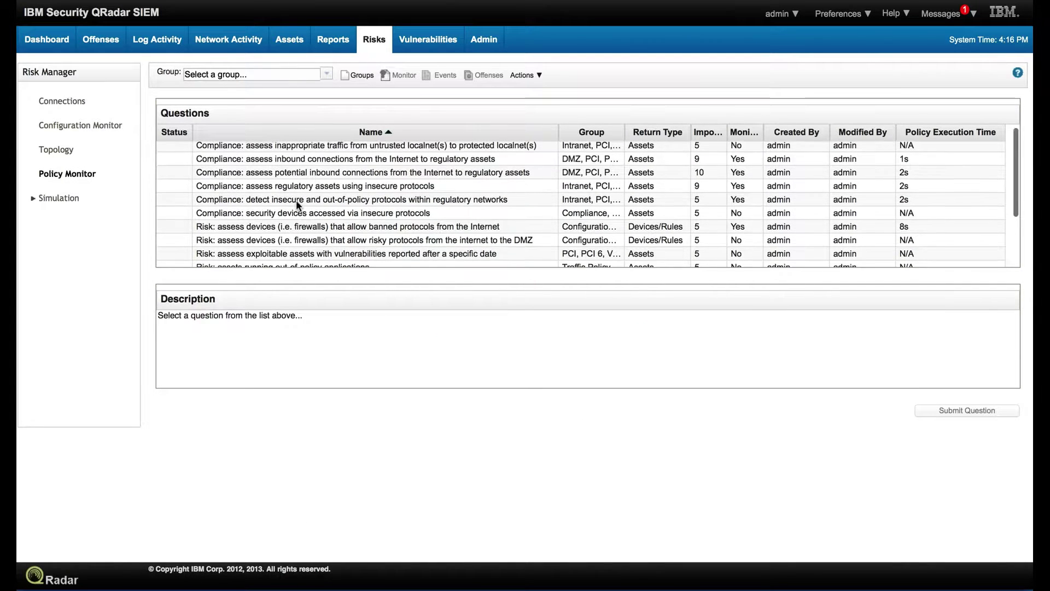
scroll(297, 205, down, 2)
click(288, 247)
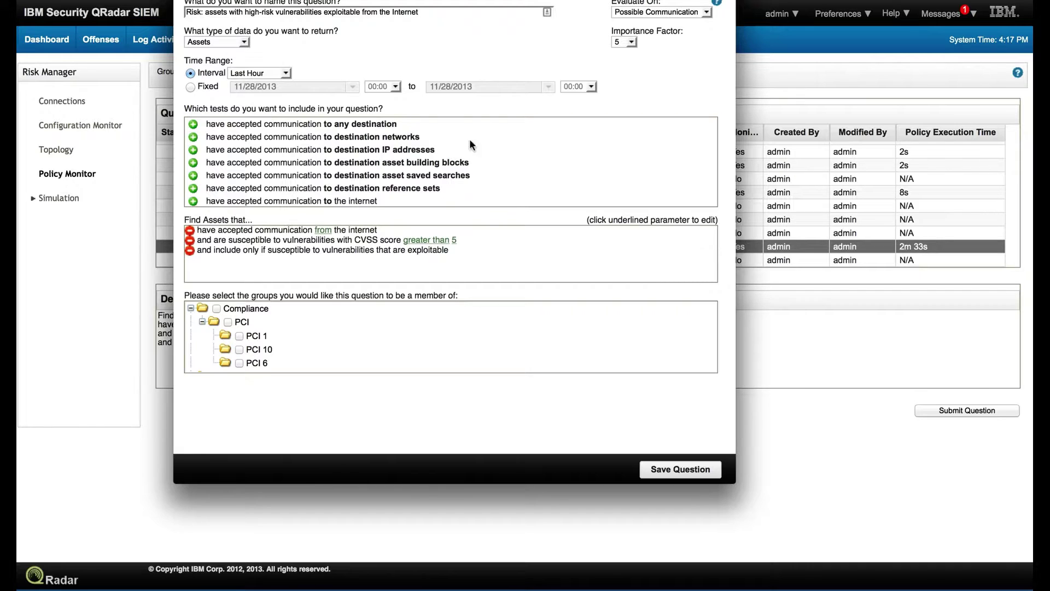
scroll(462, 175, down, 5)
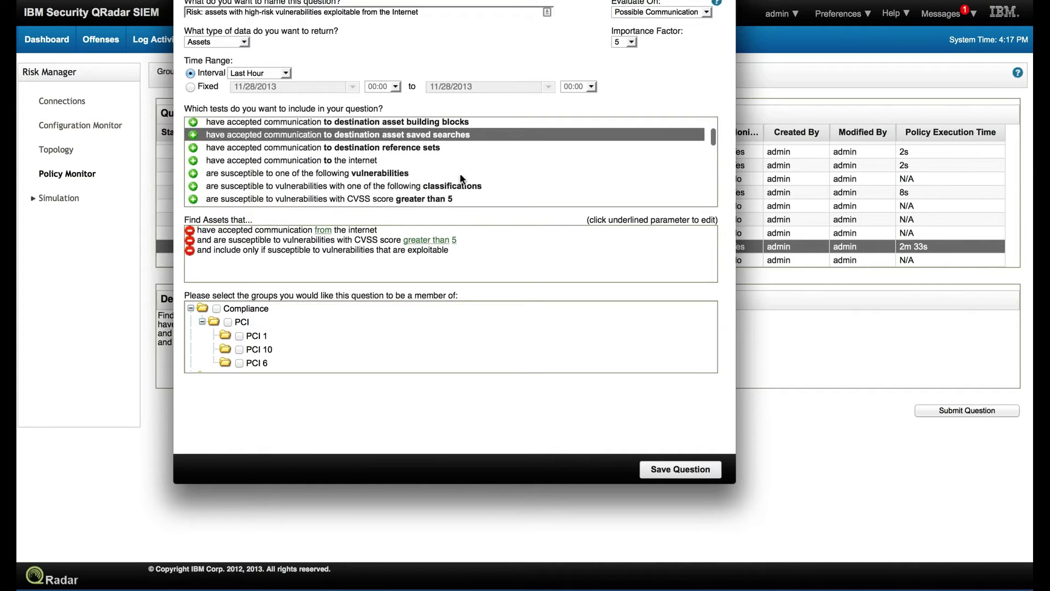
scroll(462, 178, down, 3)
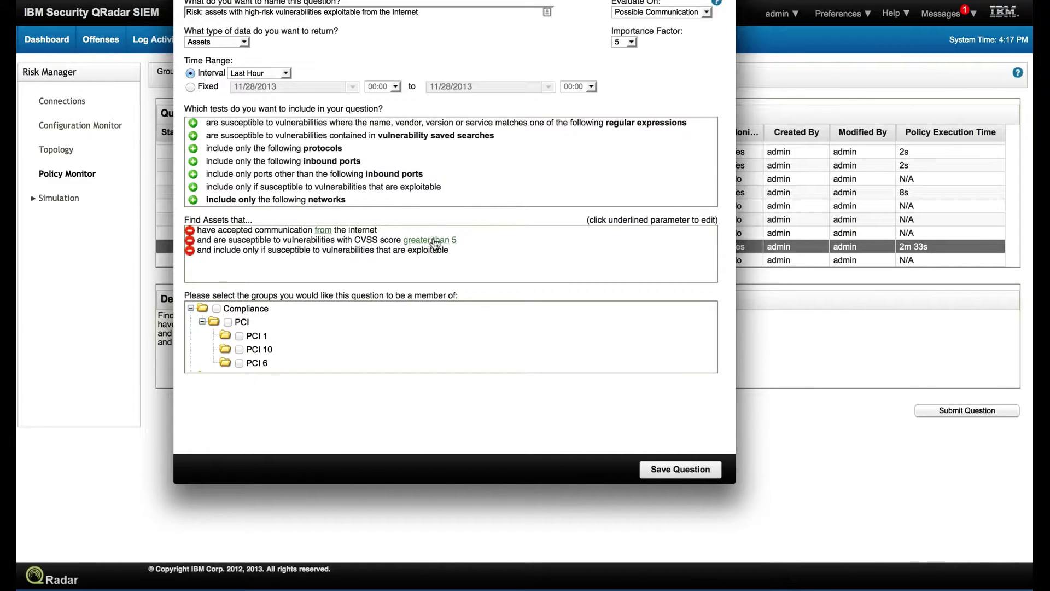
drag(452, 250, 198, 251)
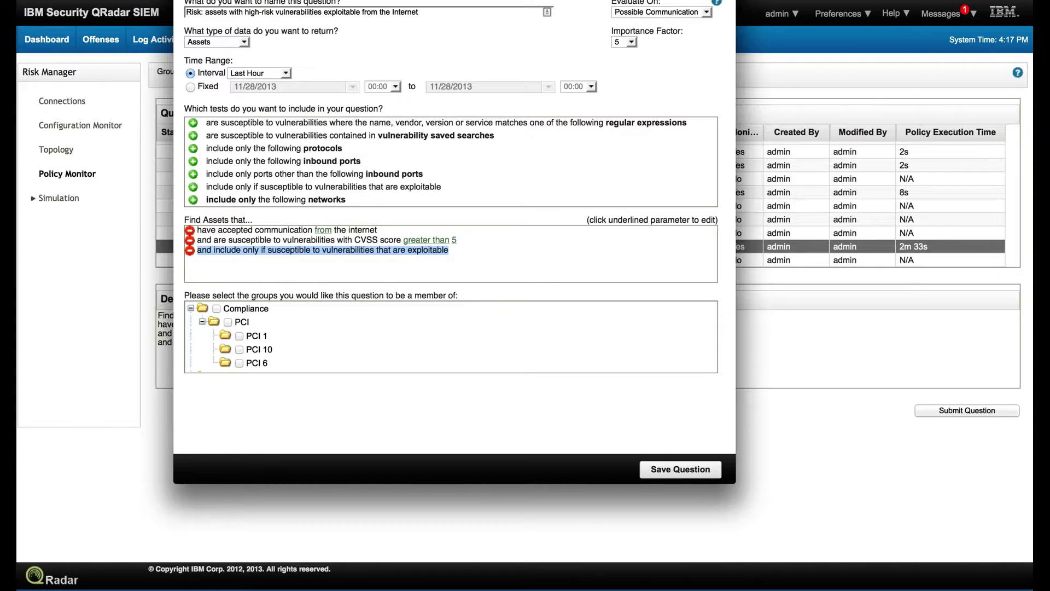
key(BackSpace)
click(551, 38)
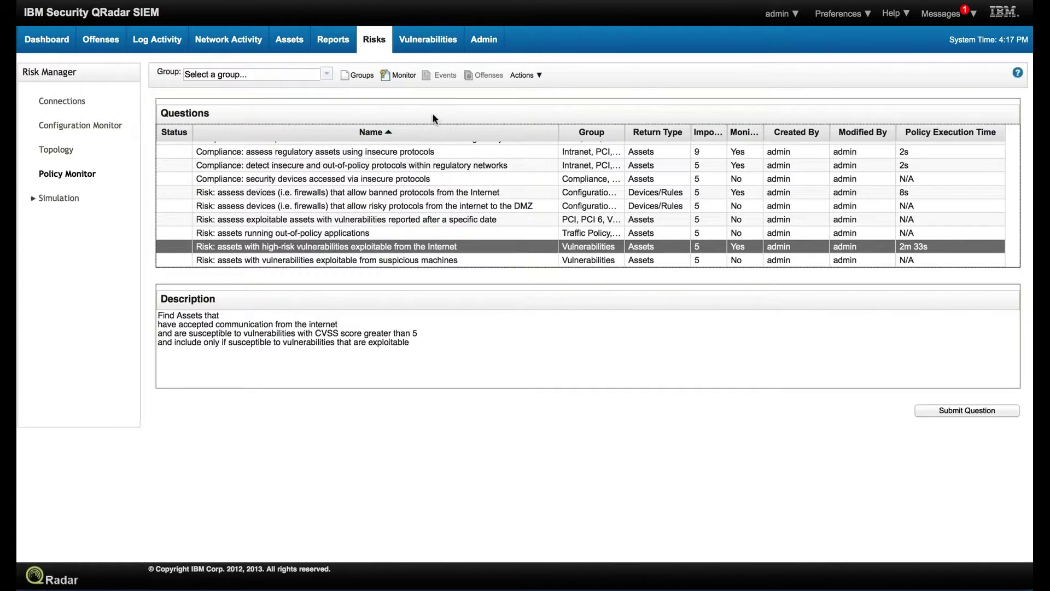
Start a new vulnerability search with the filter External Reference of type Equals IBM AppScan
click(412, 39)
click(166, 70)
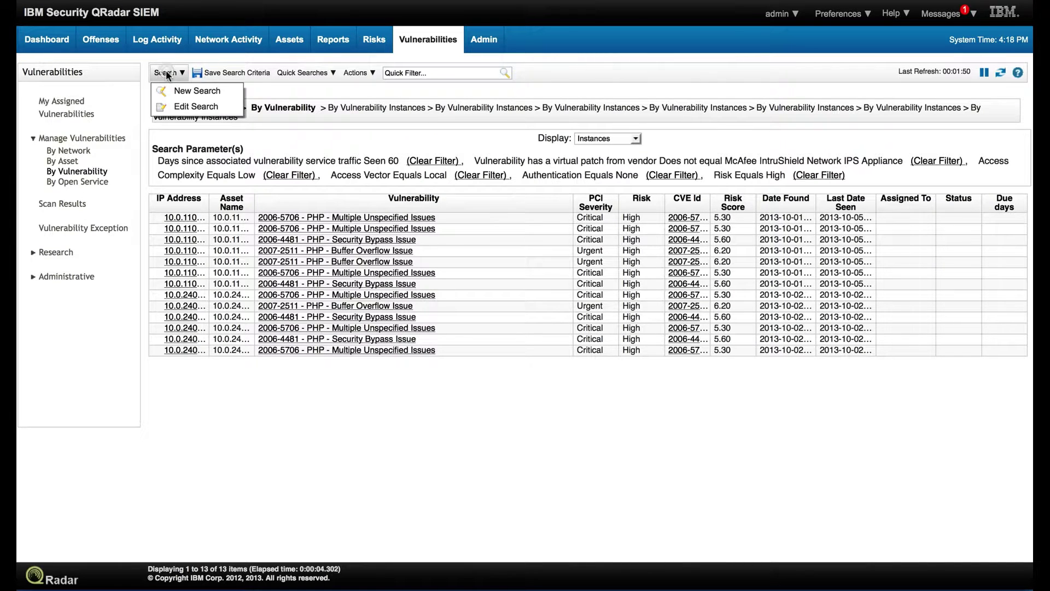
click(165, 93)
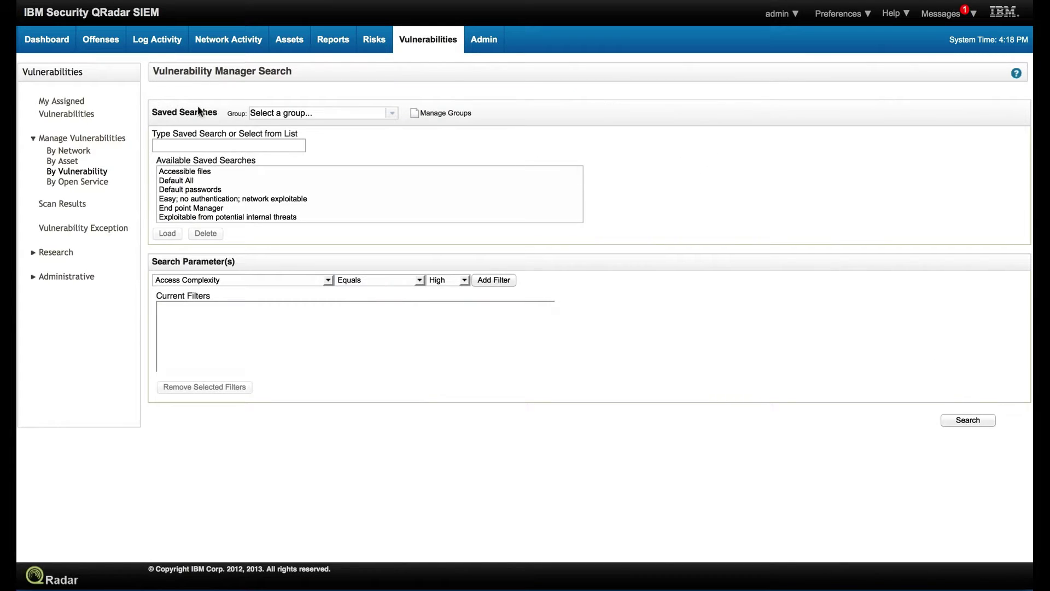
click(327, 279)
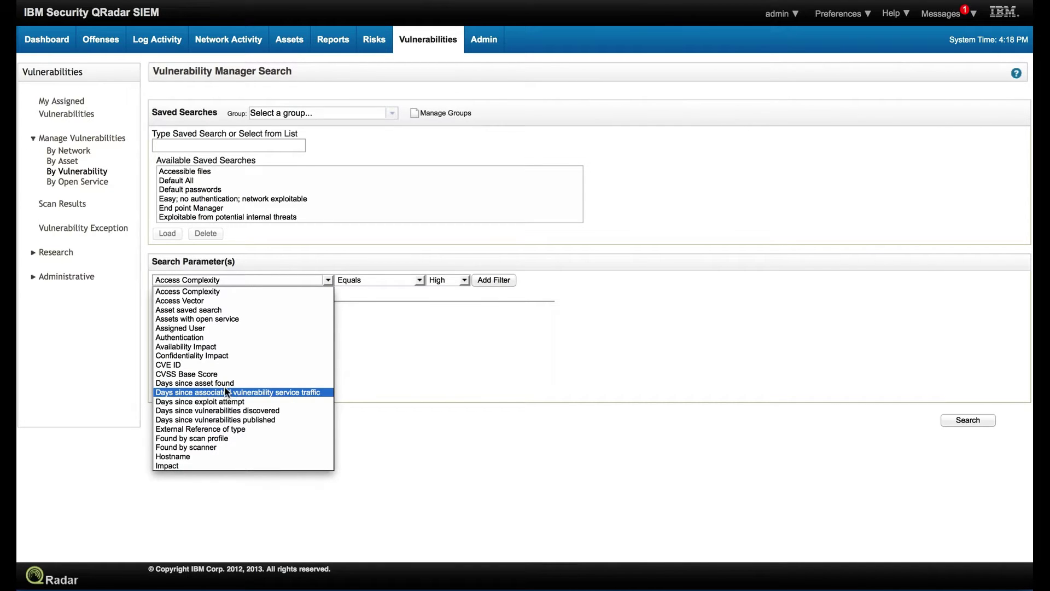
click(229, 429)
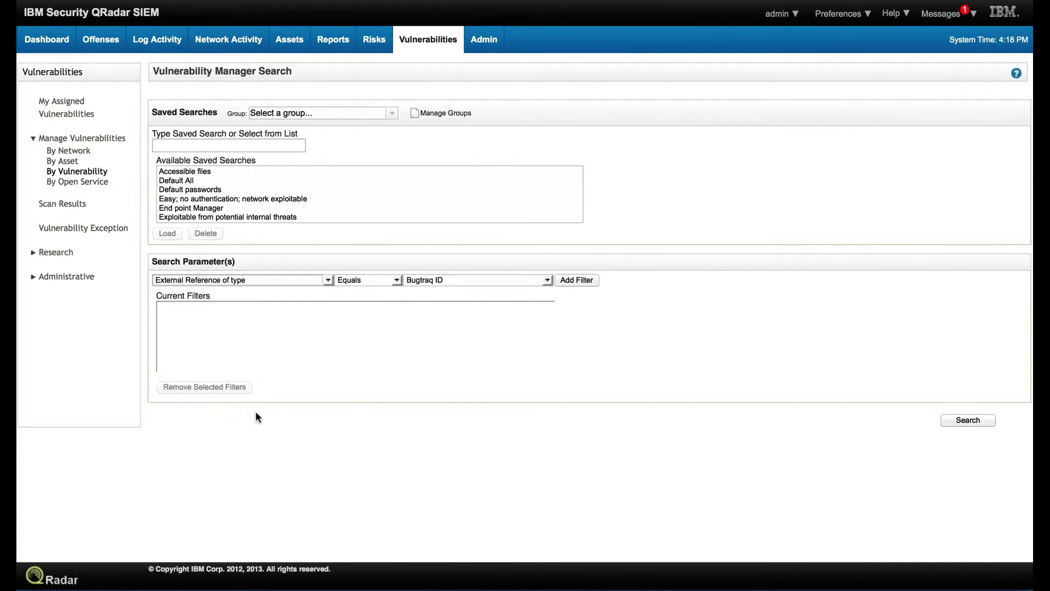
click(546, 281)
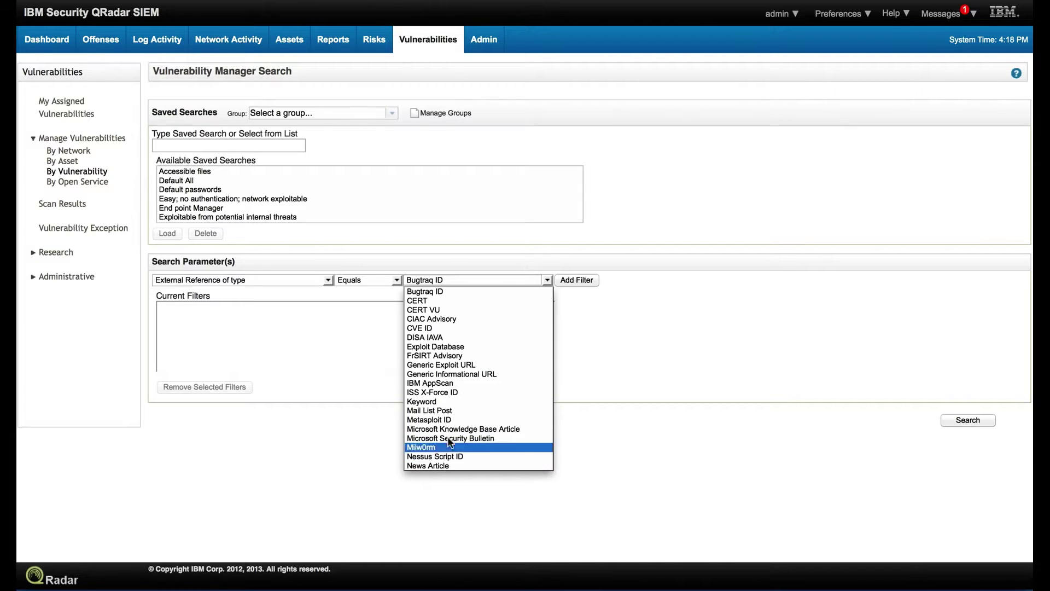
click(457, 383)
click(567, 281)
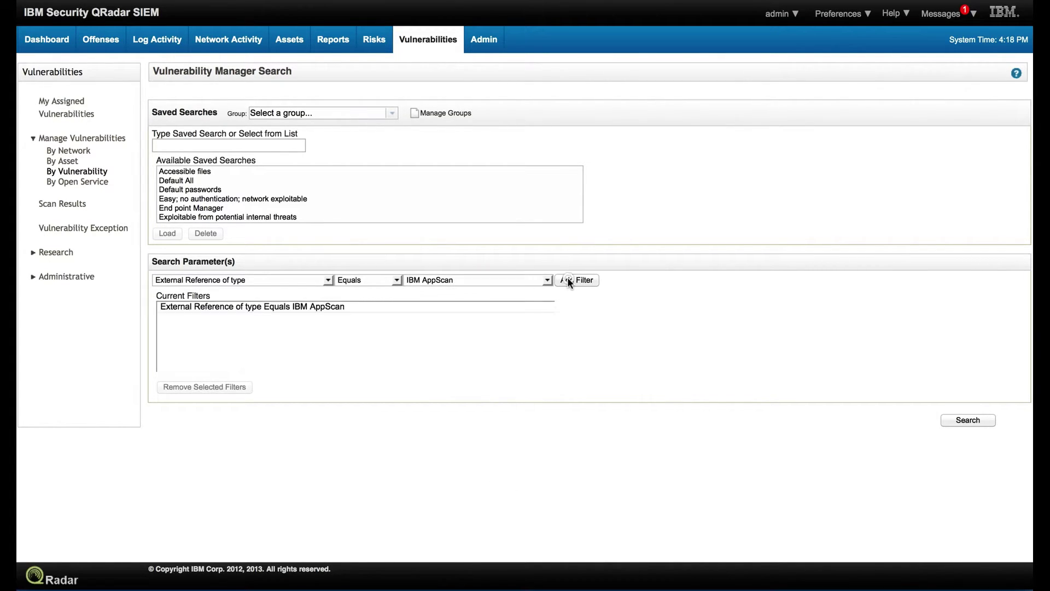
Run the IBM AppScan filter search, which lists 174 findings, and start a new empty vulnerability search
click(954, 422)
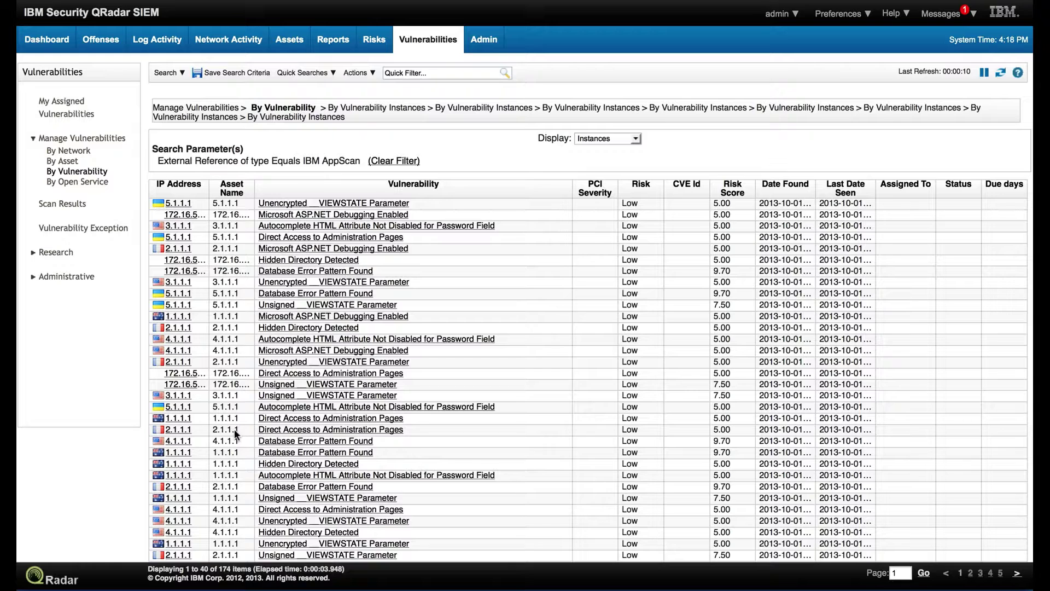
click(167, 73)
click(175, 90)
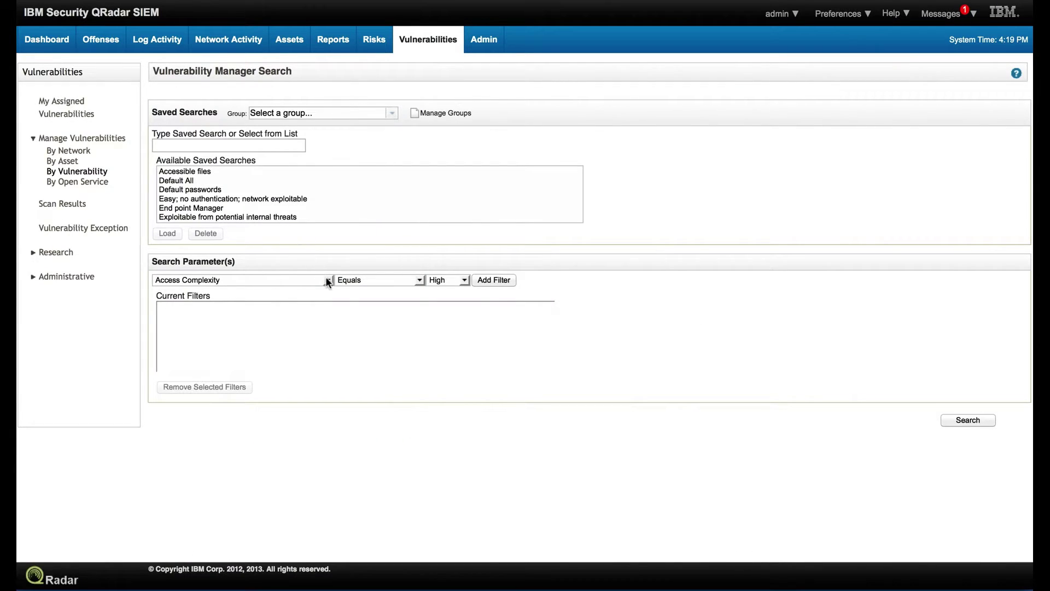
Add a Quick Search Equals 'Buffer Overflow' filter and run it, returning 10648 instances
click(327, 280)
scroll(254, 389, down, 5)
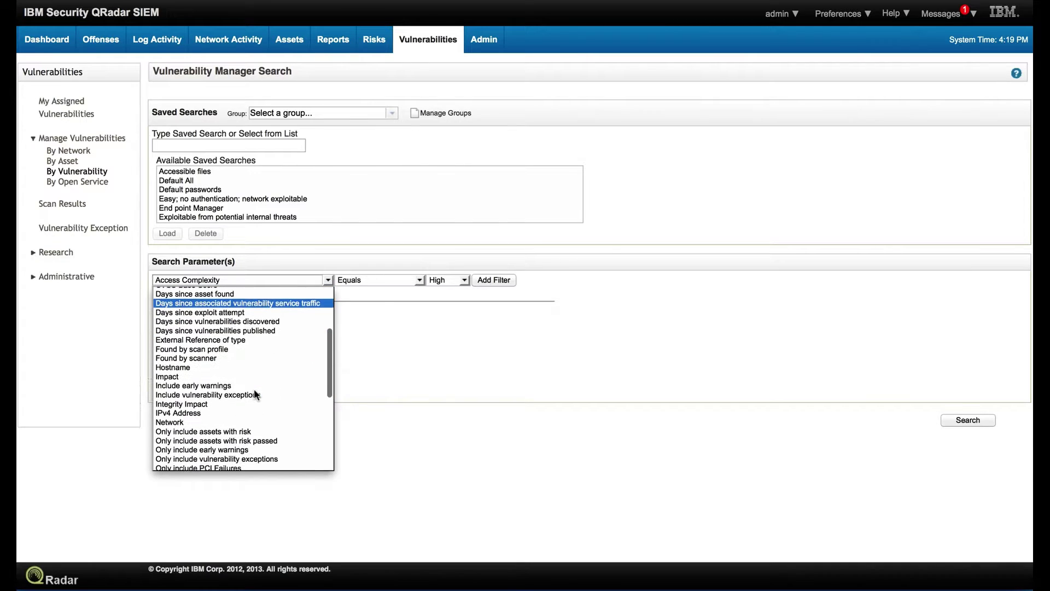
scroll(254, 389, down, 4)
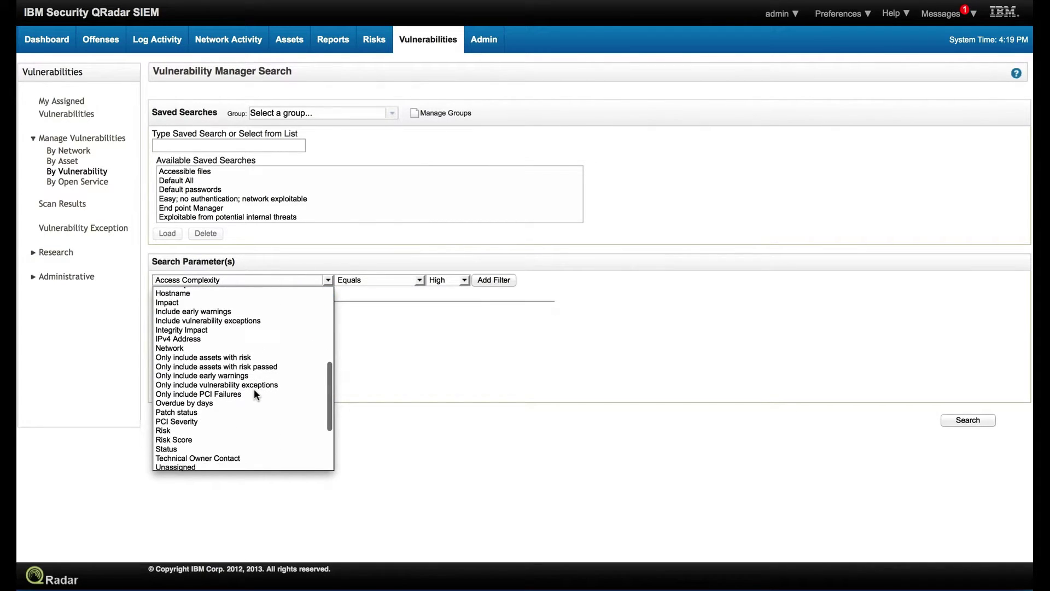
scroll(254, 388, down, 4)
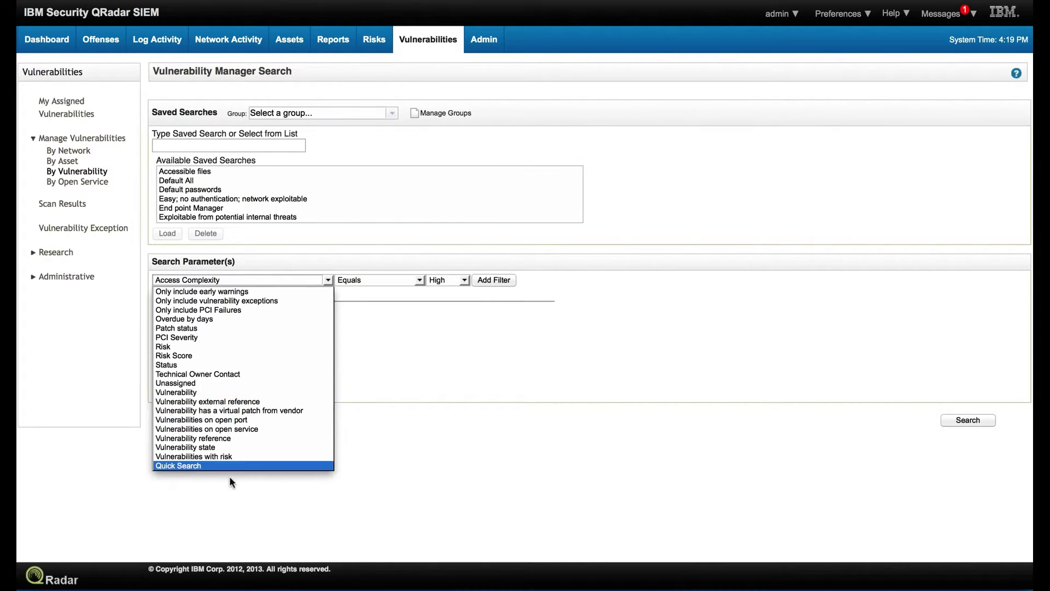
click(227, 467)
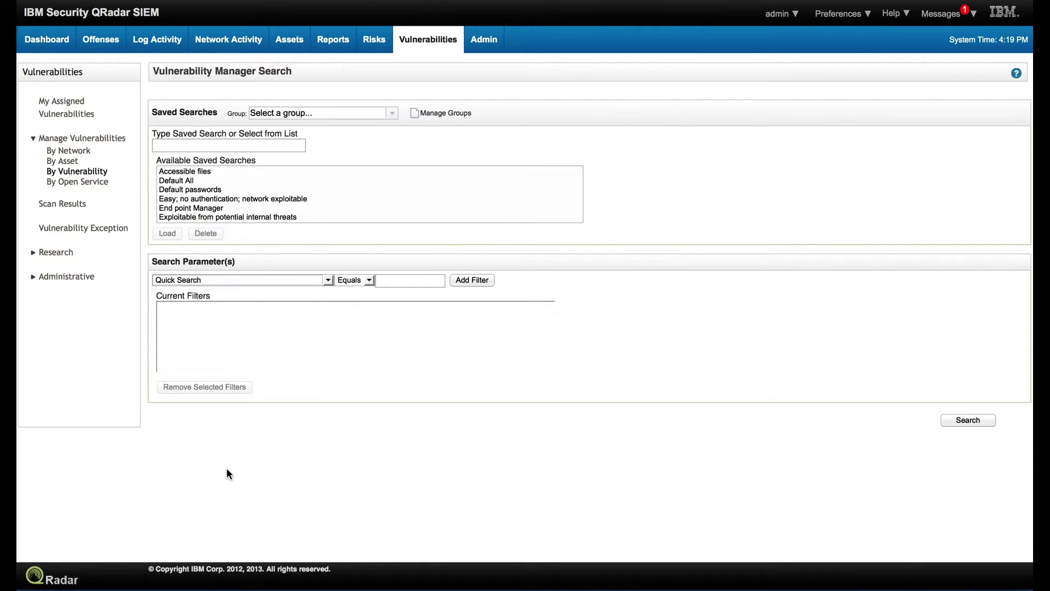
click(396, 282)
text(Buffer Overf)
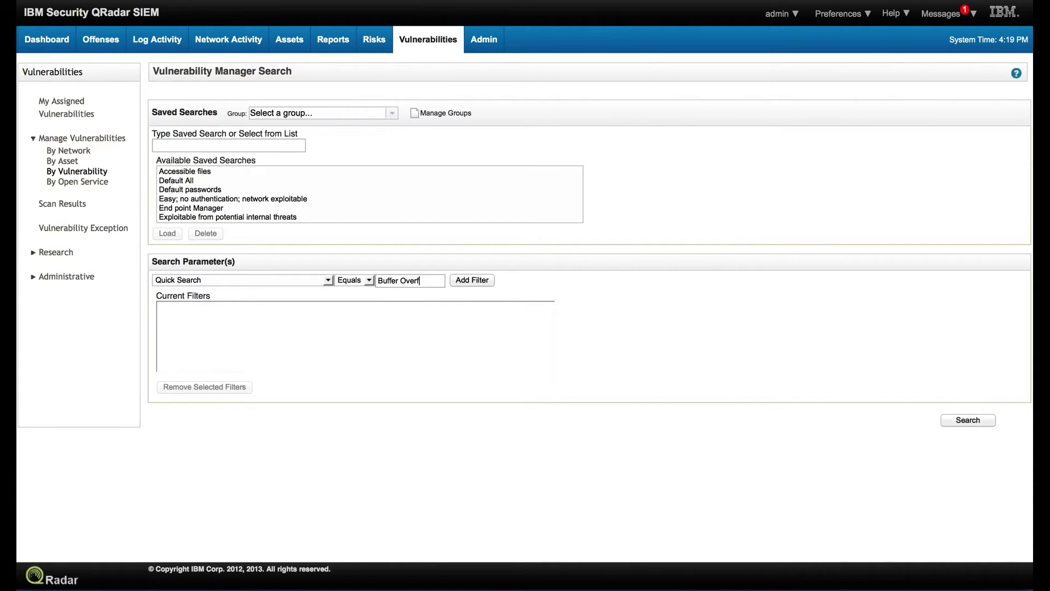
text(low)
click(473, 280)
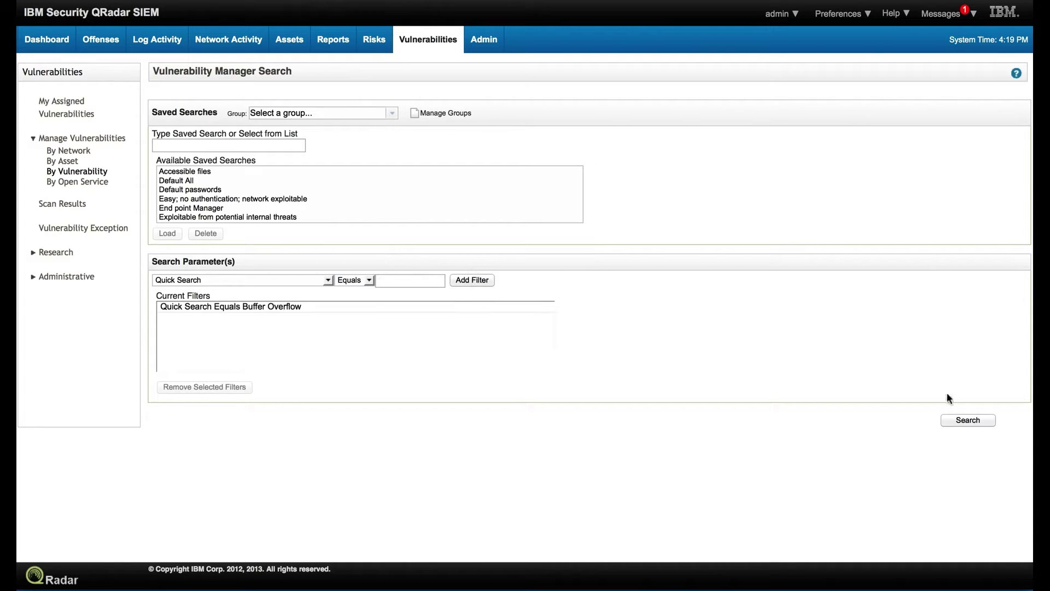
click(968, 422)
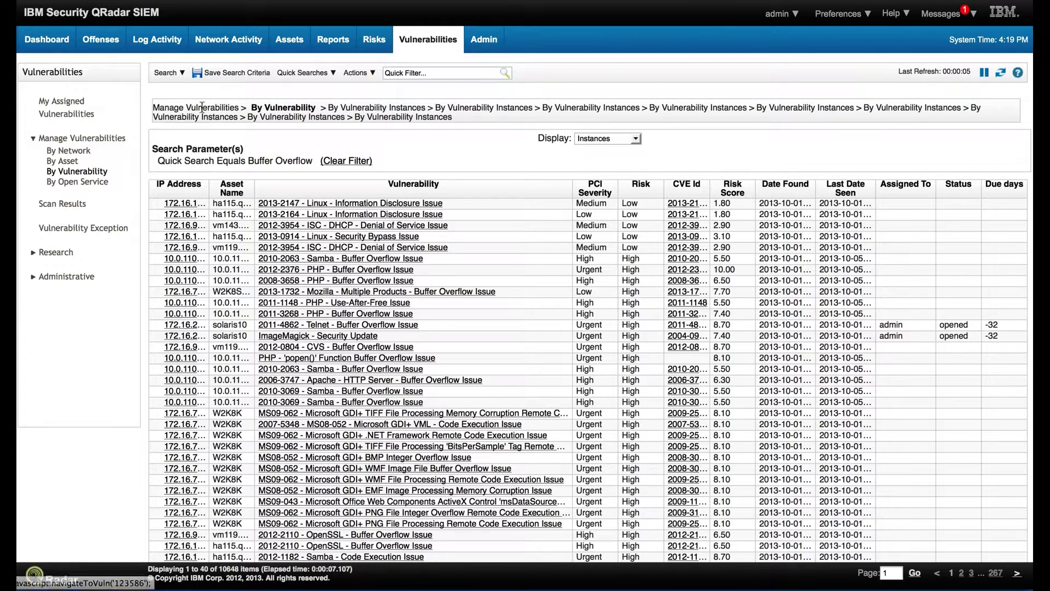
Start a new search with a Quick Search Equals 'Adobe' filter and run it, returning 314 instances
click(182, 72)
click(180, 90)
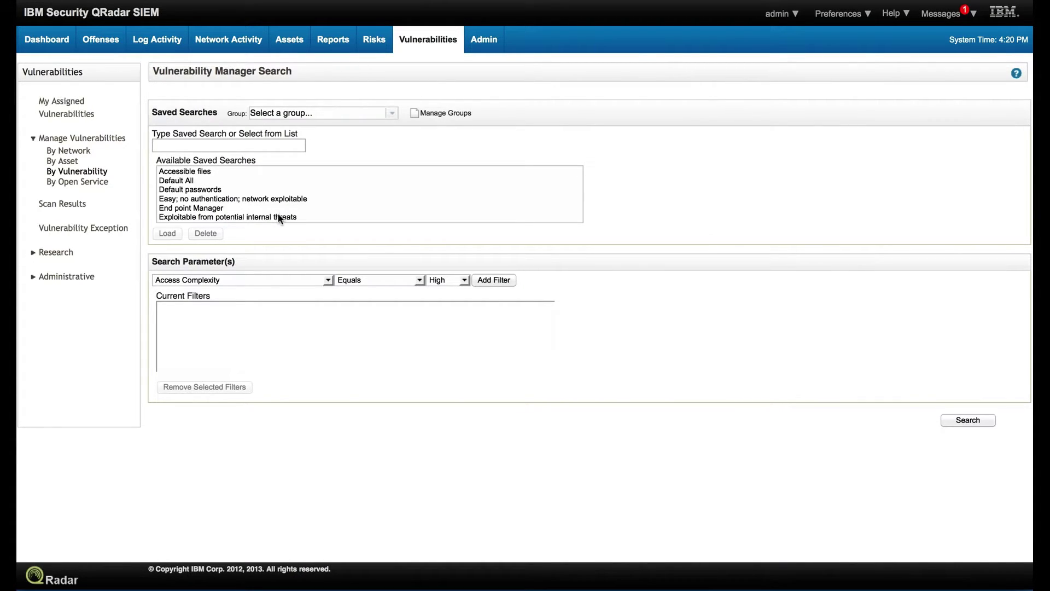
click(328, 280)
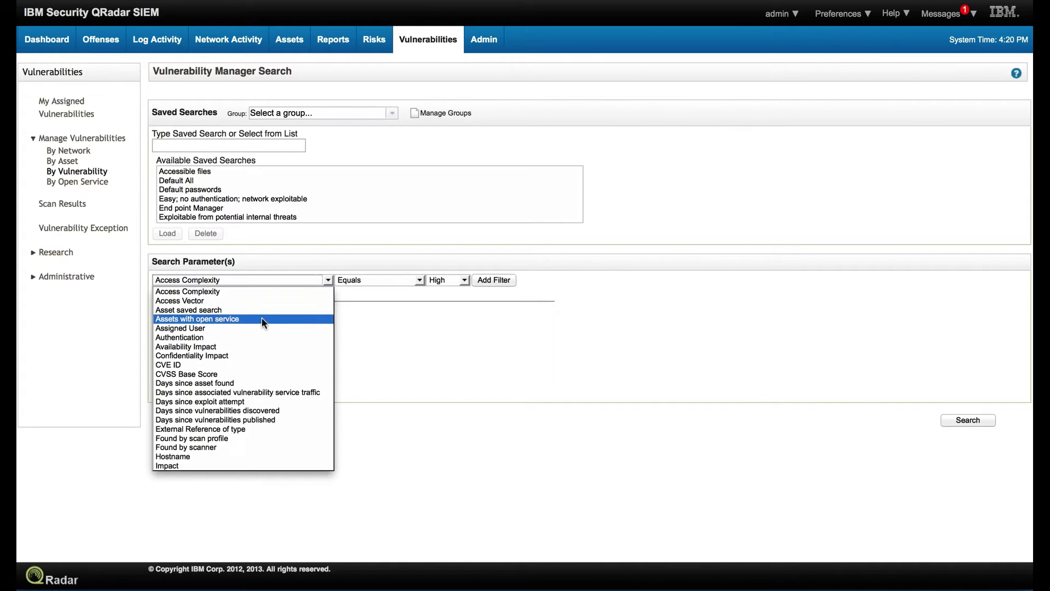
scroll(328, 464, down, 10)
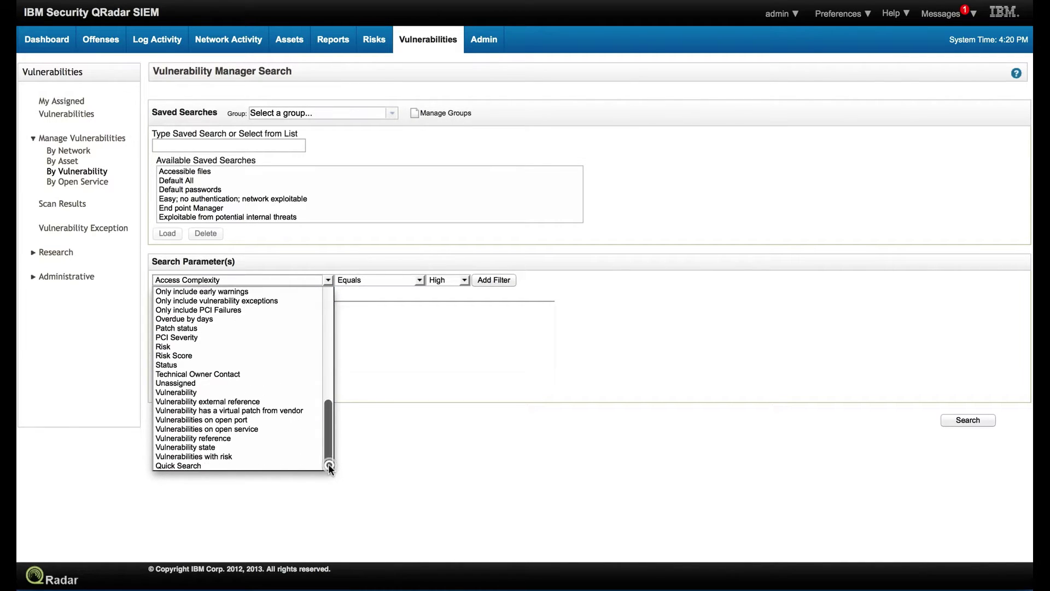
click(253, 465)
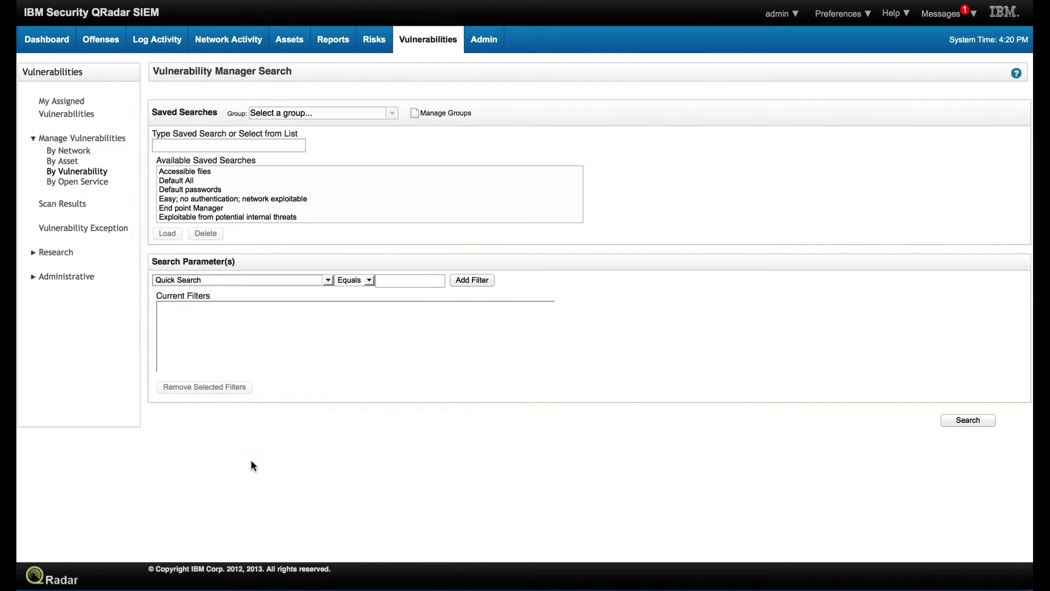
click(391, 280)
text(Adobe)
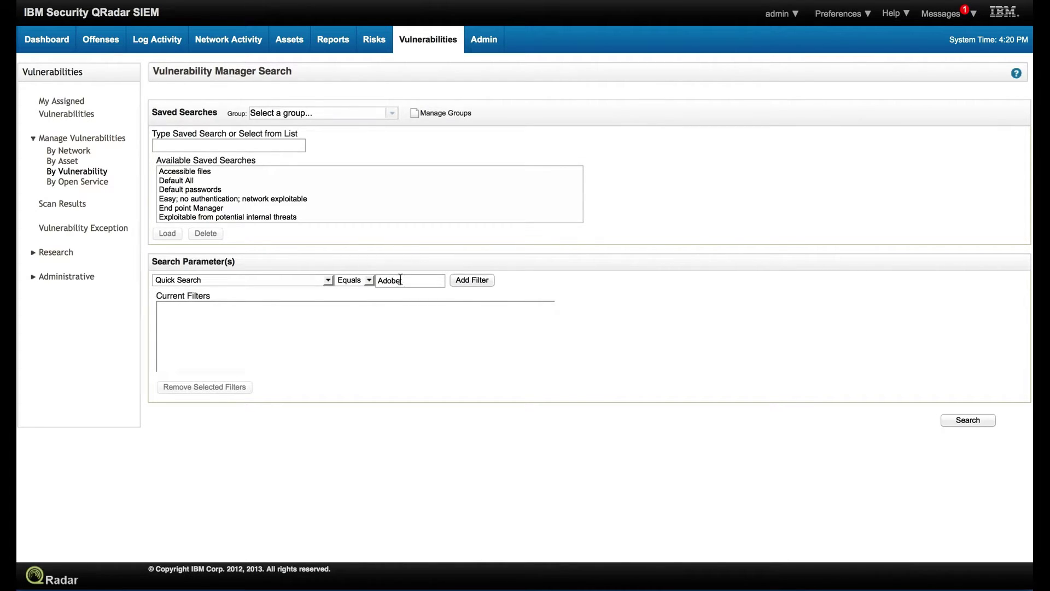
click(474, 280)
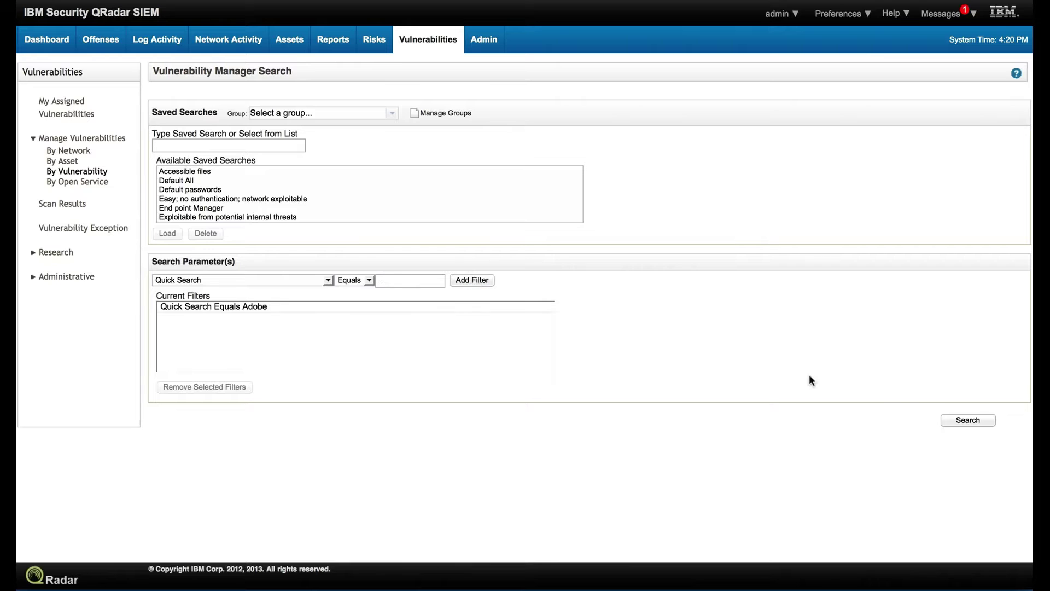
click(968, 420)
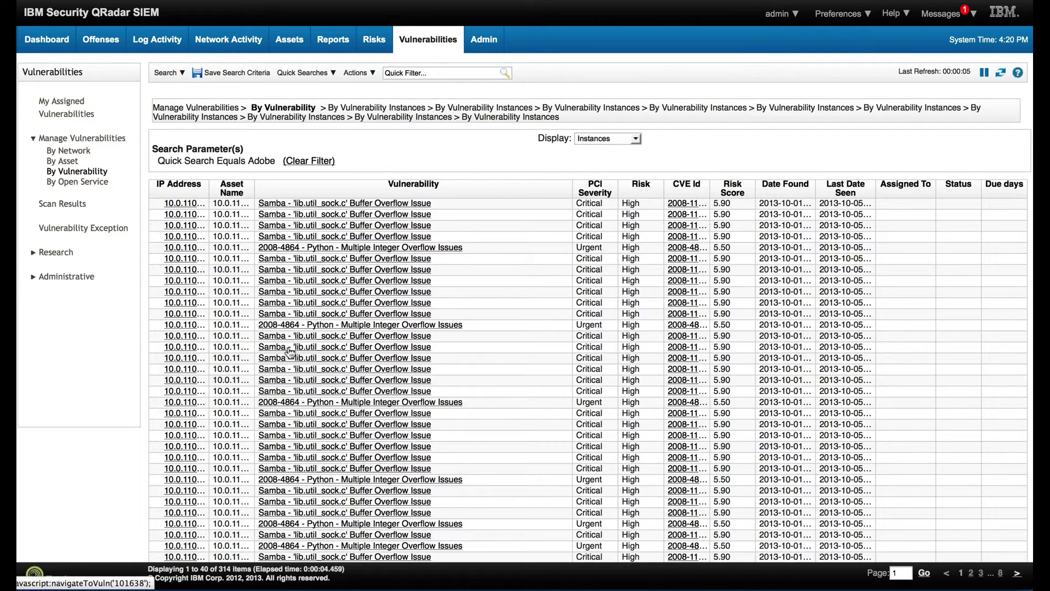
click(285, 203)
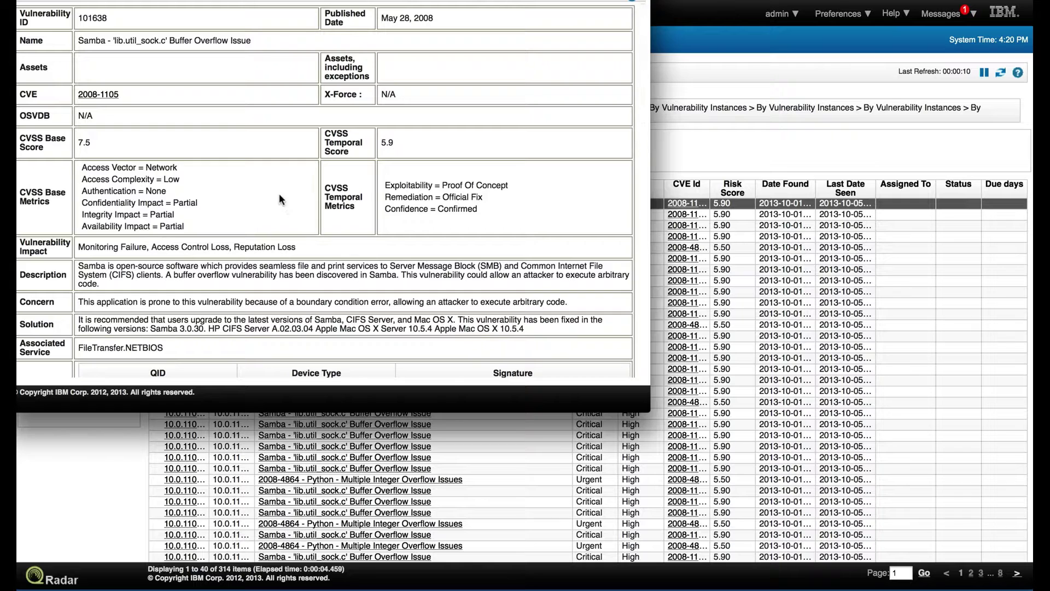
key(super+equal)
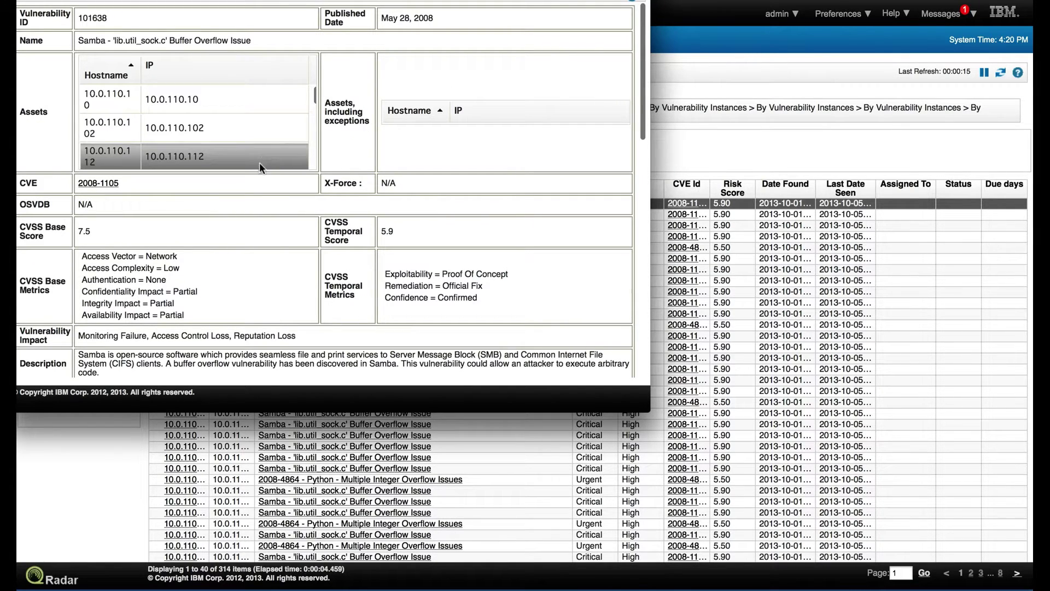
scroll(278, 287, down, 3)
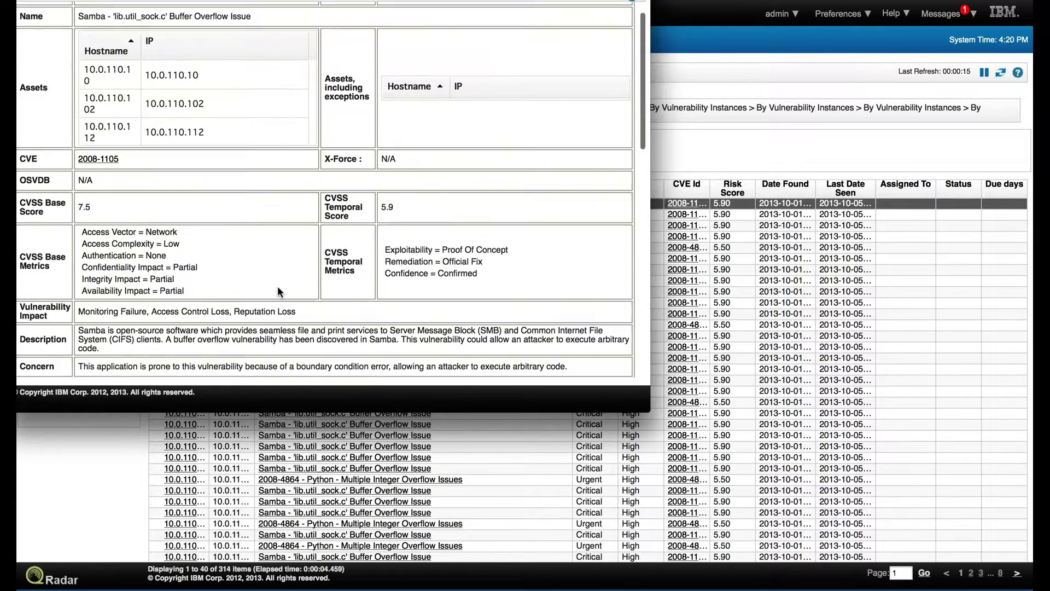
scroll(277, 285, down, 2)
scroll(278, 289, down, 3)
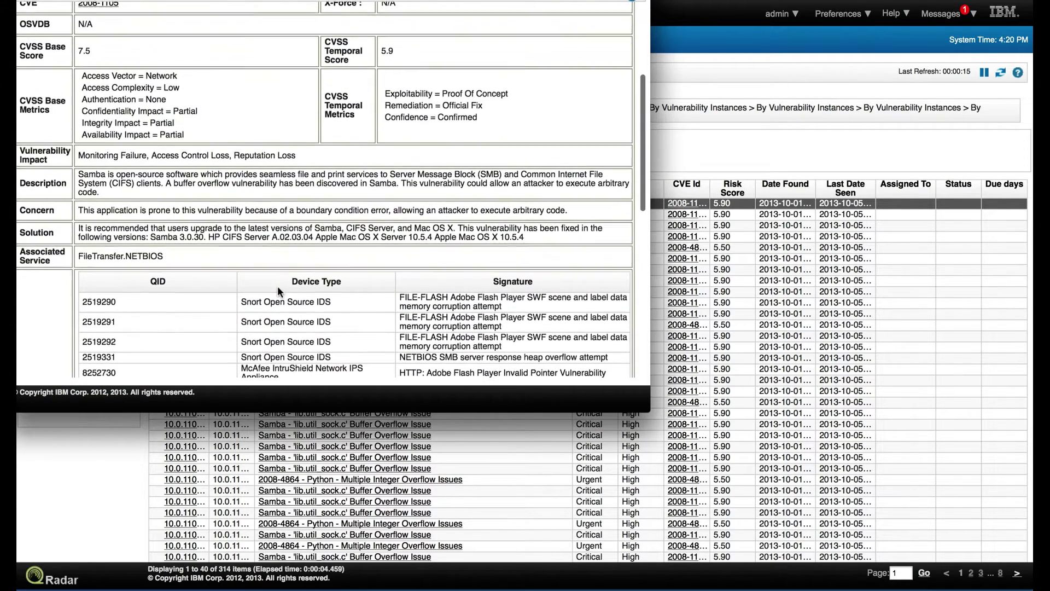
scroll(277, 286, down, 1)
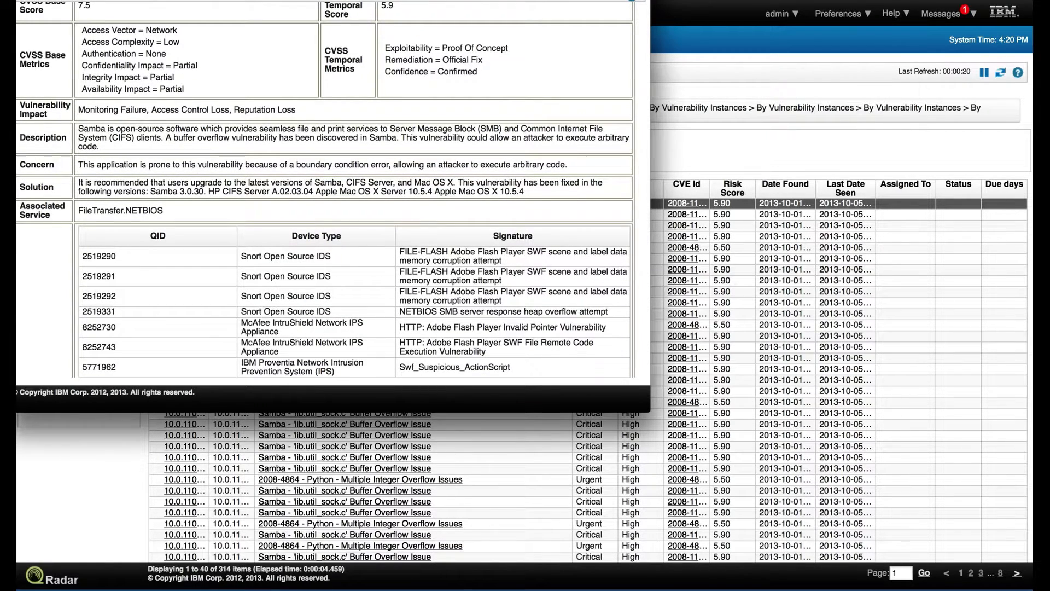
key(super+w)
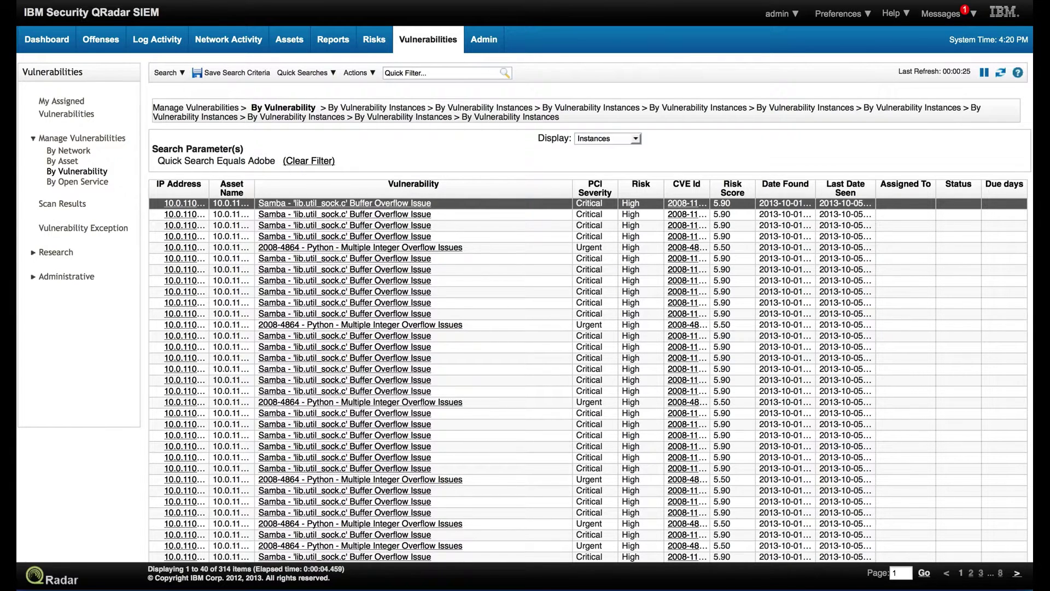
Start a new search with a Patch status Equals Fixed filter and run it, which finds nothing
click(181, 72)
click(185, 90)
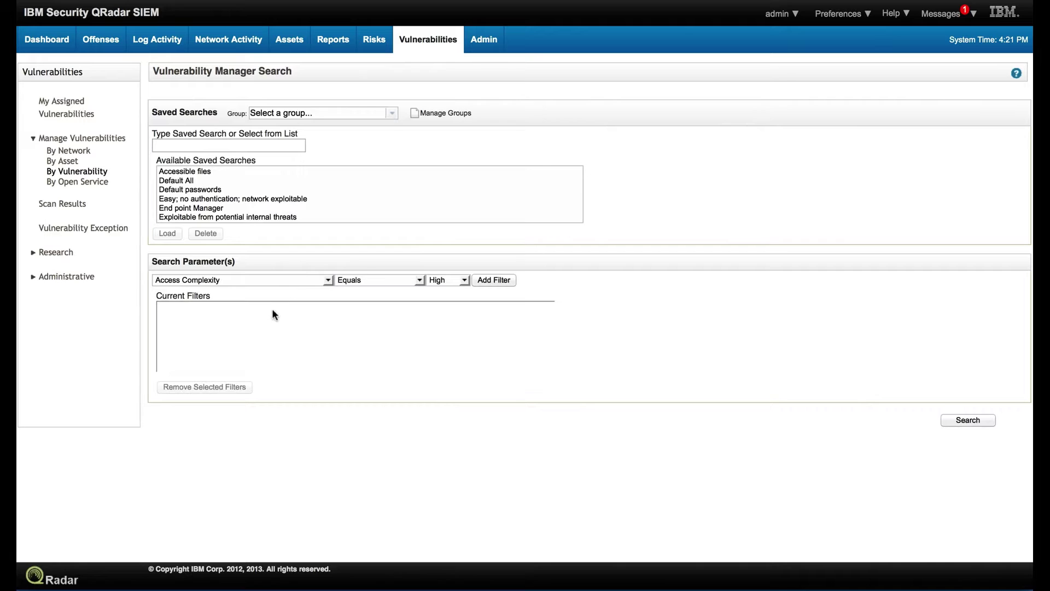
click(328, 280)
scroll(295, 327, down, 3)
scroll(296, 328, down, 4)
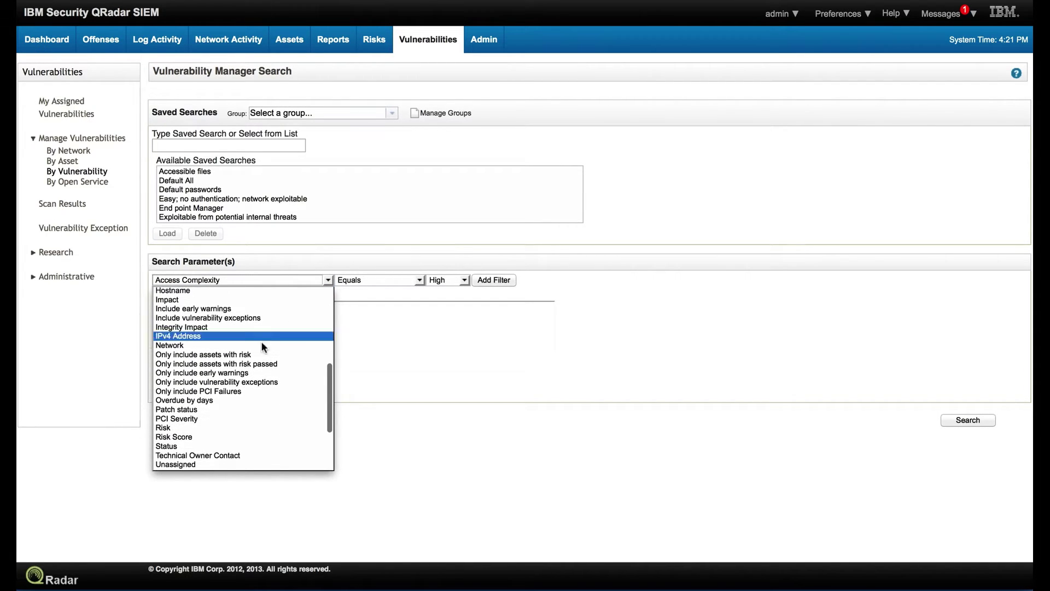
click(232, 409)
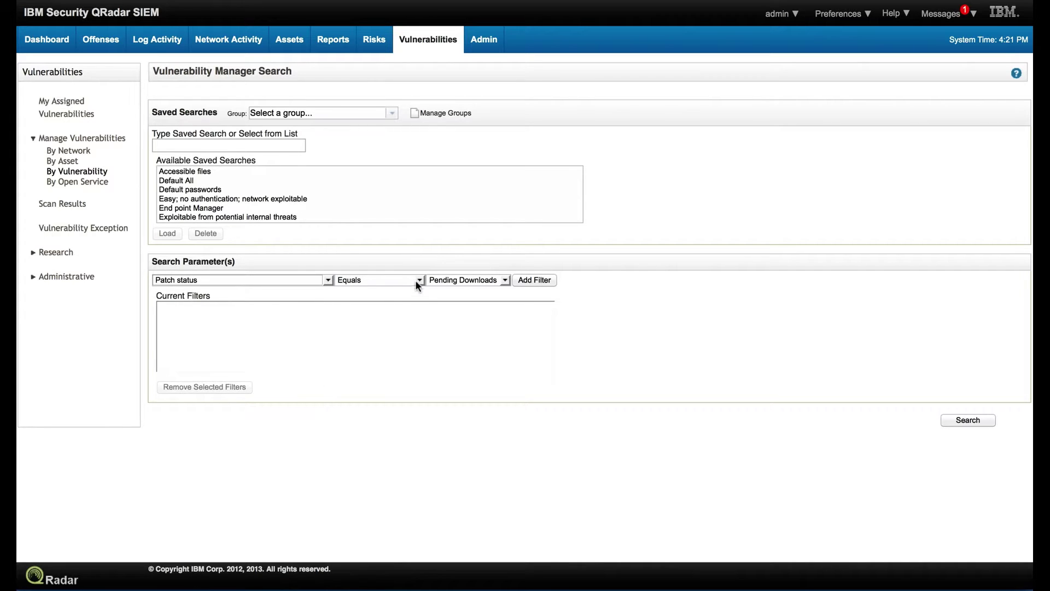
click(504, 280)
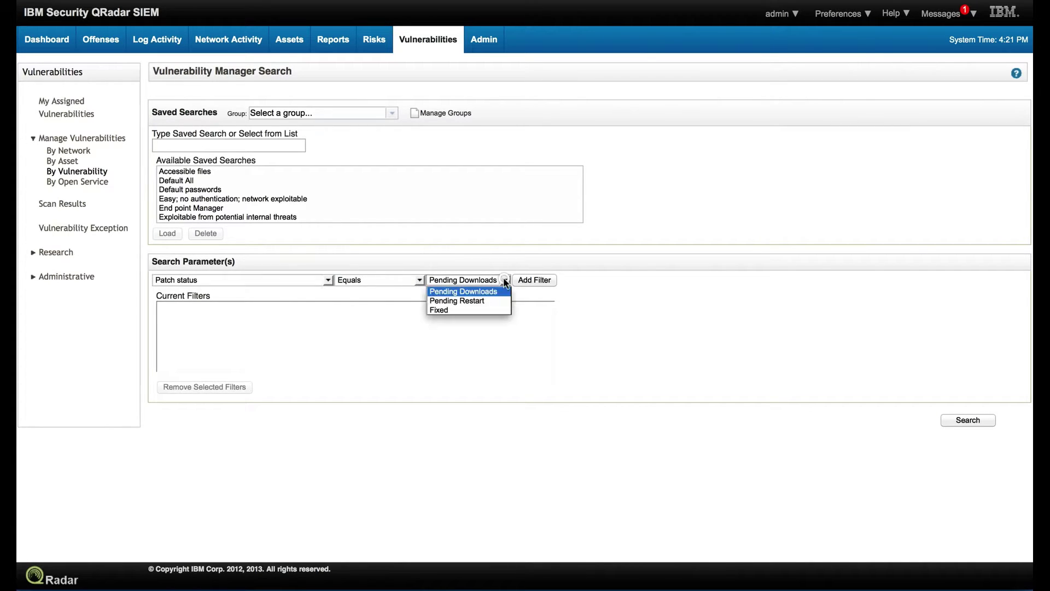
click(490, 310)
click(532, 279)
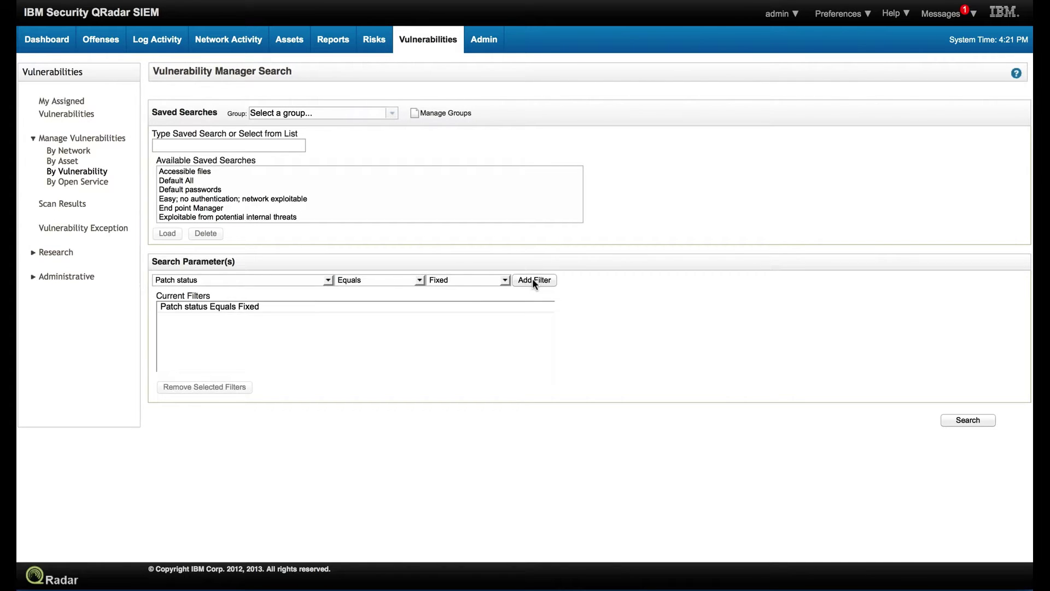
click(968, 420)
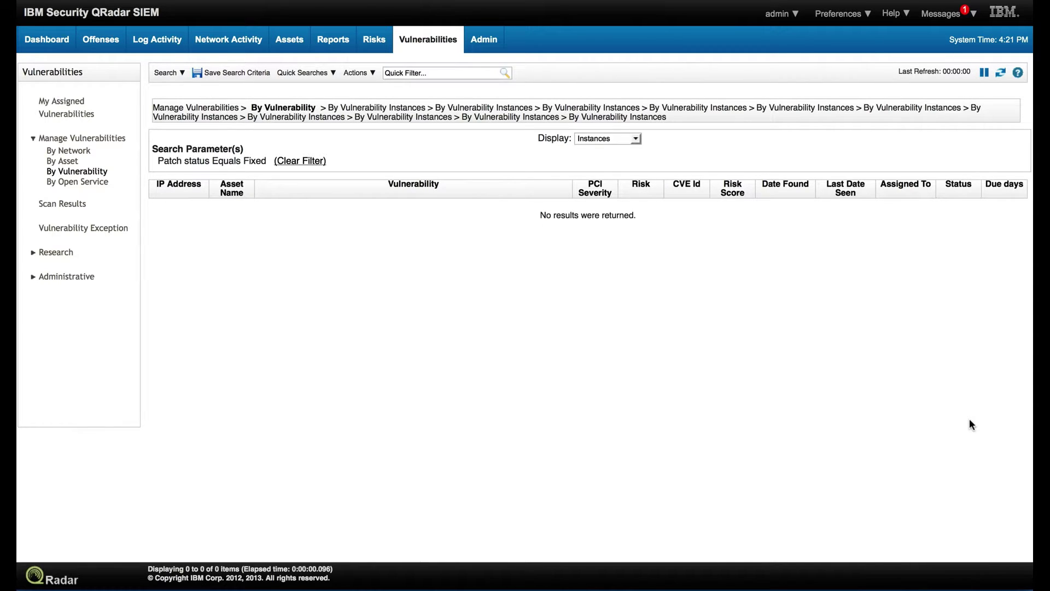
Start a new search with the 'Only include early warnings' parameter, run it, and review the results
click(174, 73)
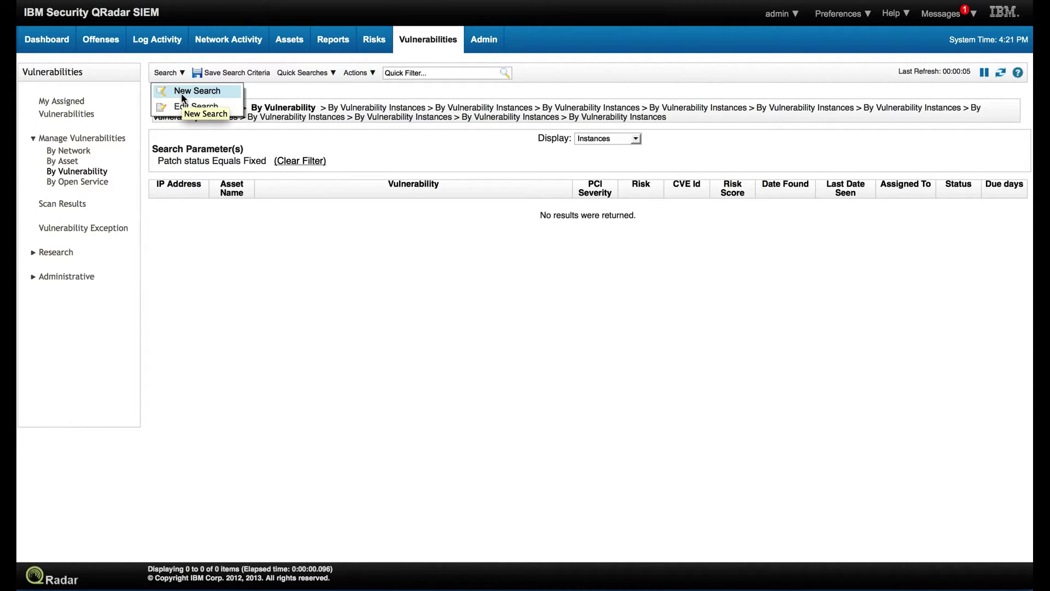
click(182, 93)
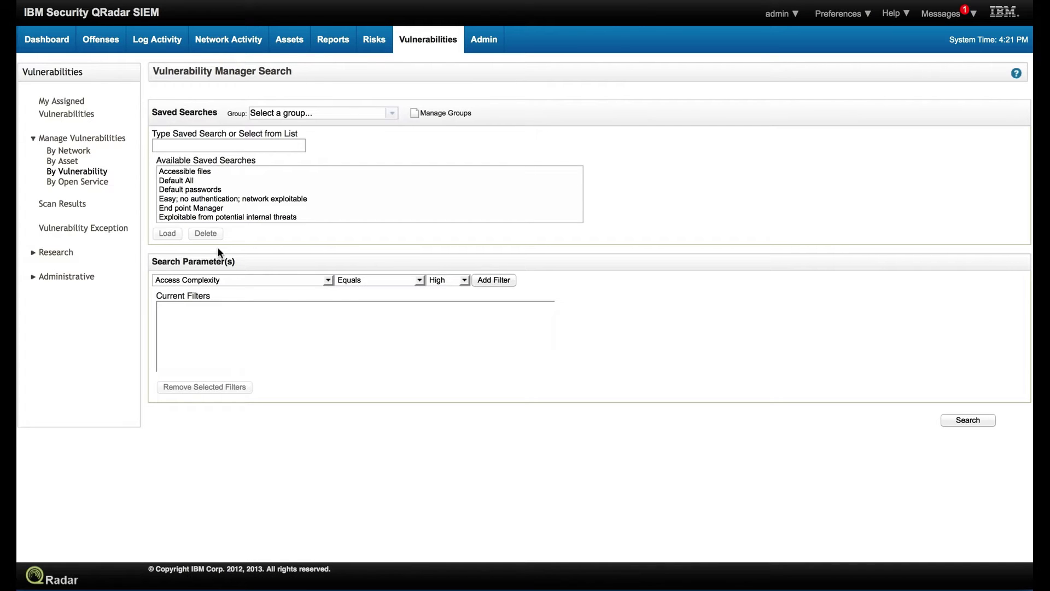
click(328, 280)
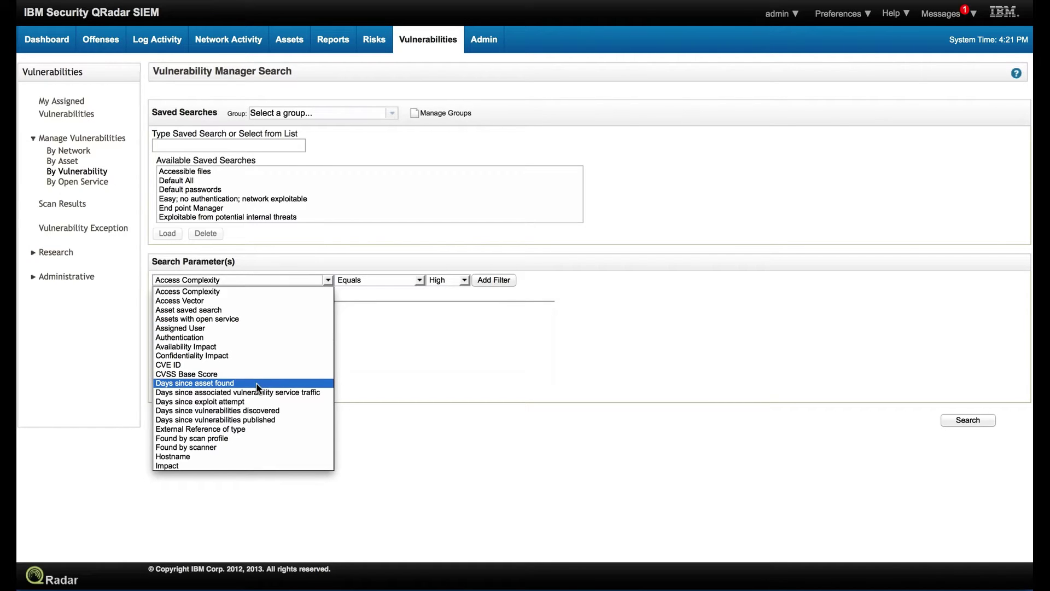
scroll(252, 386, down, 3)
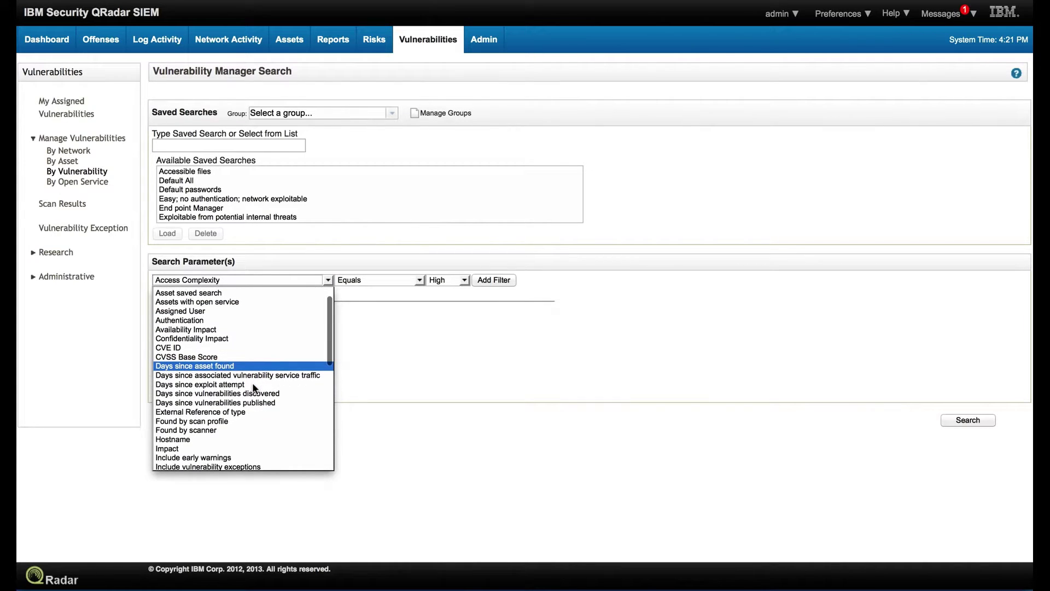
scroll(253, 387, down, 1)
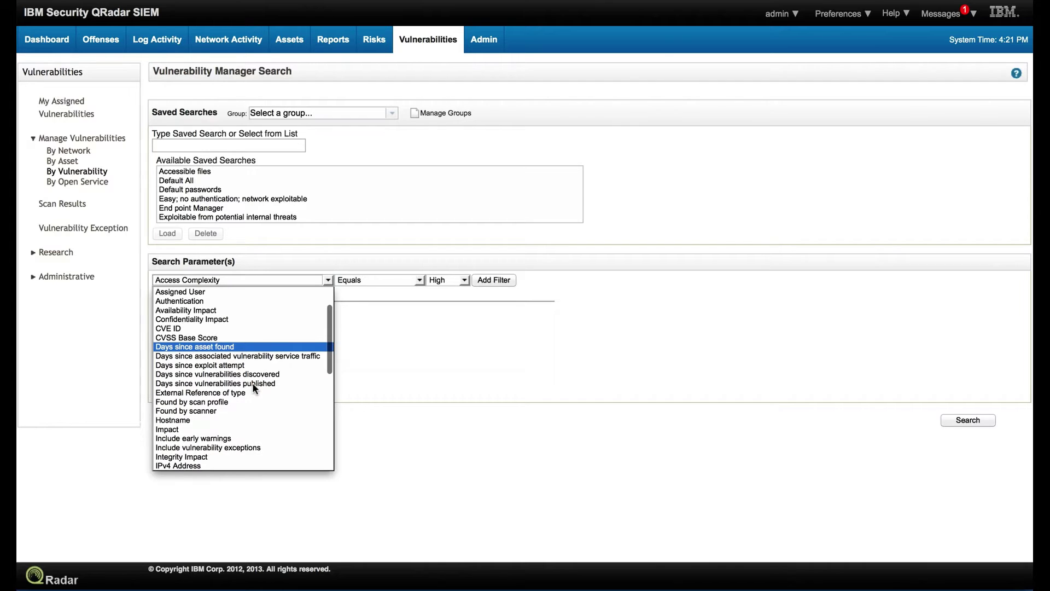
scroll(252, 387, down, 1)
scroll(253, 387, down, 7)
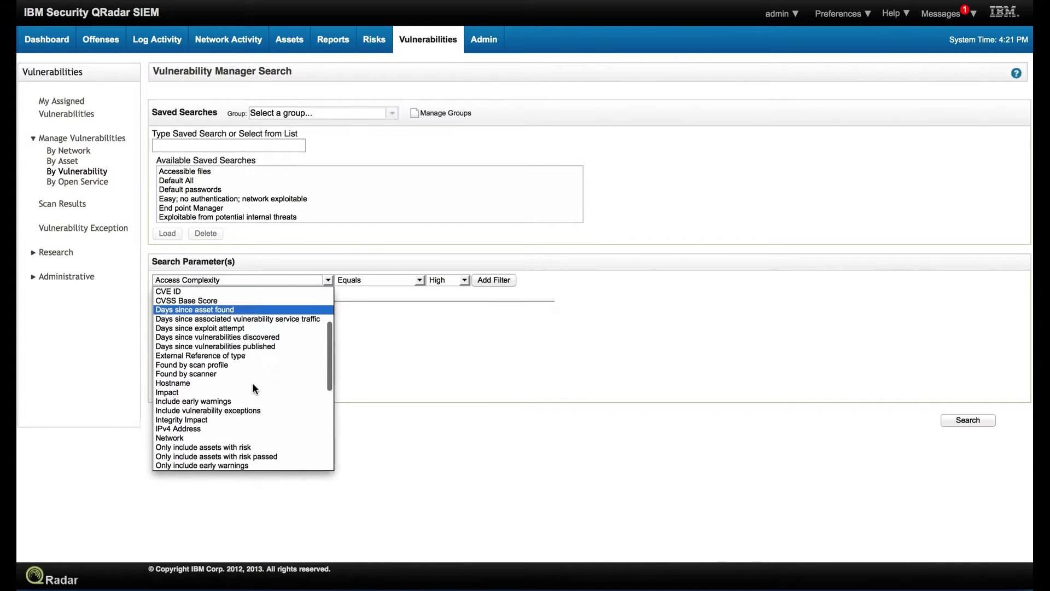
scroll(253, 387, down, 3)
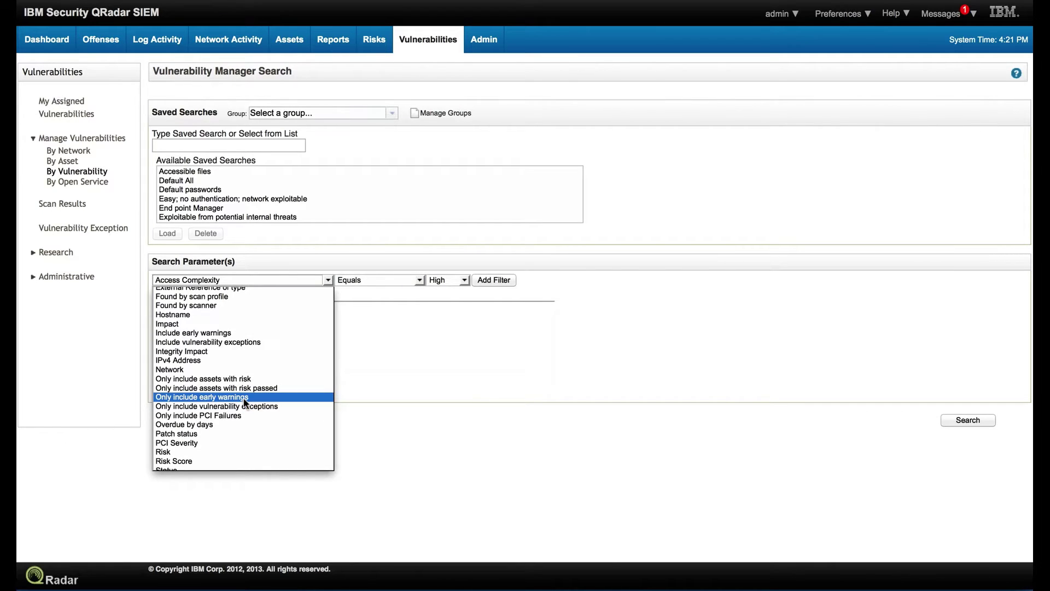
click(244, 397)
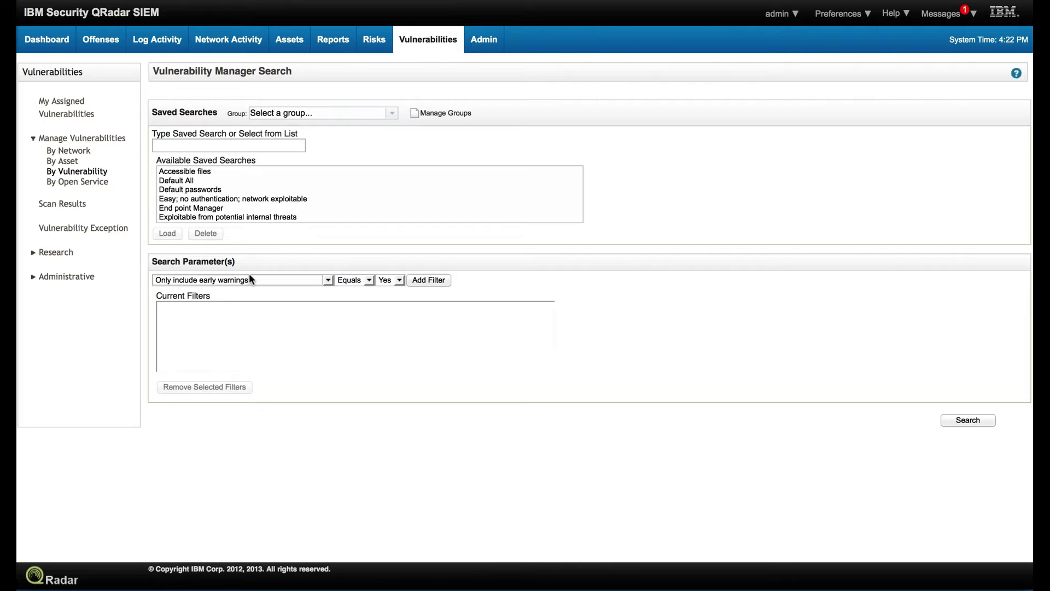
click(962, 418)
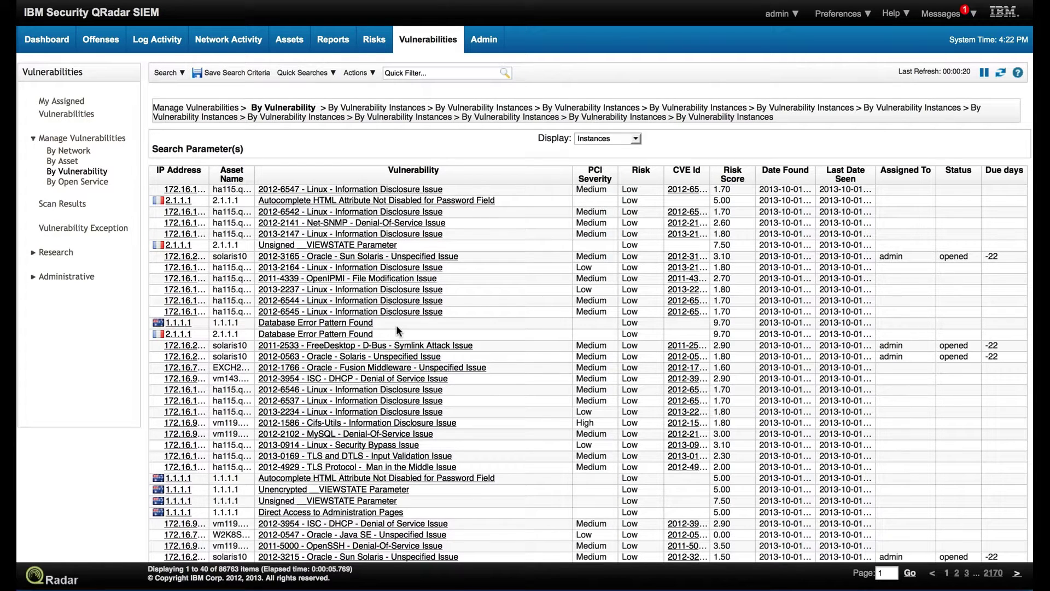
mouse_move(397, 328)
mouse_move(261, 349)
Filter the Reports list to the Vulnerability Management group and open the Accessible files vulnerability report
click(331, 41)
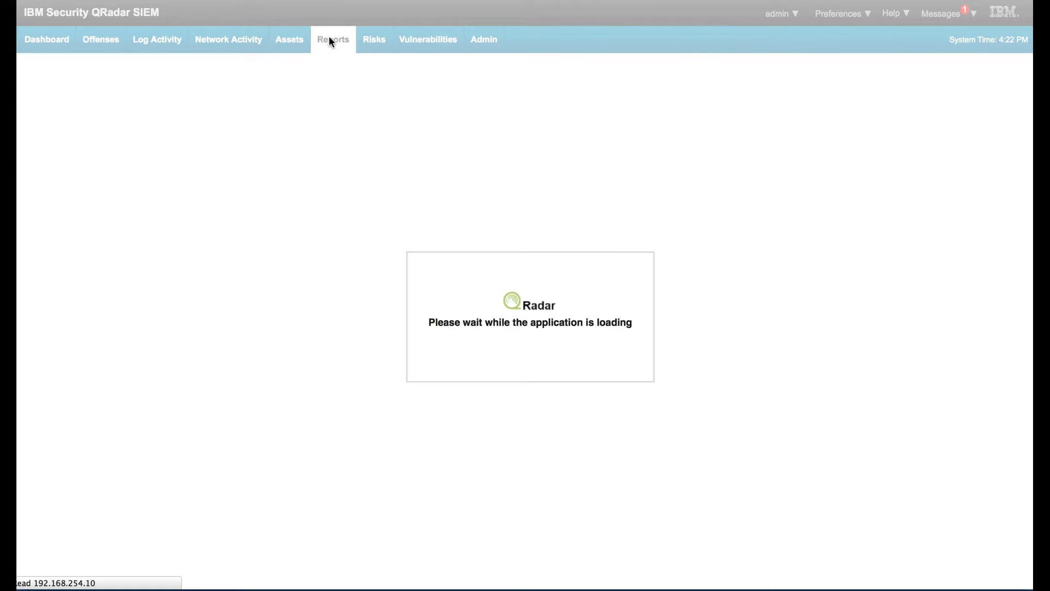
click(286, 73)
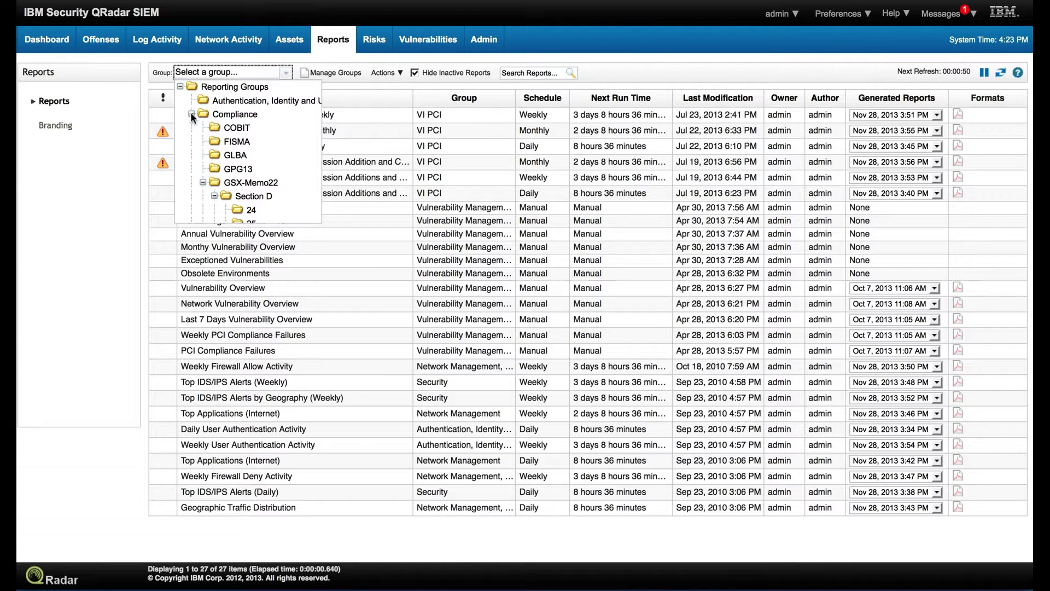
scroll(207, 129, down, 3)
scroll(208, 127, down, 8)
scroll(208, 133, down, 8)
scroll(208, 133, down, 8)
scroll(208, 133, down, 8)
scroll(208, 133, down, 8)
scroll(208, 133, down, 5)
scroll(208, 132, down, 5)
scroll(209, 131, down, 5)
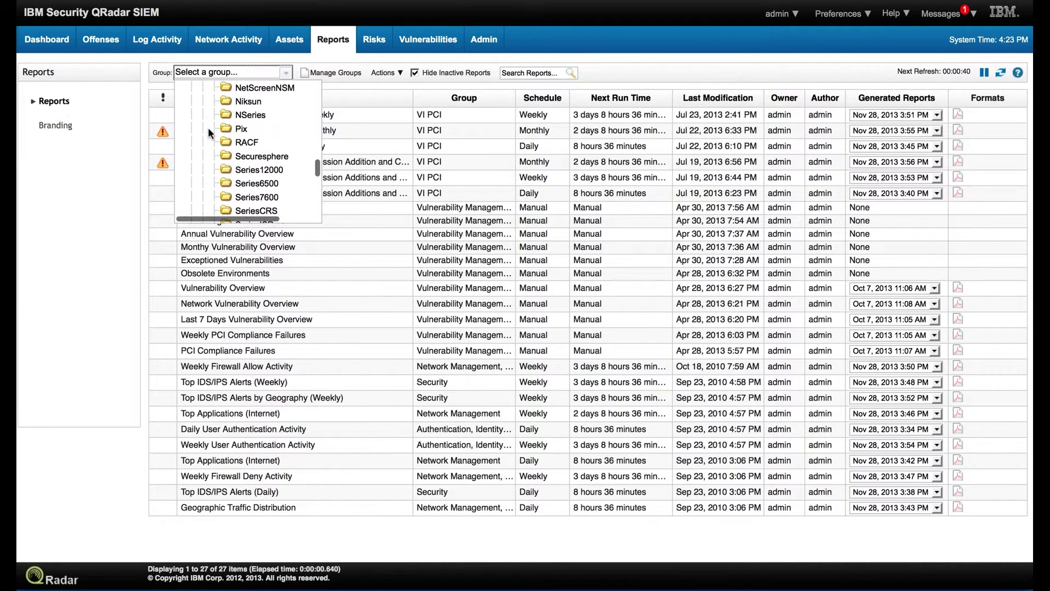
scroll(209, 132, down, 3)
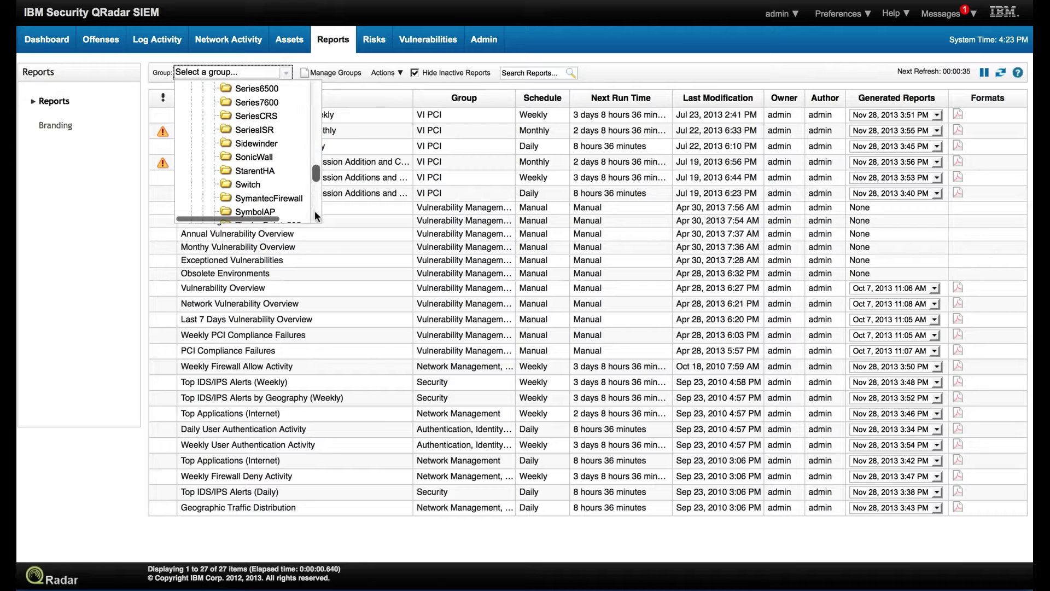
scroll(317, 216, down, 5)
scroll(317, 216, down, 10)
scroll(318, 217, down, 8)
scroll(317, 217, down, 3)
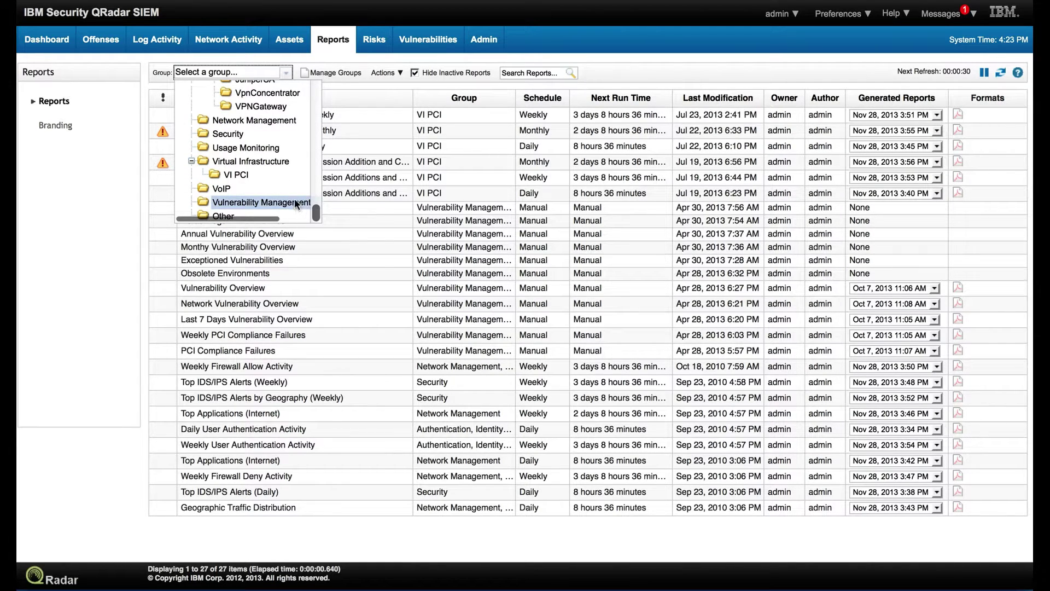
click(295, 201)
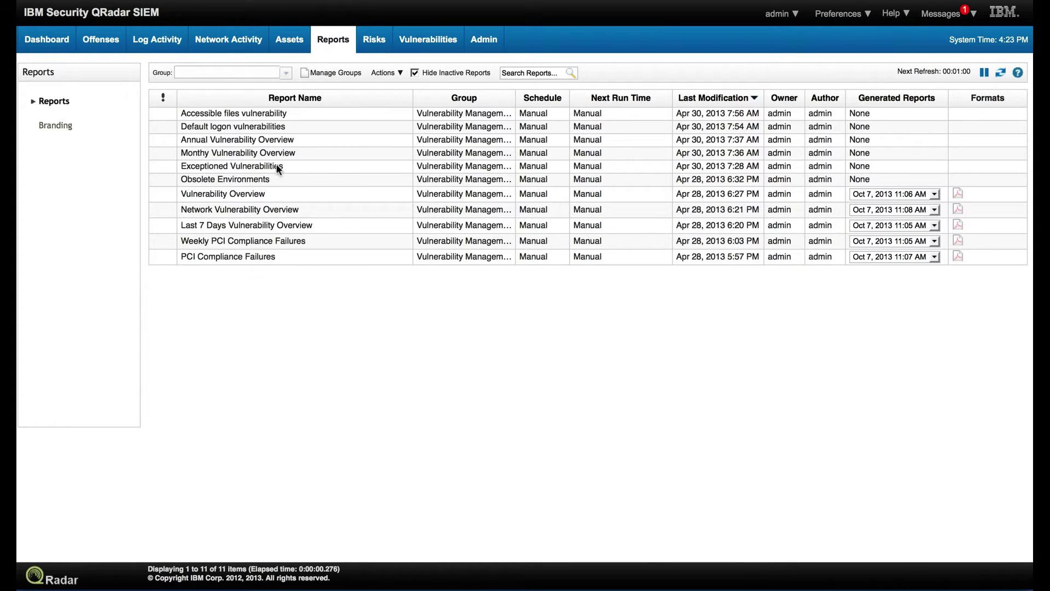
double_click(258, 114)
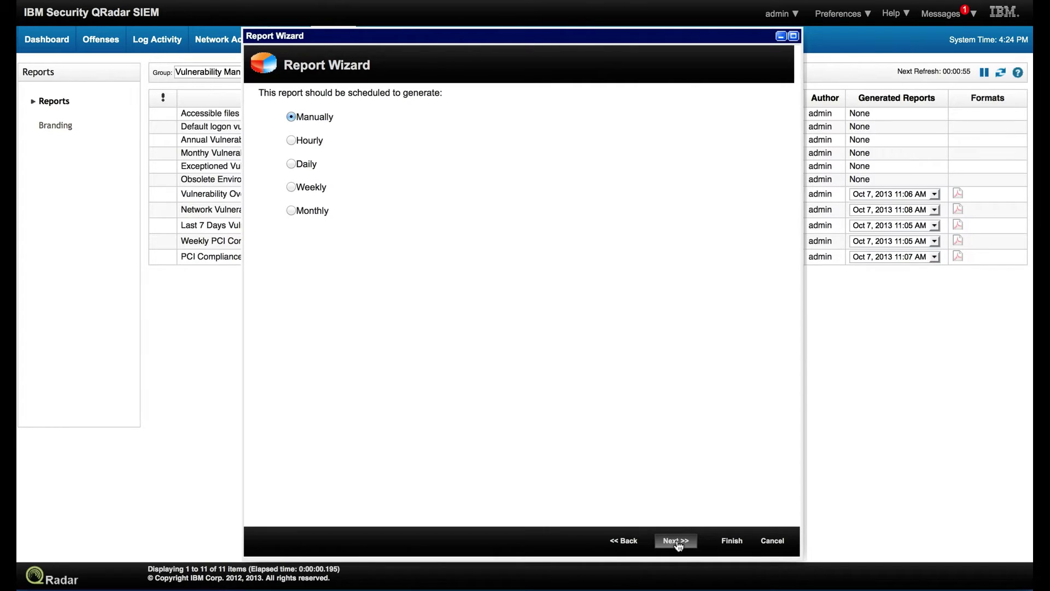
Keep manual scheduling, the chosen layout and the Vulnerabilities chart type through the report preview
click(678, 544)
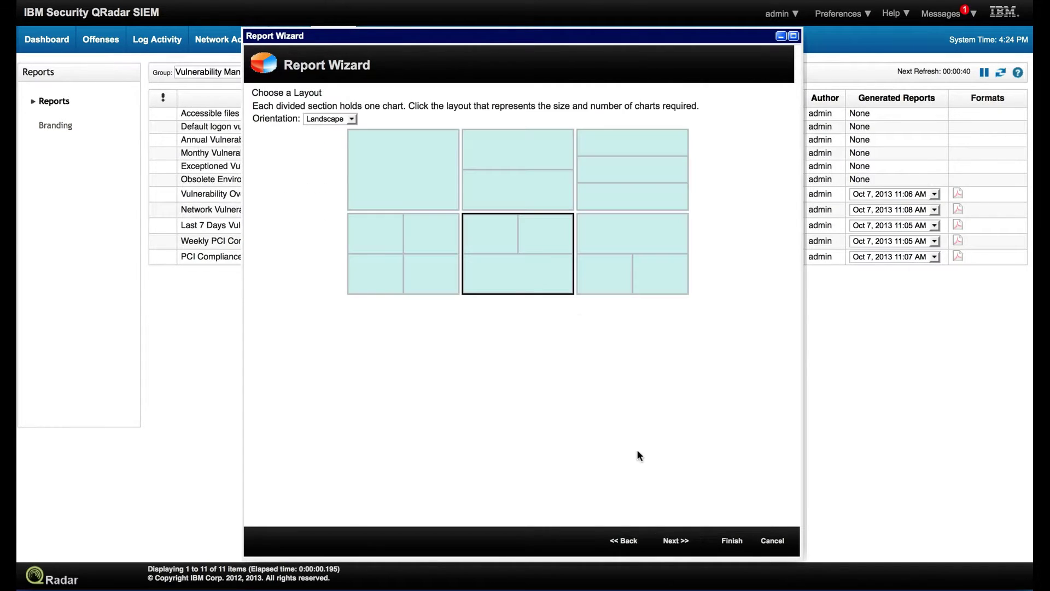
click(674, 541)
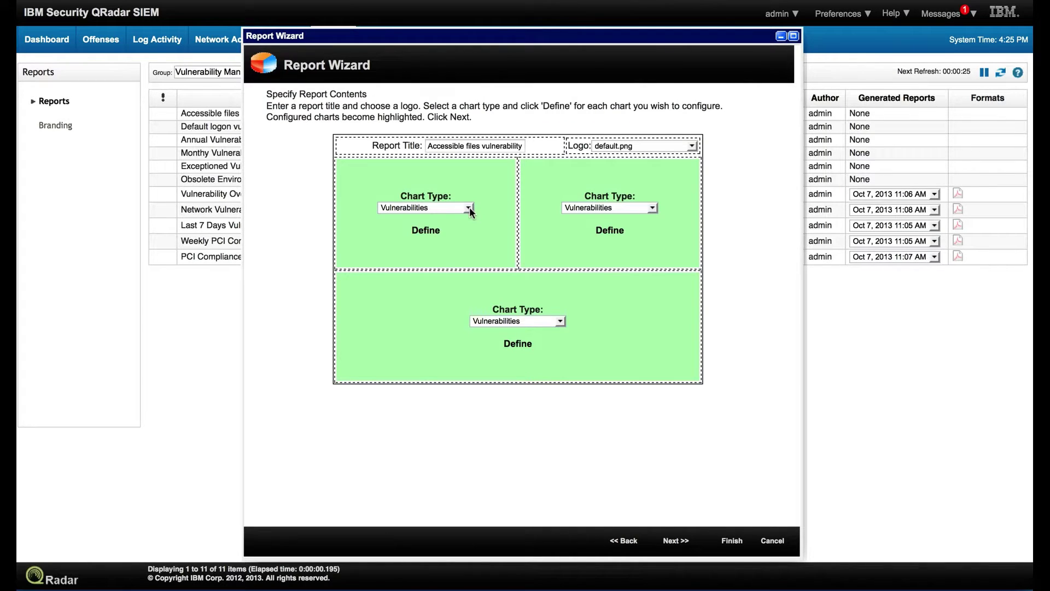
click(469, 208)
click(470, 208)
click(676, 541)
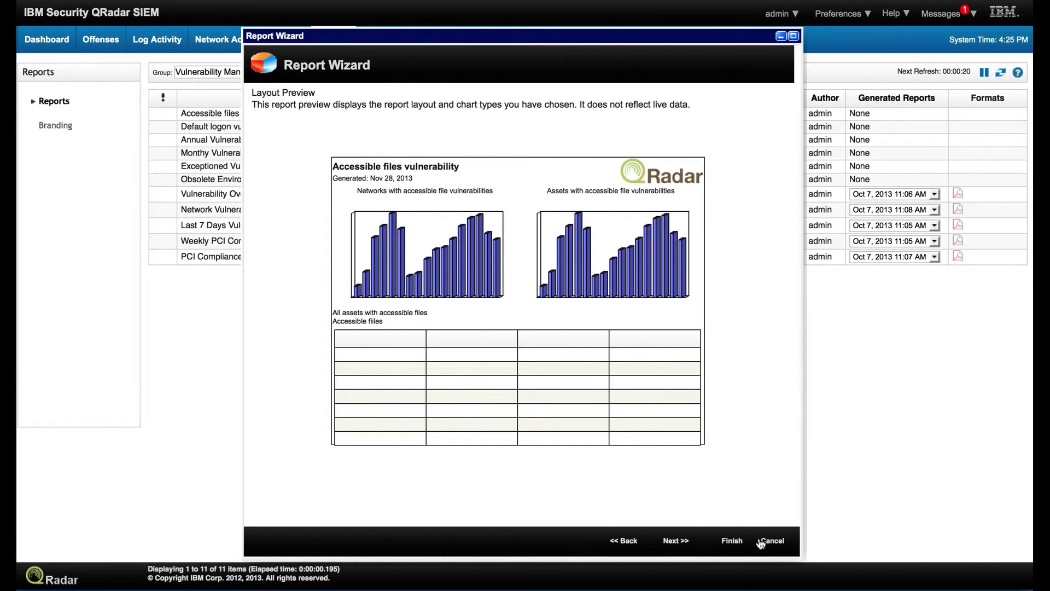
click(676, 541)
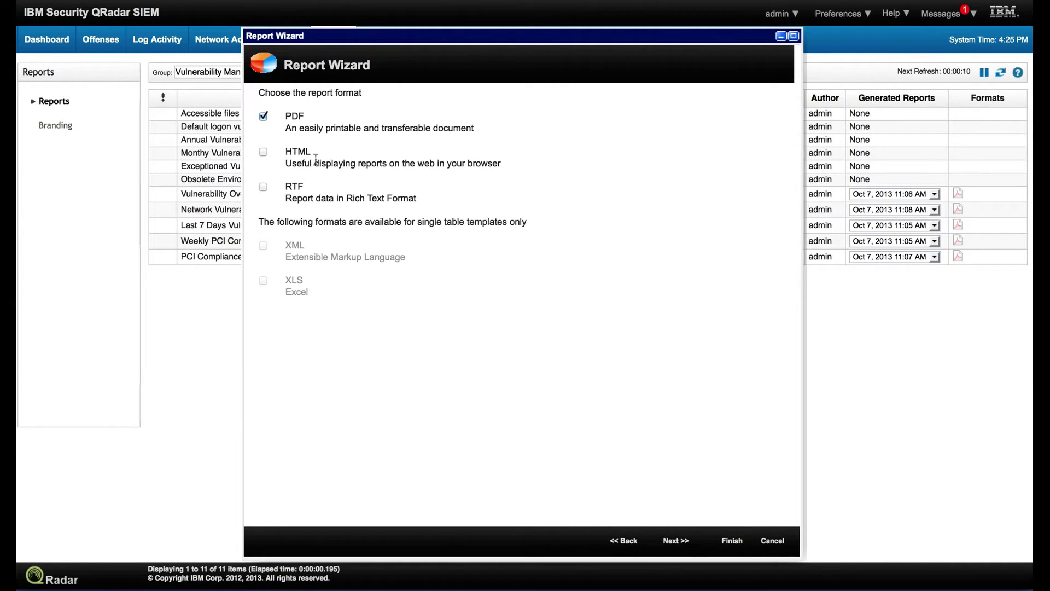
Keep PDF format, add Email delivery alongside Report Console, and cancel the report setup
click(676, 542)
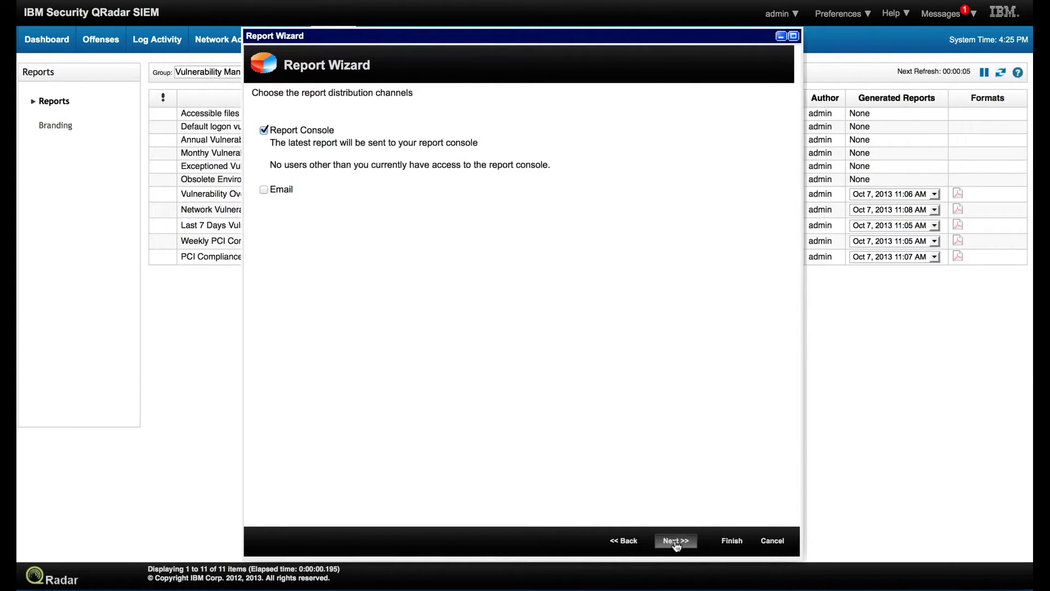
click(264, 189)
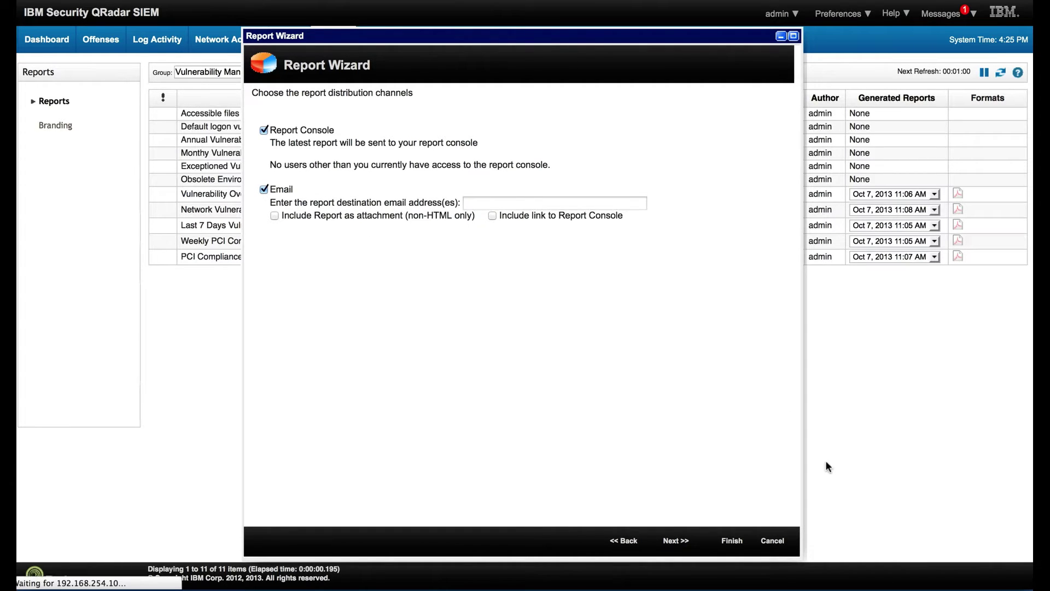
click(771, 544)
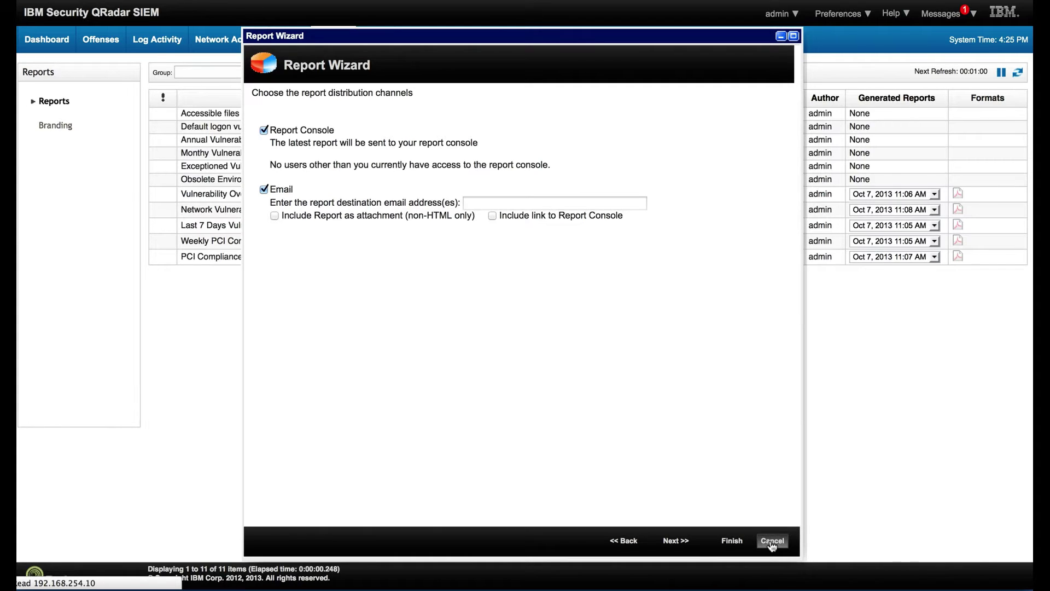
Discard the report setup and go to the Rules list in the Offenses area
click(772, 542)
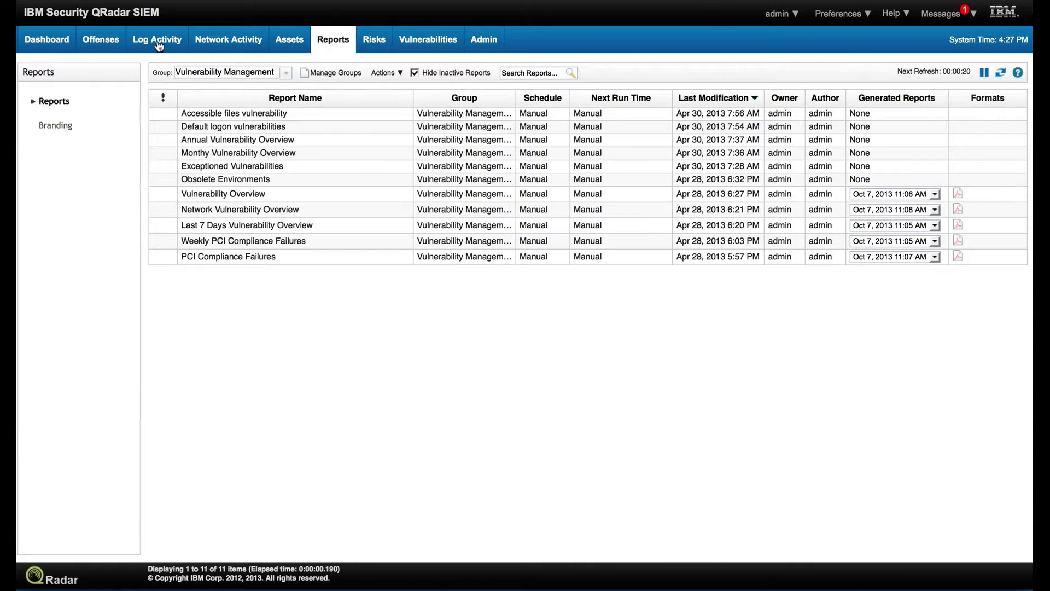
click(99, 40)
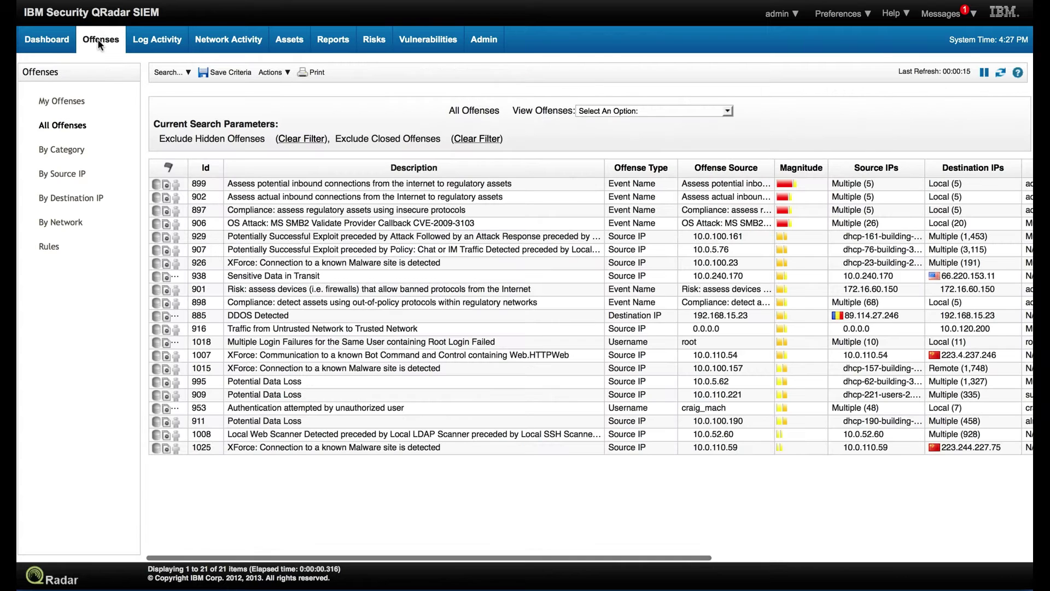
click(50, 248)
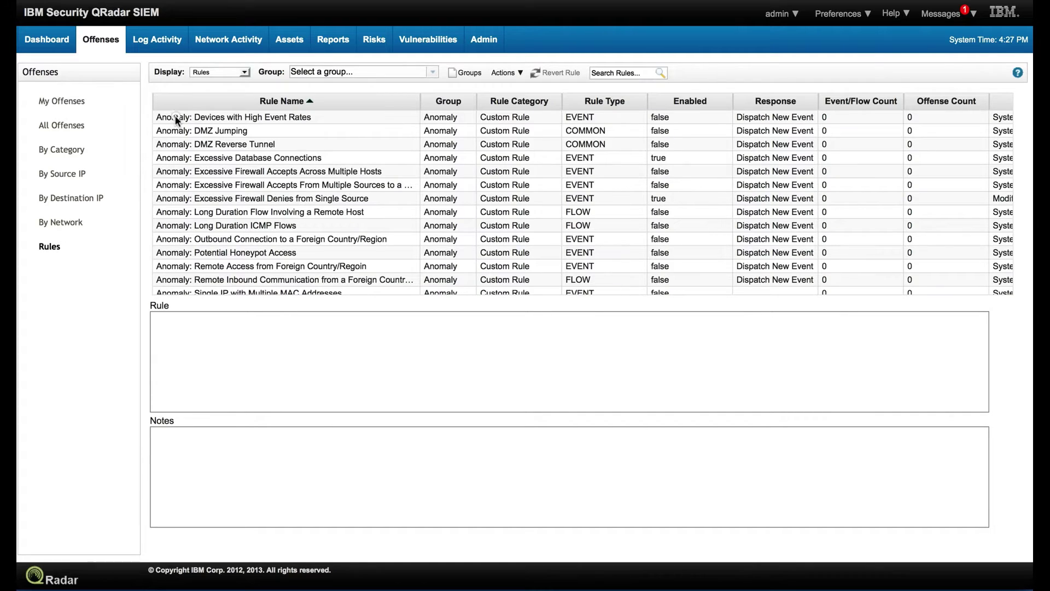
Set the Devices with High Event Rates rule to trigger a vulnerability scan, then abandon the edits unsaved
double_click(175, 117)
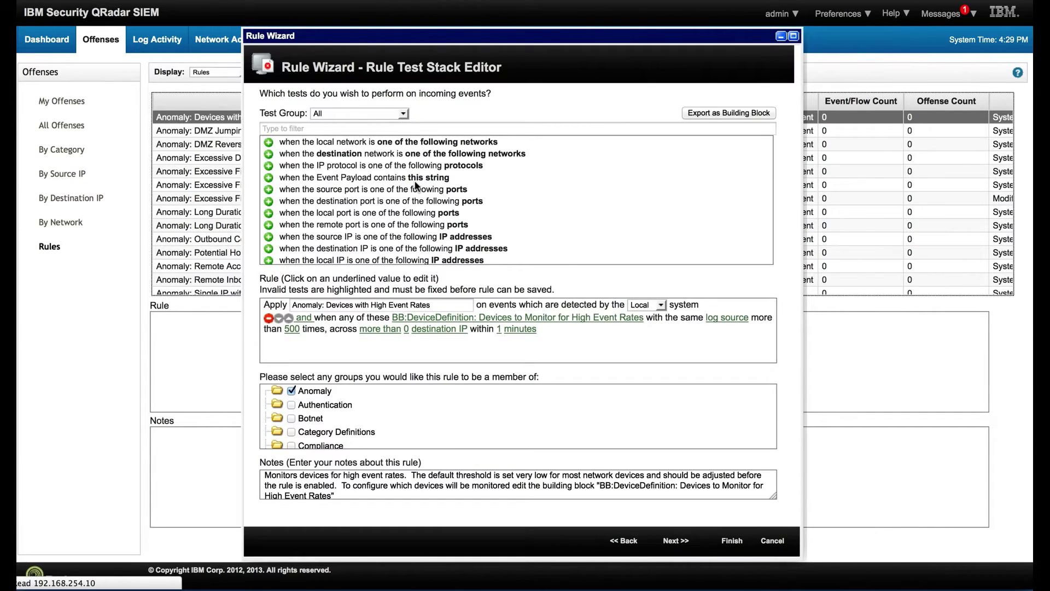
scroll(415, 186, down, 5)
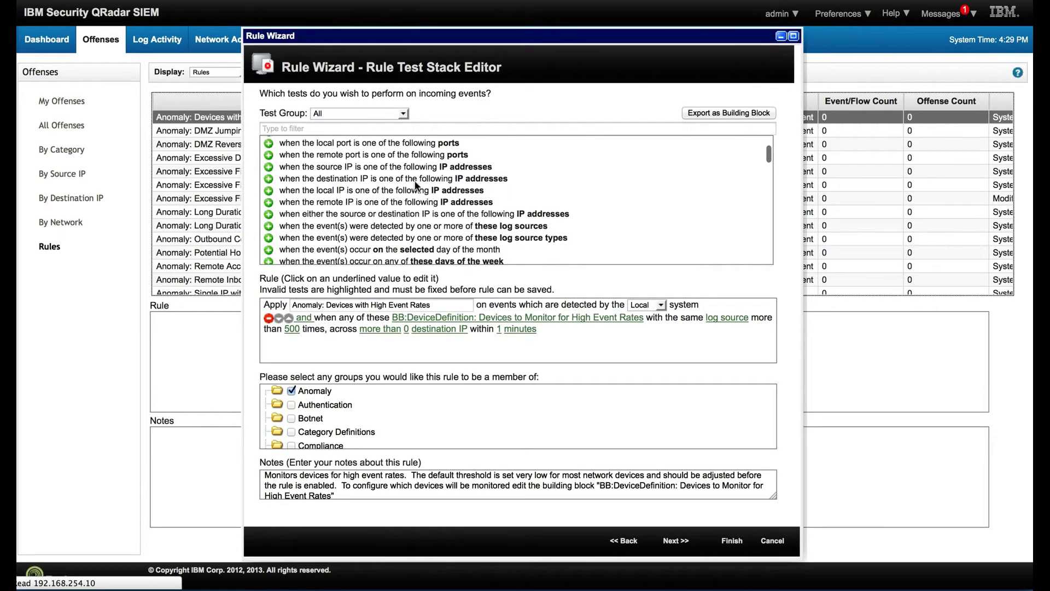
click(676, 542)
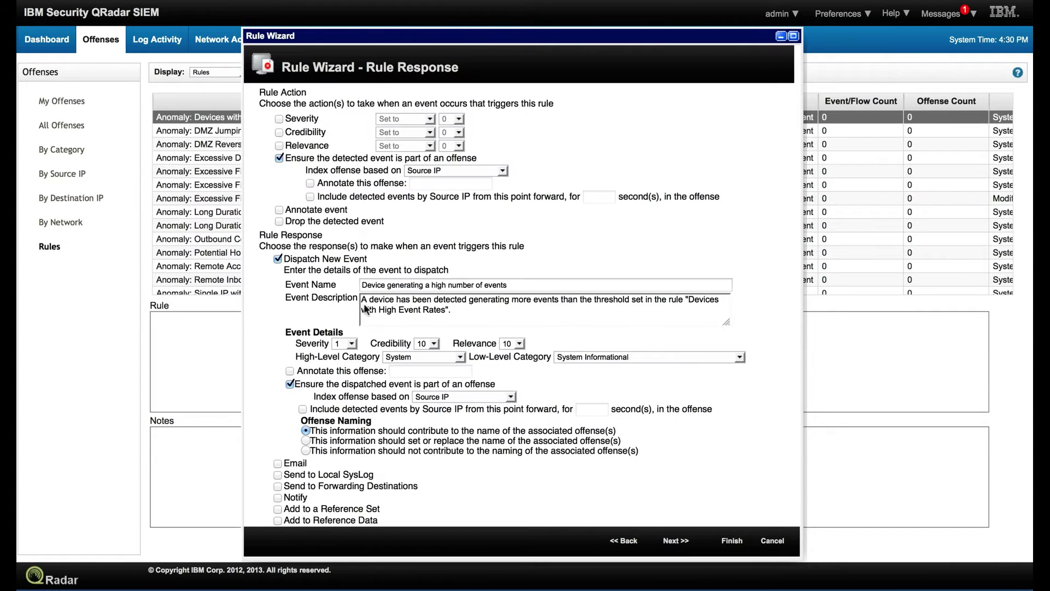
scroll(382, 343, down, 2)
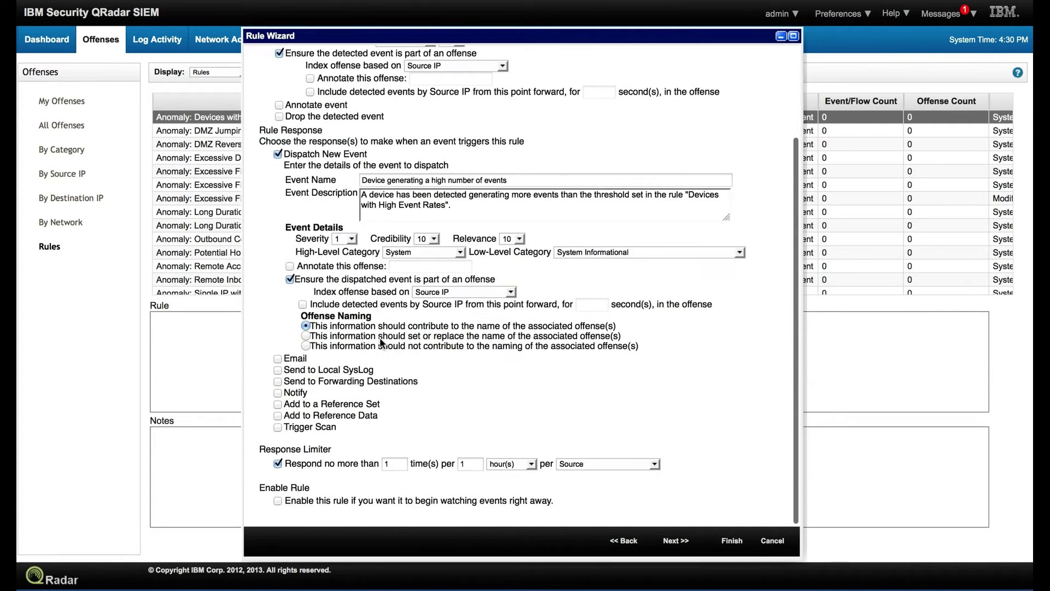
click(278, 428)
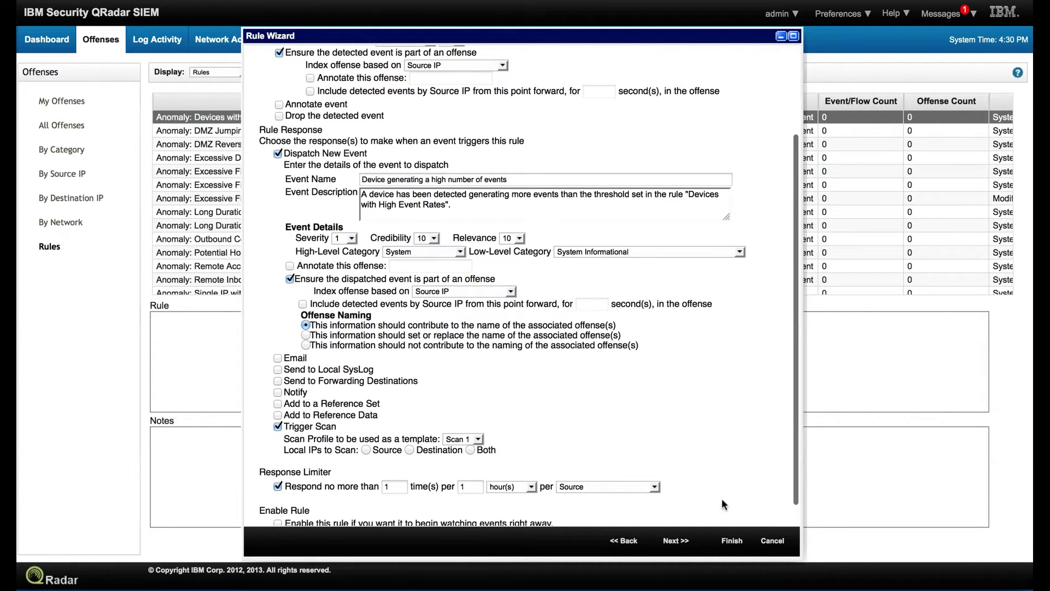
click(772, 542)
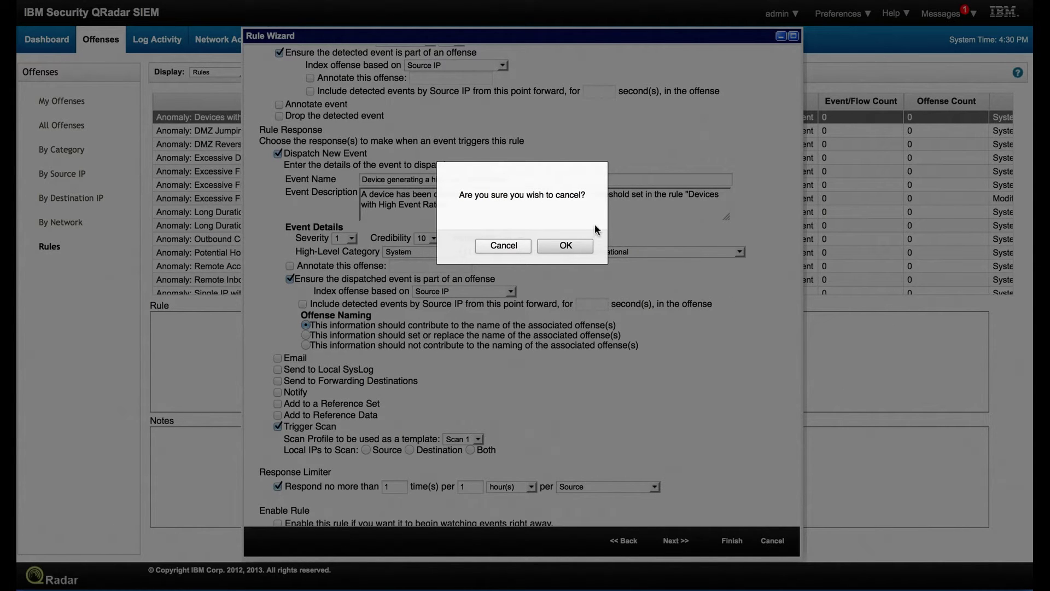
click(570, 245)
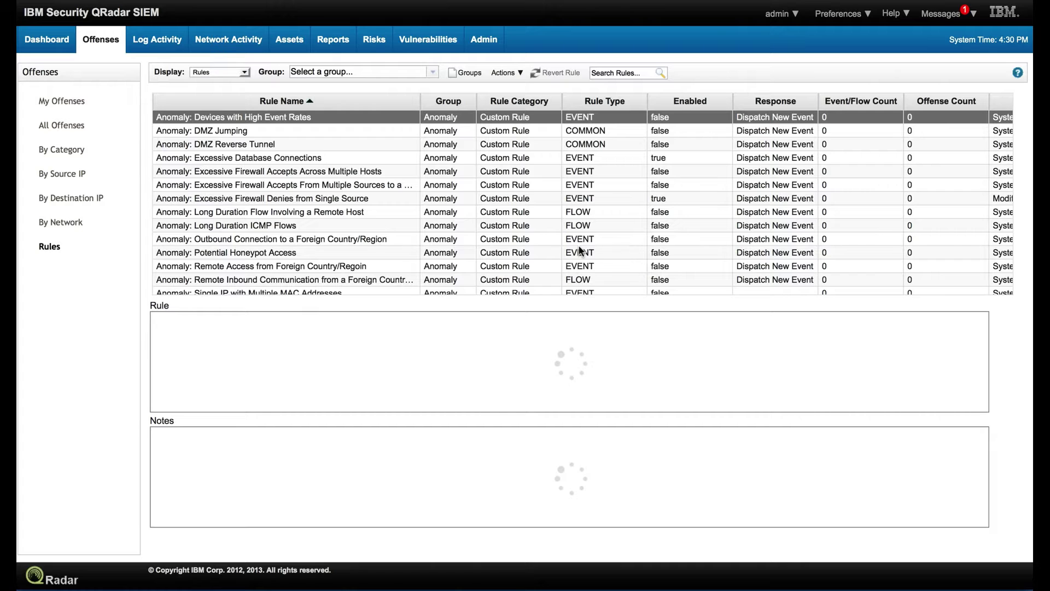
From All Offenses, open offense 898 about assets using out-of-policy protocols
click(61, 127)
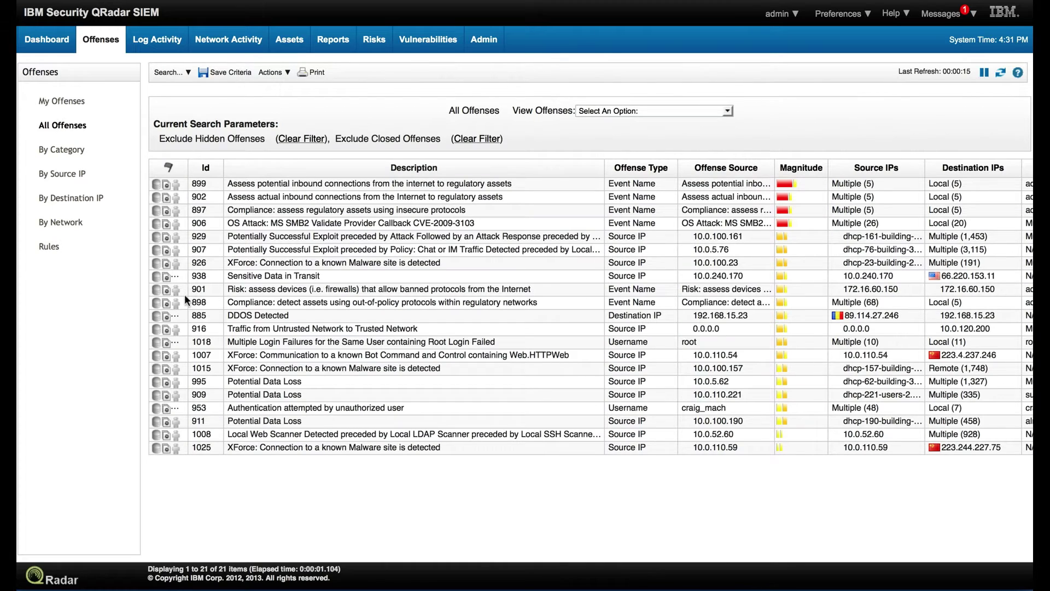
click(200, 301)
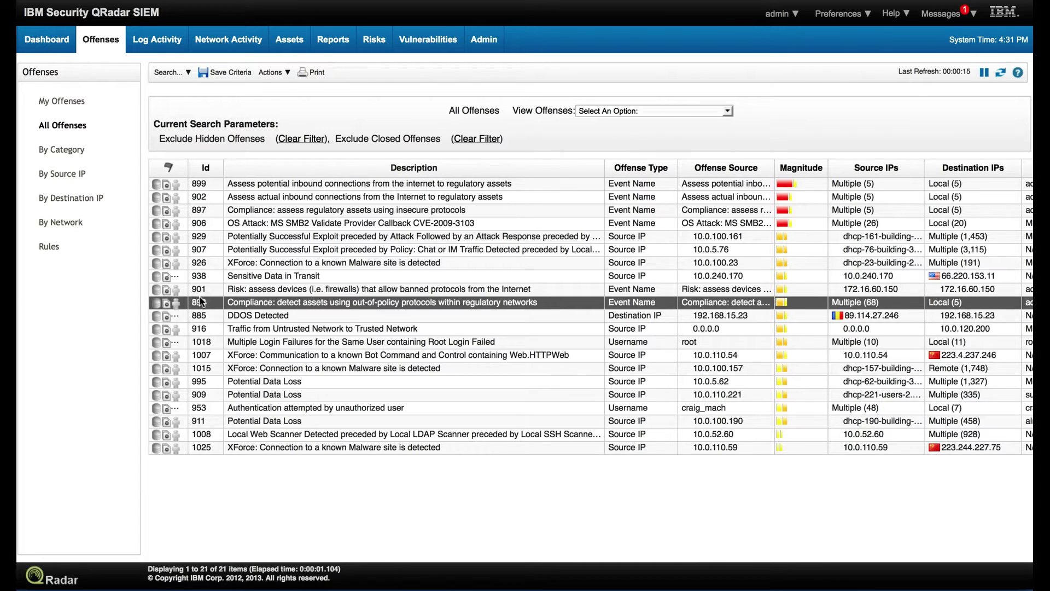
double_click(201, 301)
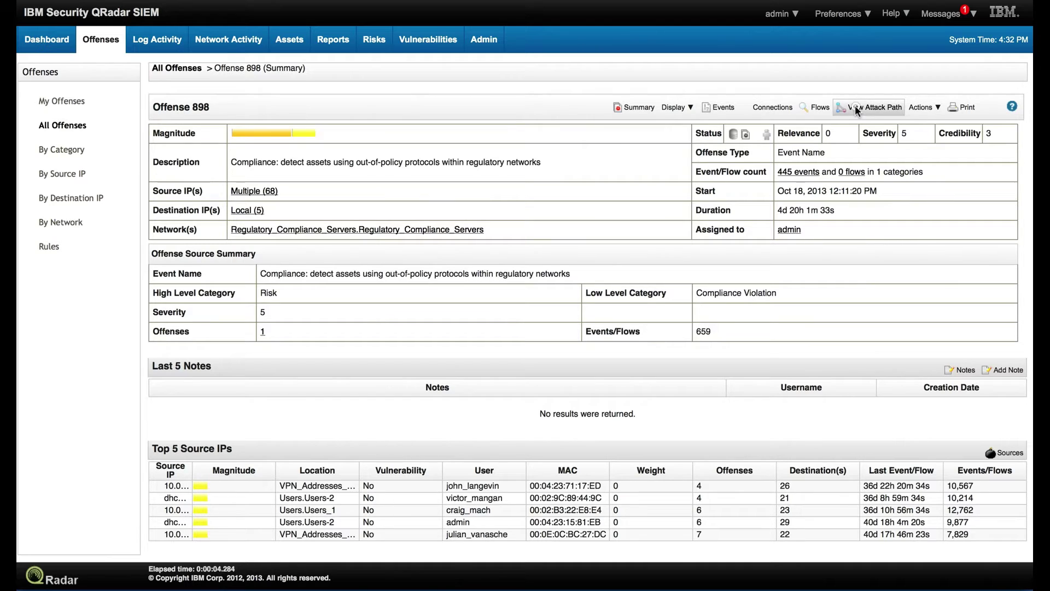
click(857, 111)
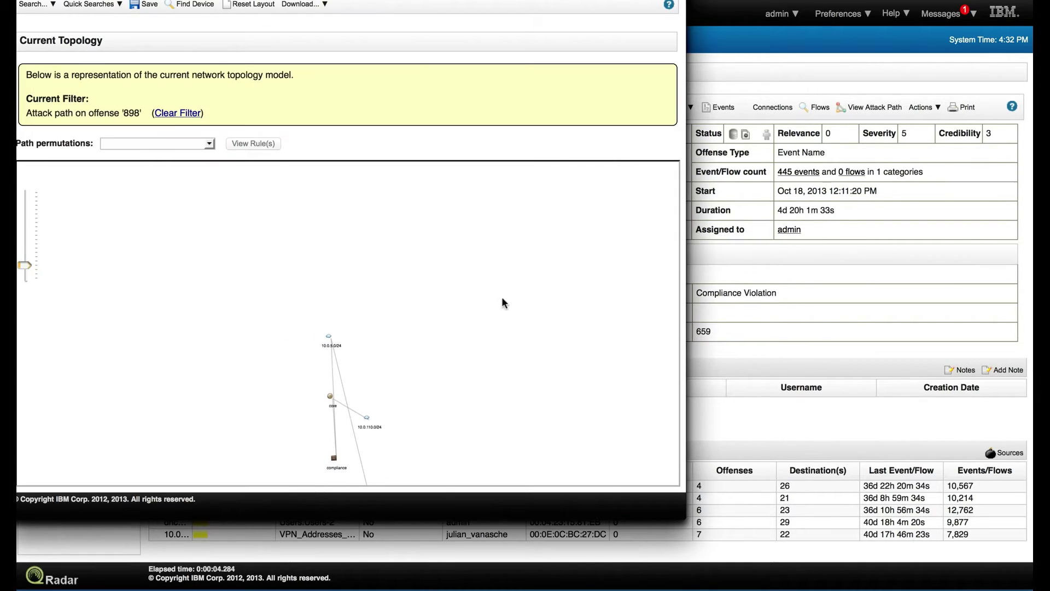
drag(339, 392, 311, 268)
scroll(311, 268, up, 3)
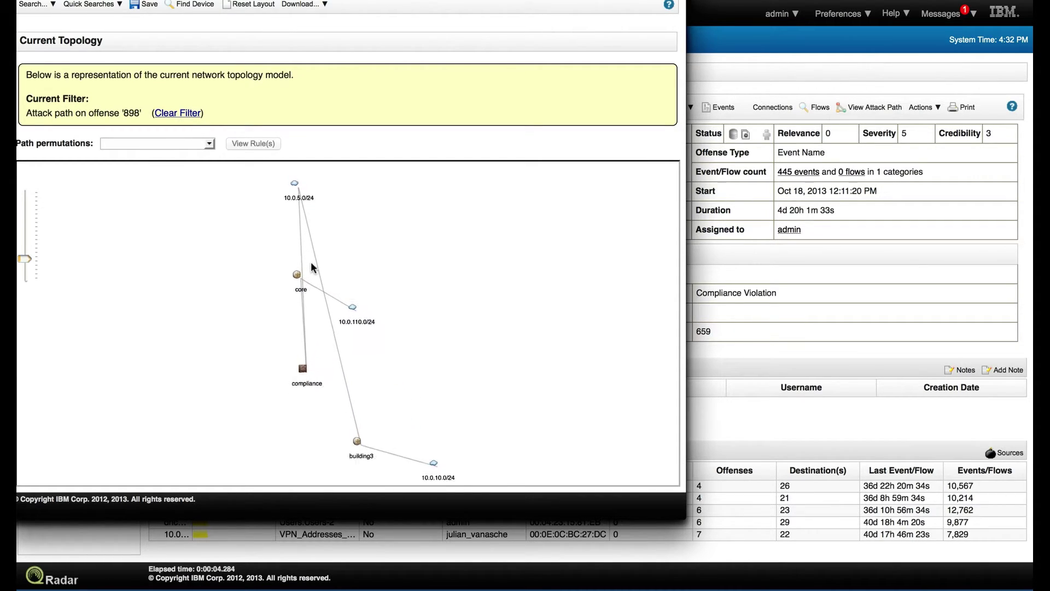
scroll(311, 267, down, 3)
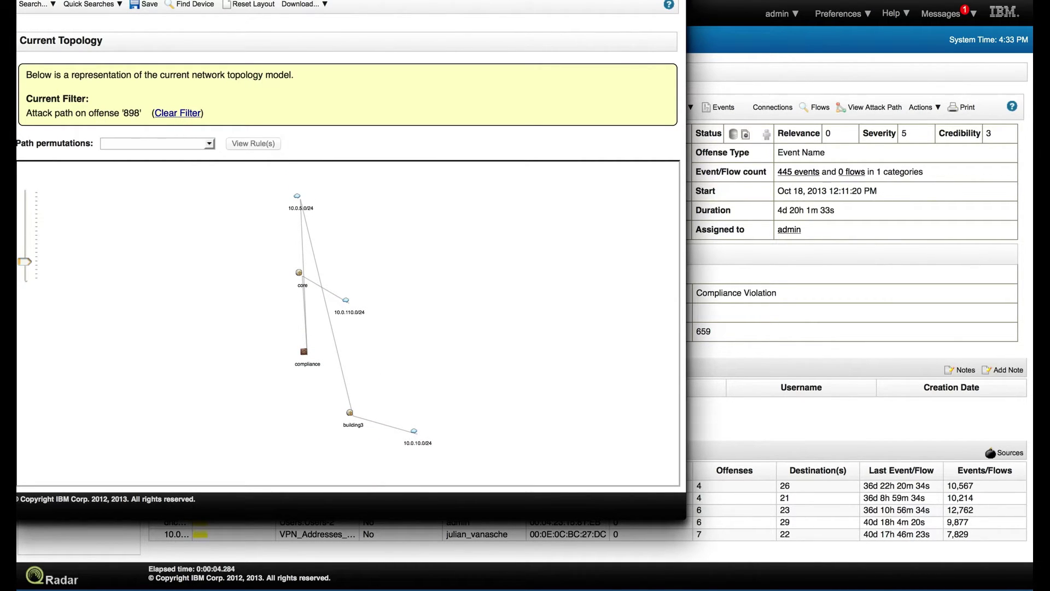
scroll(348, 322, up, 1)
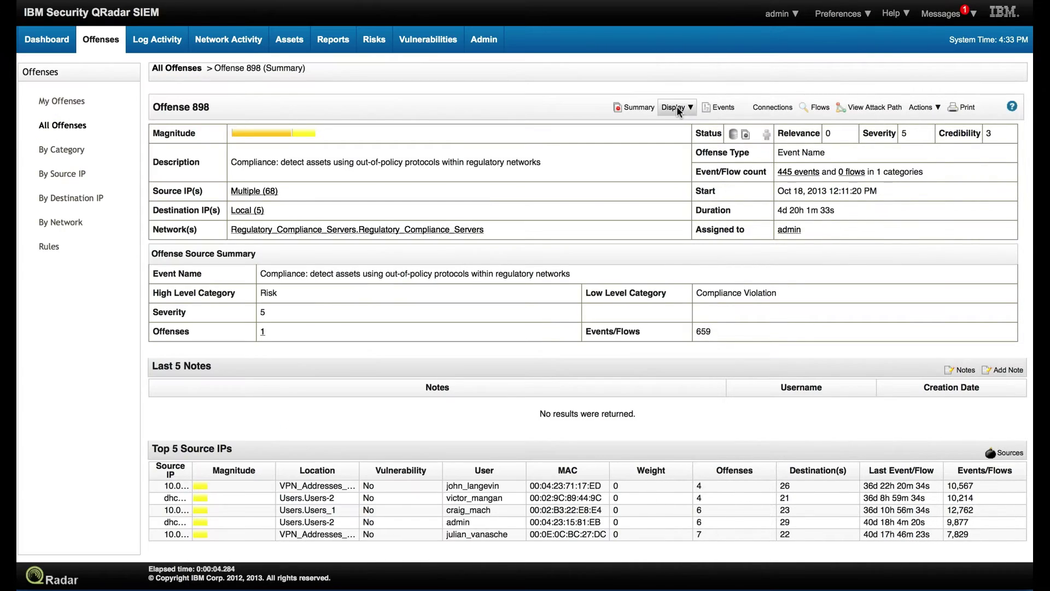
List offense 898's contributing Risk Question Monitor rule, then cancel its Rule Wizard without saving
click(682, 108)
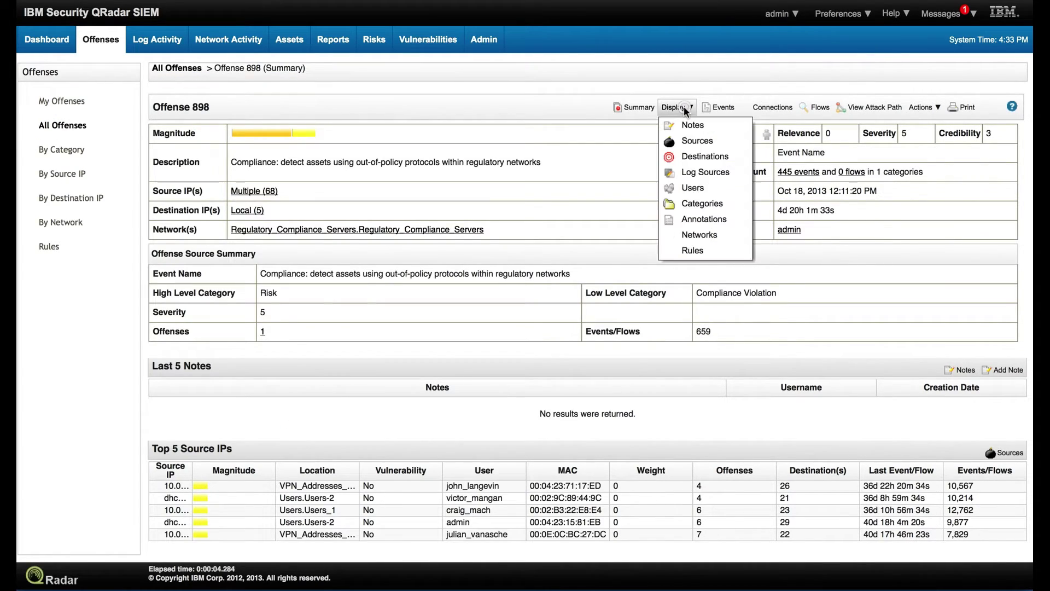
click(683, 255)
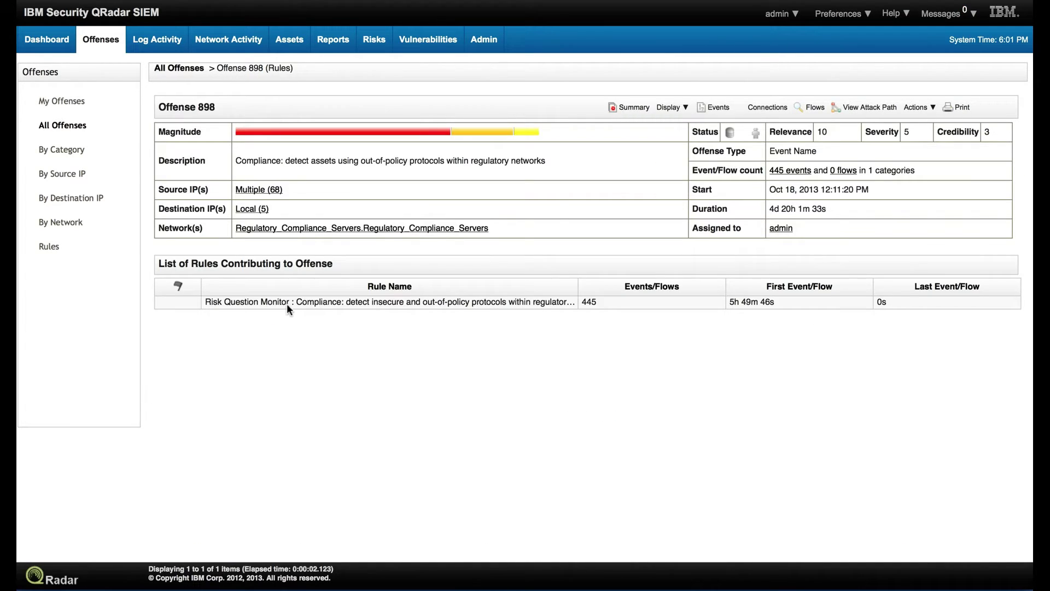
double_click(289, 304)
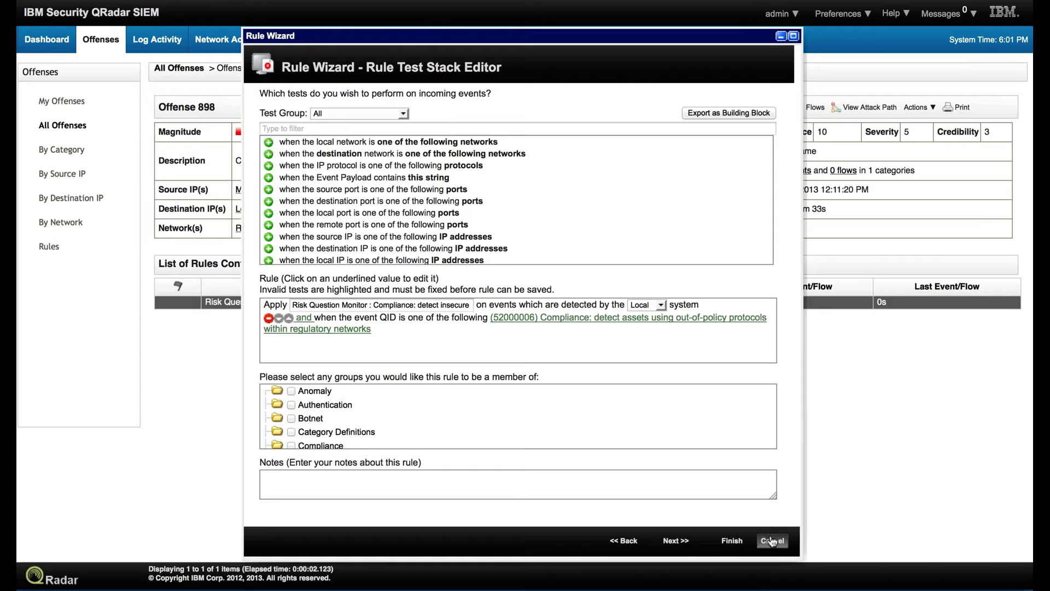
click(772, 541)
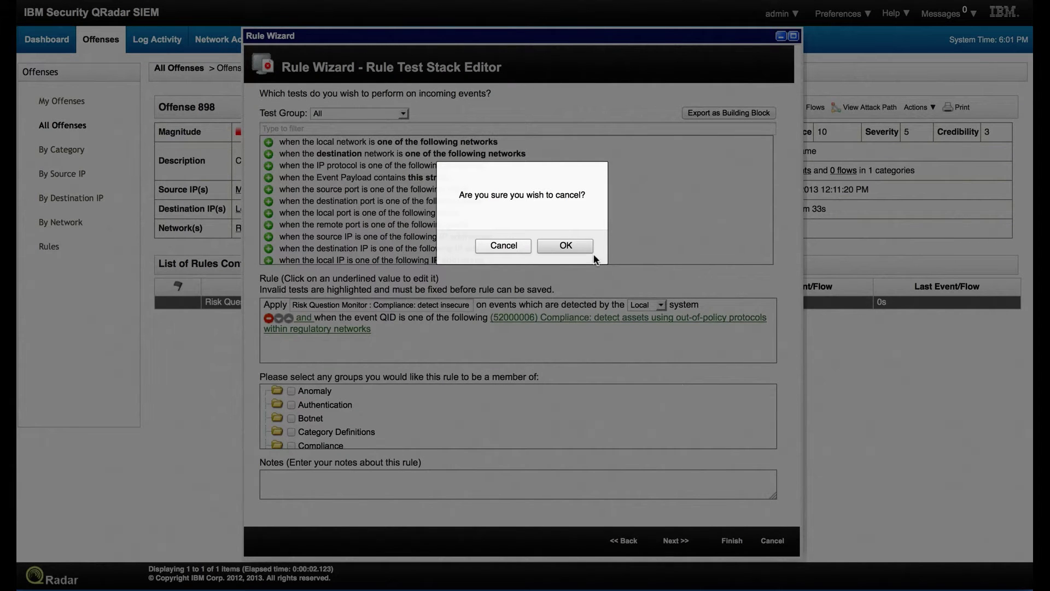
click(576, 248)
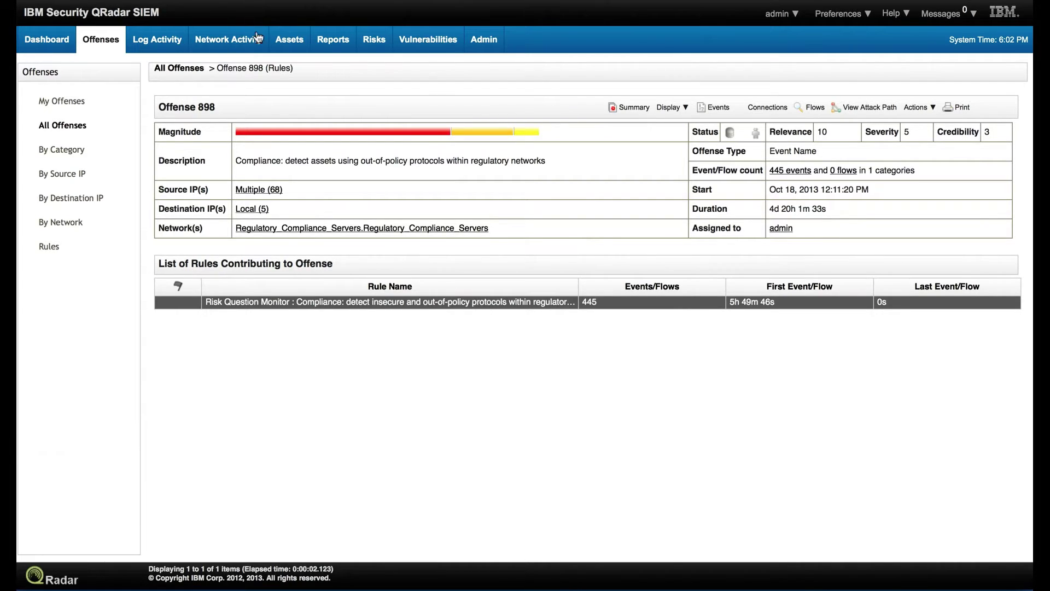
Open the 'Compliance: detect insecure and out-of-policy protocols within regulatory networks' question in the Policy Monitor
click(375, 41)
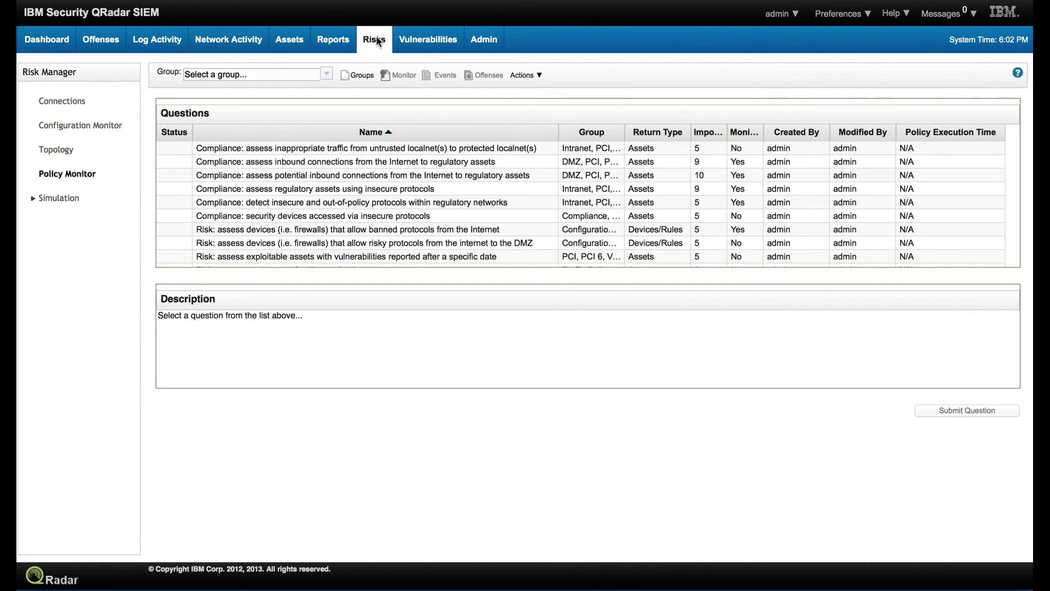
click(377, 203)
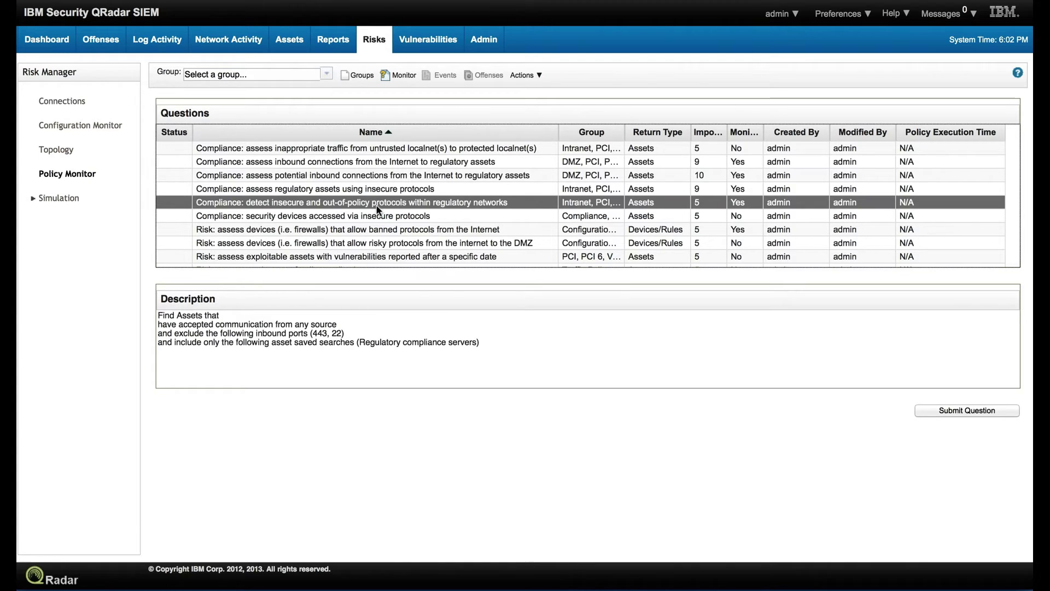
double_click(372, 204)
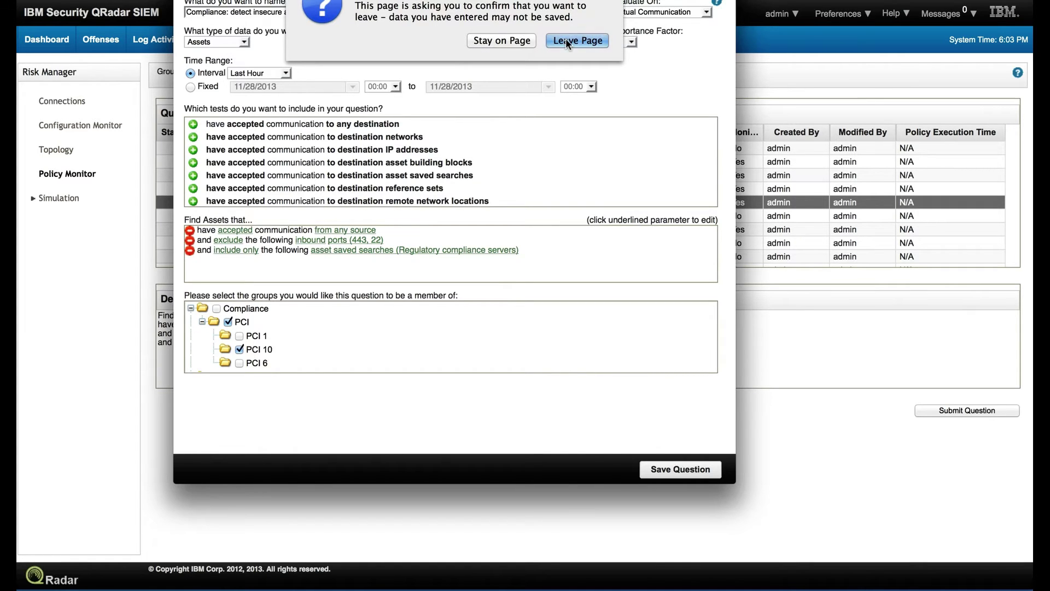
Leave the question editor and show the 9 assets from the Regulatory compliance servers quick search
click(565, 39)
click(294, 42)
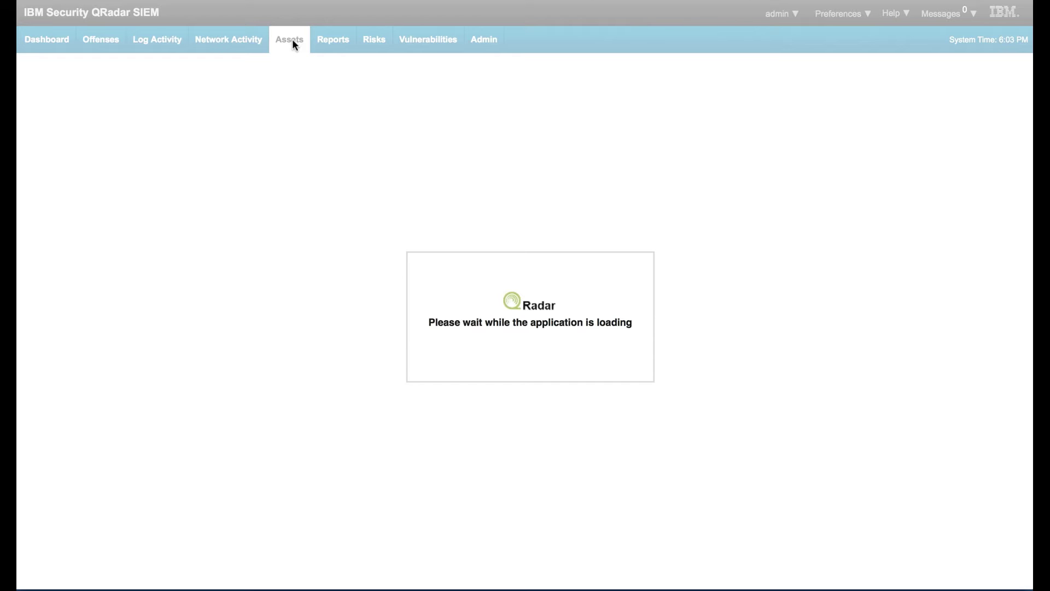
click(218, 72)
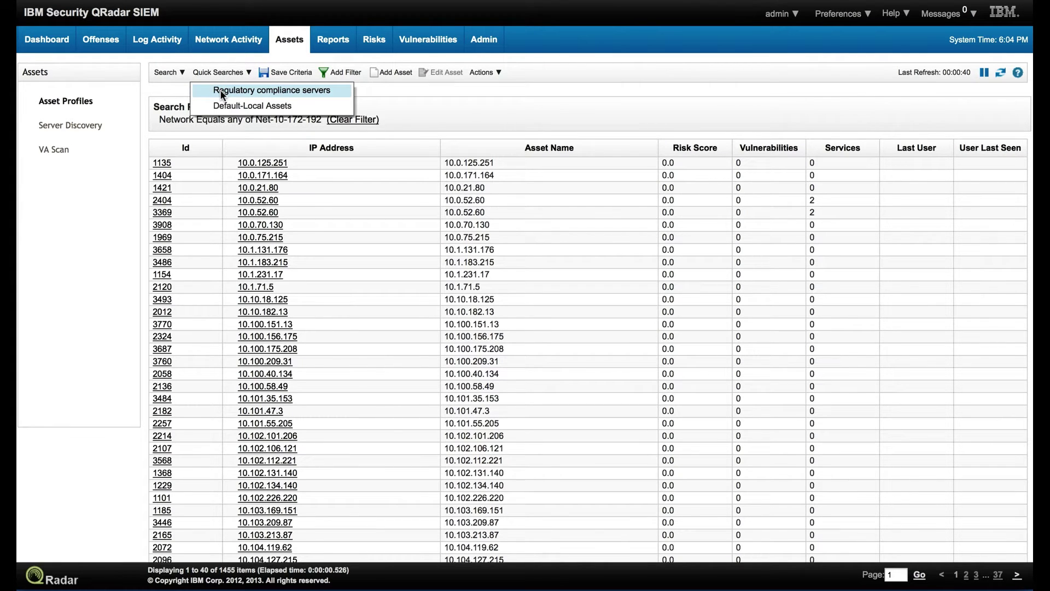
click(222, 91)
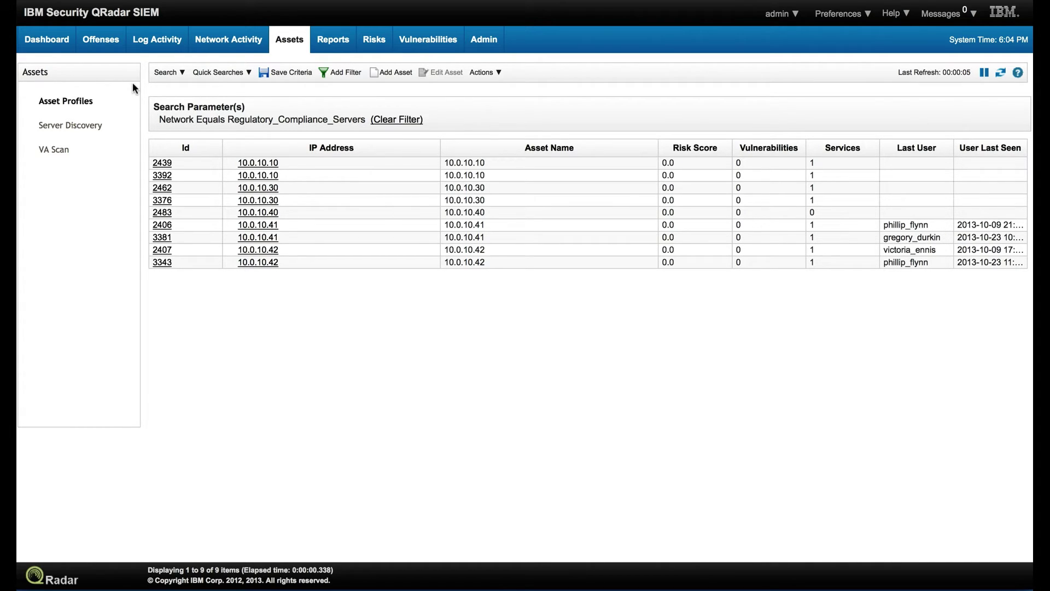
Reopen the out-of-policy protocols compliance question on the Risks tab, then leave its editor unsaved
click(373, 42)
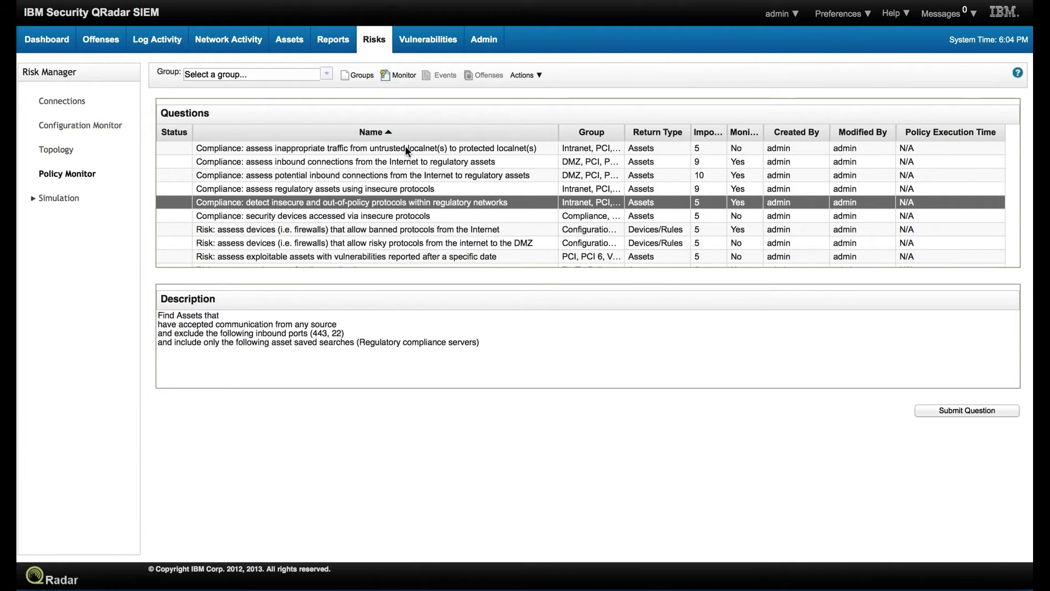
click(396, 204)
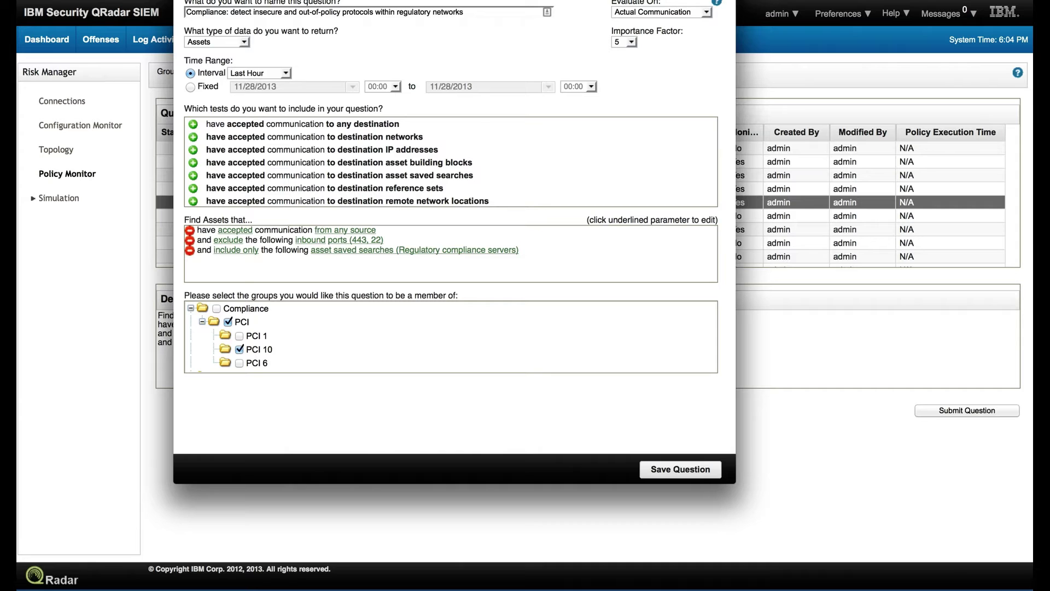
click(563, 42)
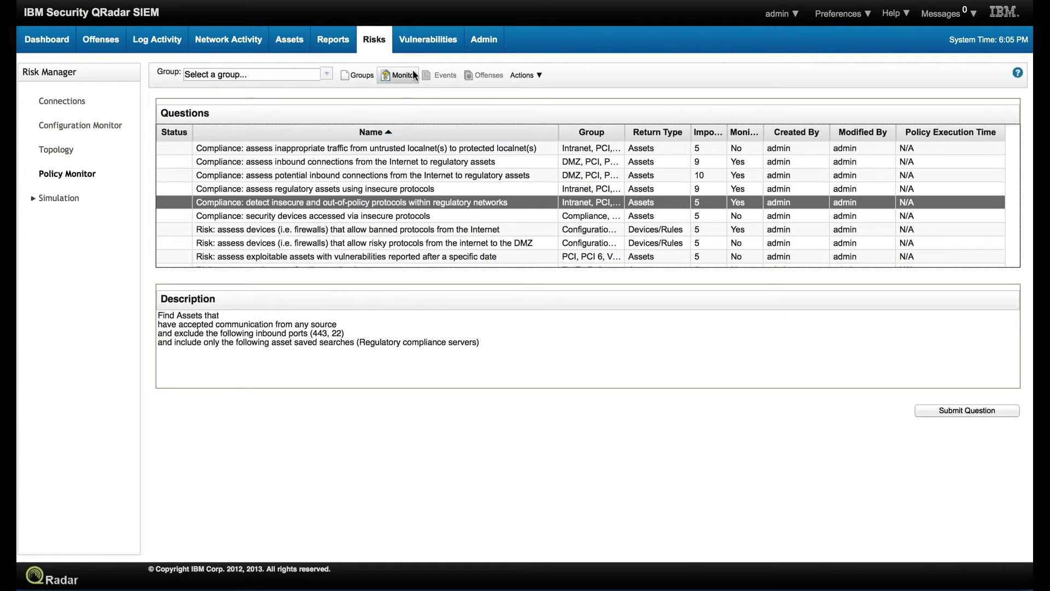
In the question's monitor settings, set the question-fail vulnerability score adjustment to -25
click(390, 73)
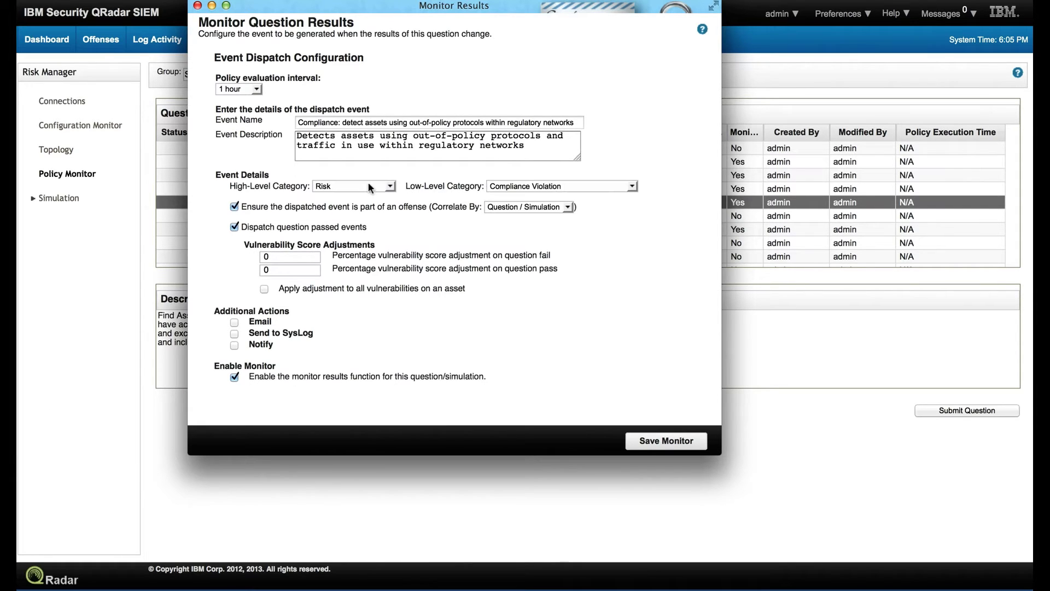
click(276, 256)
key(BackSpace)
text(25)
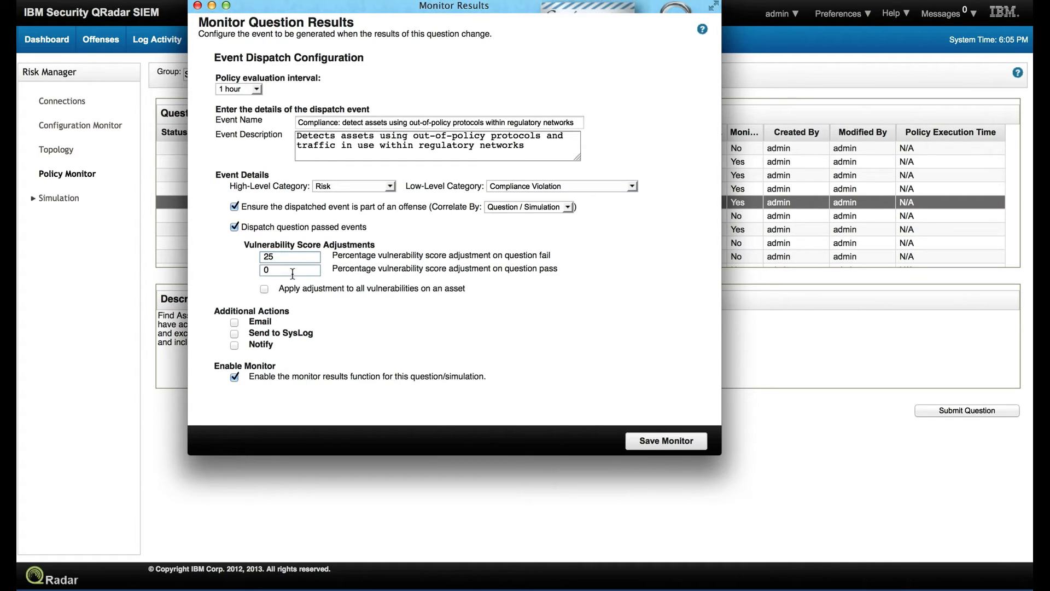
click(276, 256)
click(264, 257)
text(-)
Set the question-pass vulnerability score adjustment to 50
click(268, 269)
key(BackSpace)
text(50)
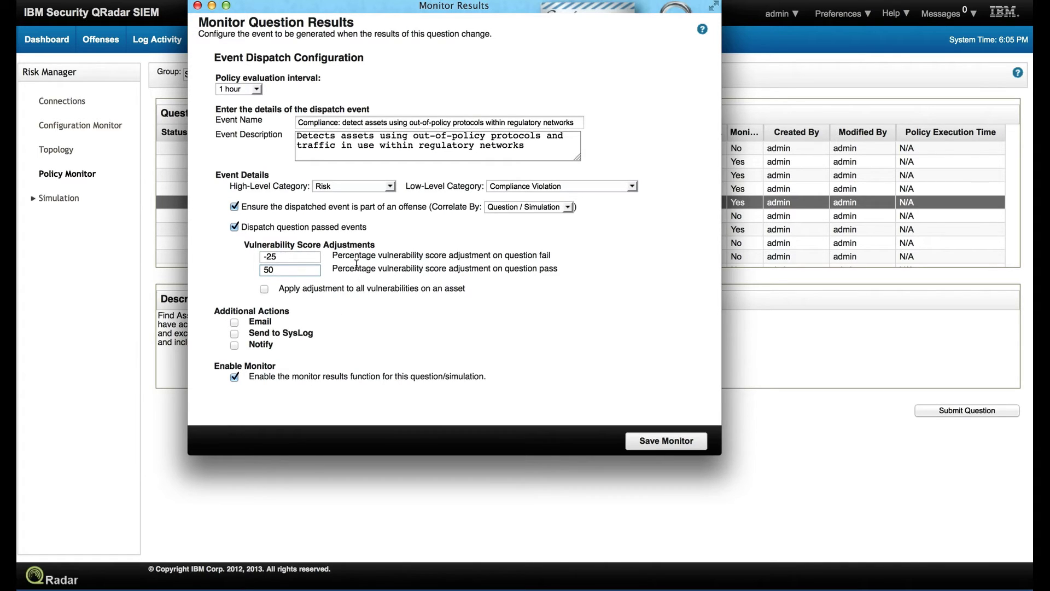